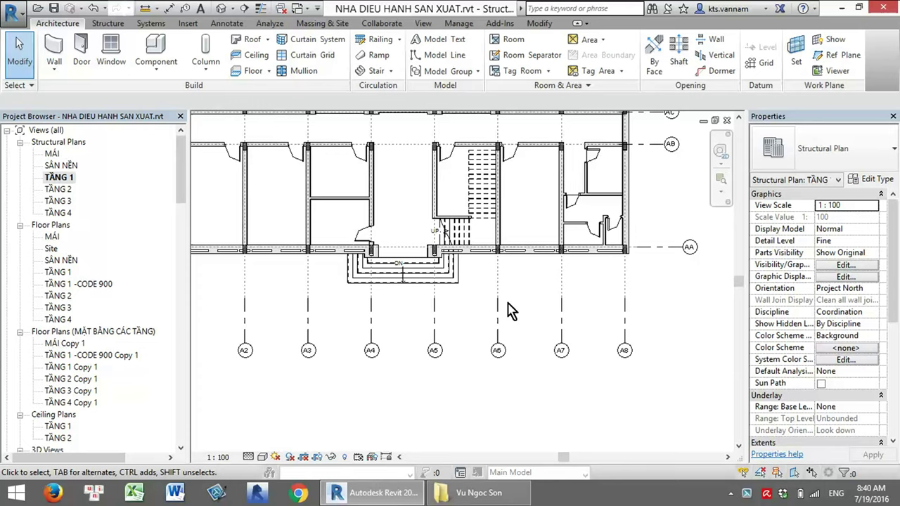
# Zoom to the entrance near grids A4–A8 in plan TẦNG 1 and start a new stair
pyautogui.scroll(-1, 511, 312)
pyautogui.scroll(-1, 483, 381)
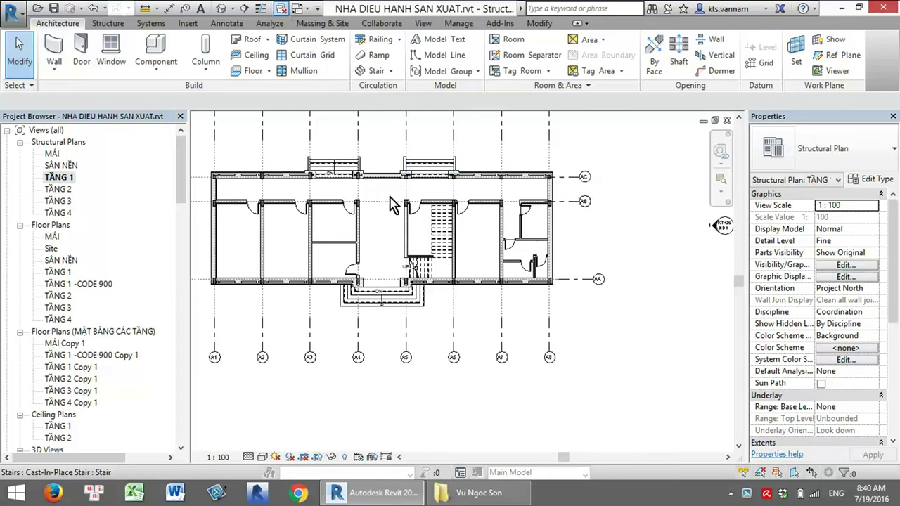
pyautogui.scroll(2, 498, 340)
pyautogui.scroll(1, 506, 297)
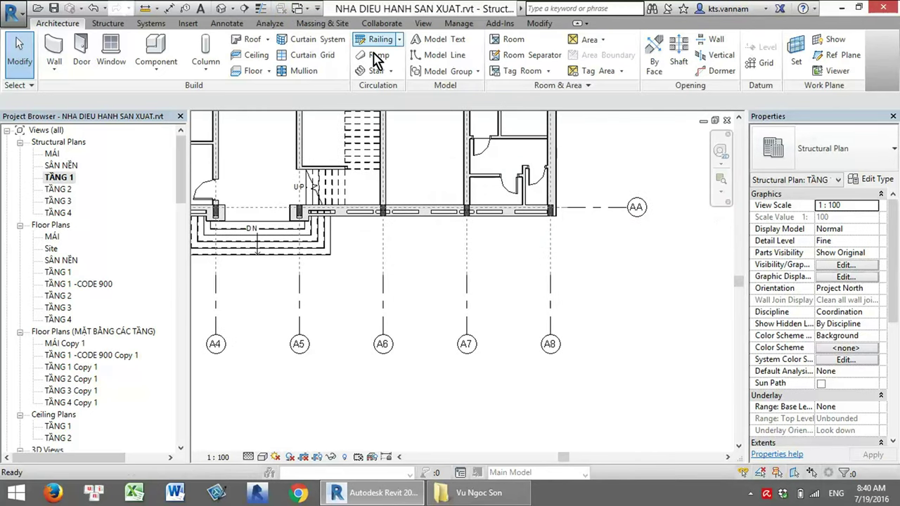
pyautogui.click(391, 71)
# Choose Stair by Component and pan the plan to the entrance area
pyautogui.click(373, 92)
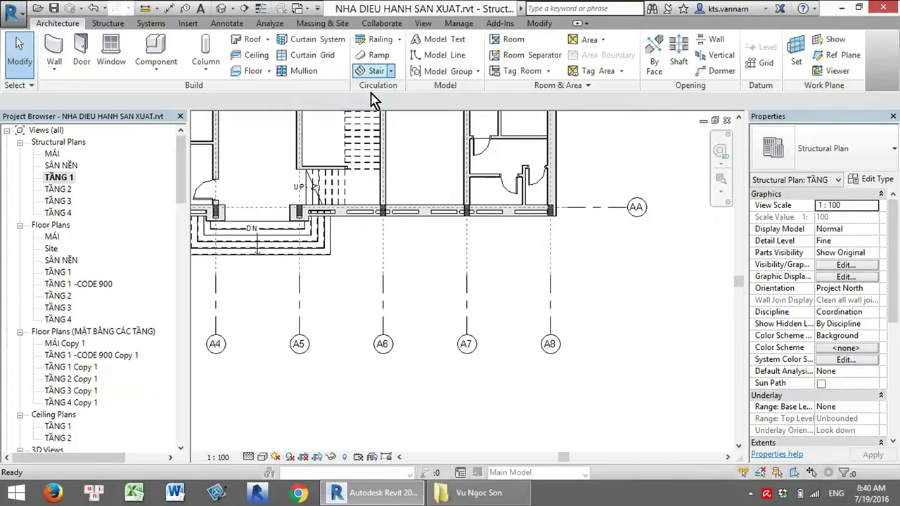
pyautogui.scroll(-1, 587, 250)
pyautogui.moveTo(586, 251); pyautogui.dragTo(484, 213, button='middle')
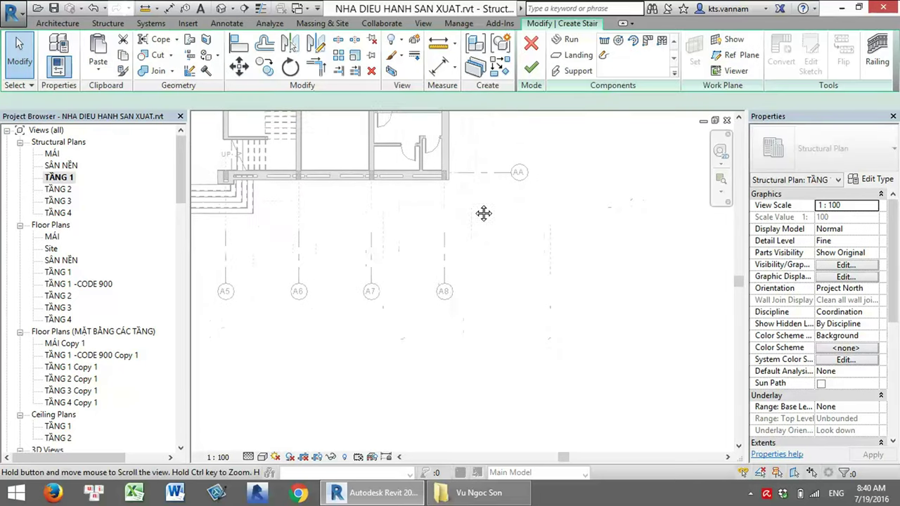
pyautogui.scroll(-1, 492, 225)
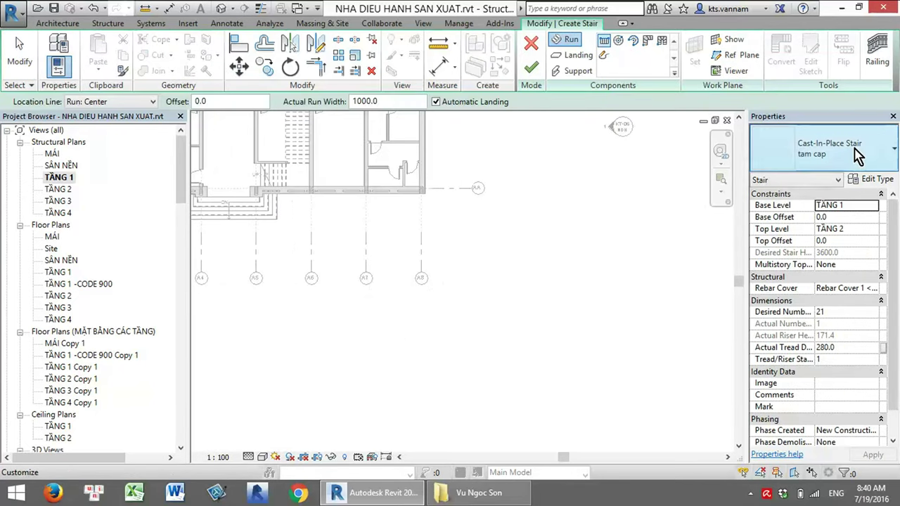
# Change the stair type from tam cap to Cast-In-Place Stair : Monolithic Stair
pyautogui.click(894, 153)
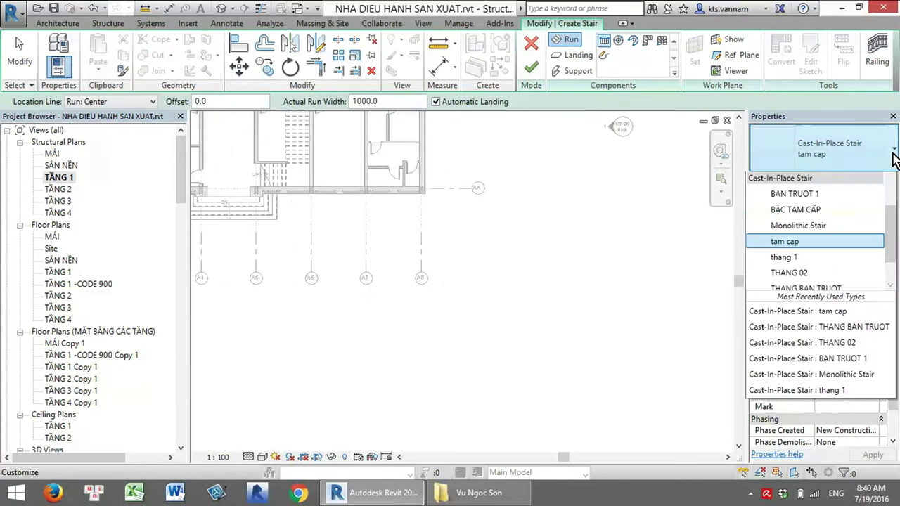
pyautogui.click(893, 153)
pyautogui.click(884, 161)
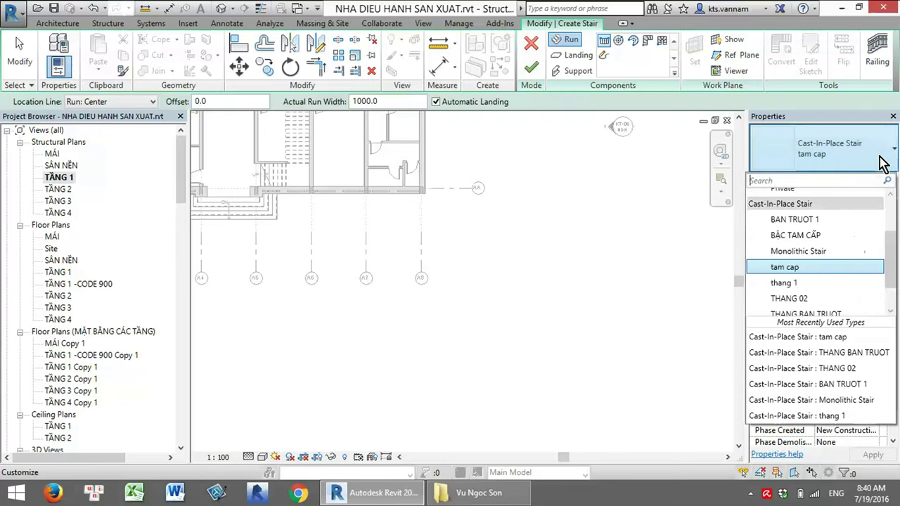
pyautogui.scroll(2, 816, 277)
pyautogui.press('Down')
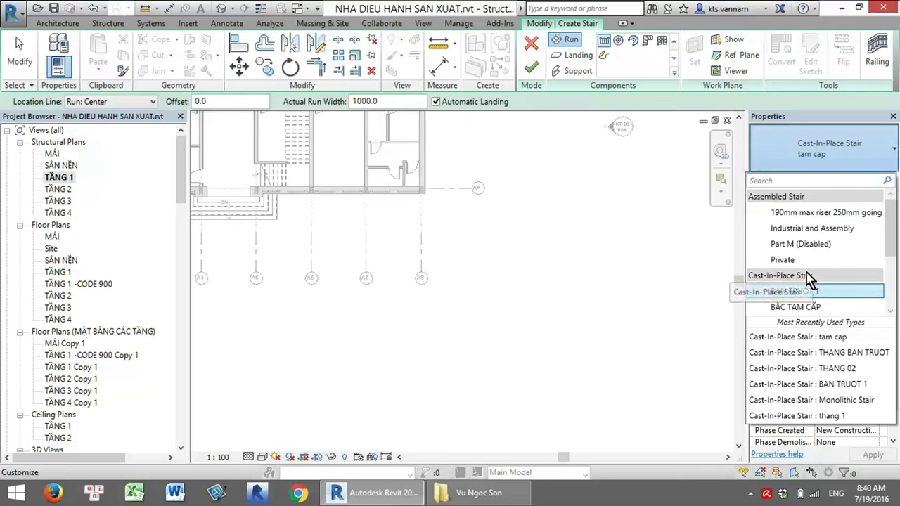
pyautogui.scroll(-3, 805, 281)
pyautogui.scroll(-1, 807, 282)
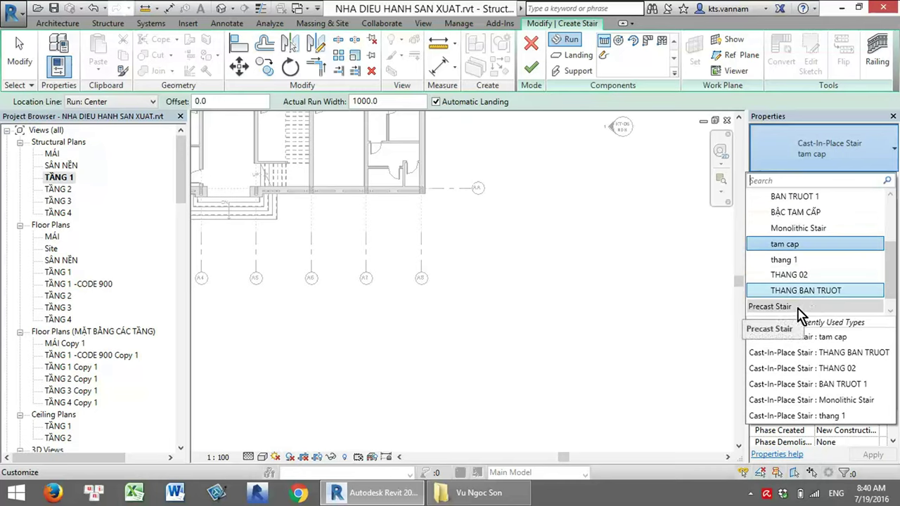
pyautogui.scroll(1, 800, 313)
pyautogui.scroll(1, 800, 312)
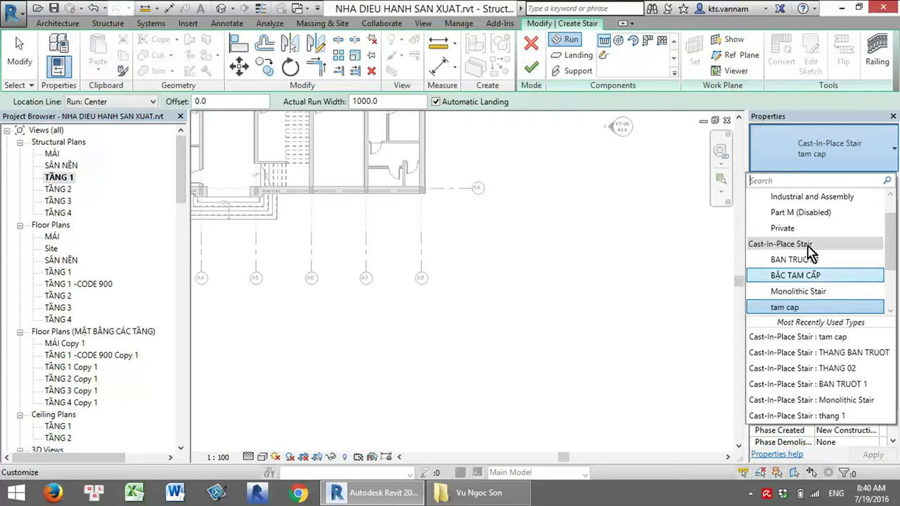
pyautogui.click(800, 291)
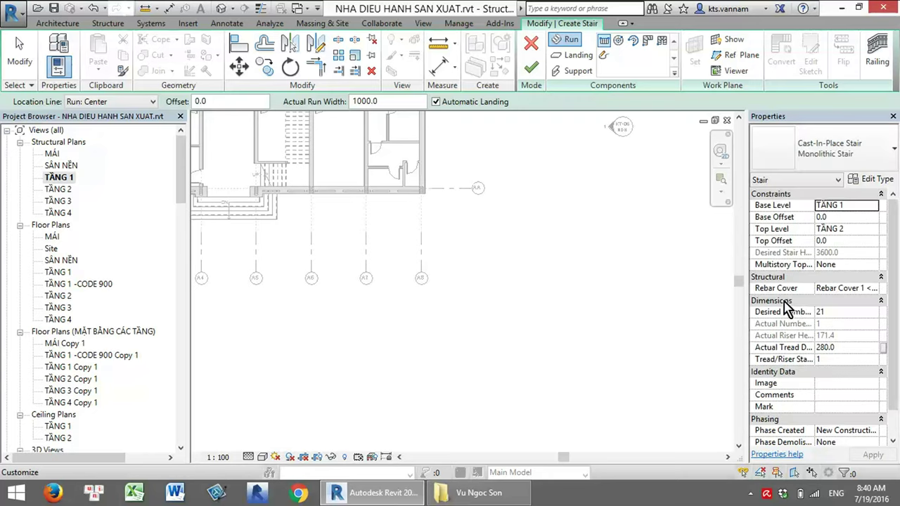
# Duplicate the Monolithic Stair type as a new type named 'bậc tam cấp'
pyautogui.click(879, 180)
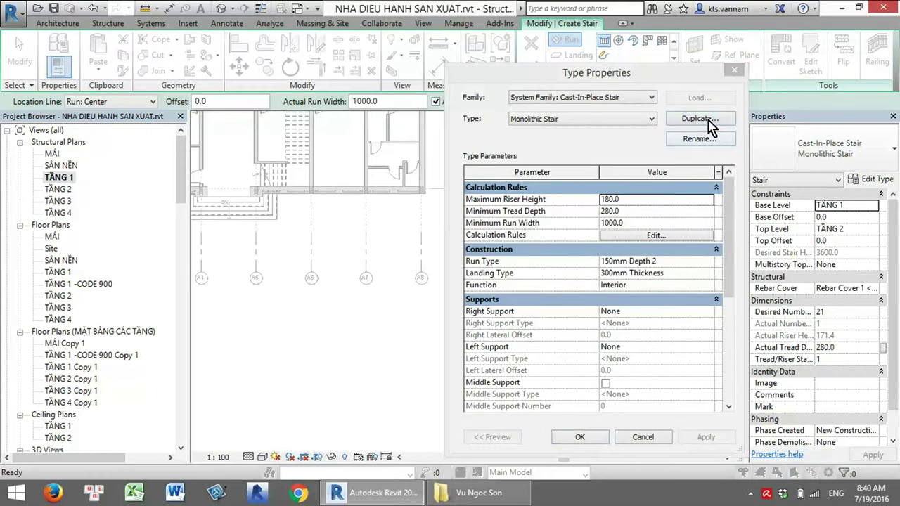
pyautogui.click(708, 119)
pyautogui.moveTo(603, 253); pyautogui.dragTo(520, 258)
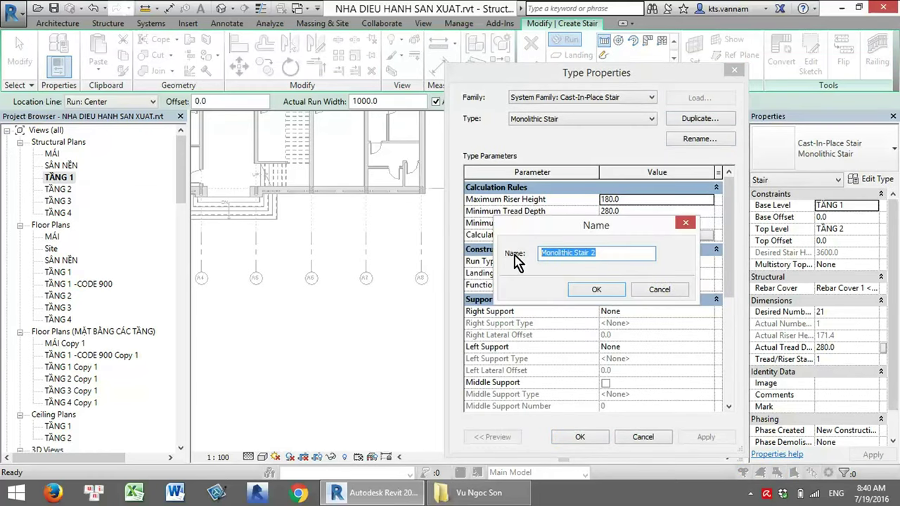
pyautogui.write('ba')
pyautogui.press('BackSpace')
pyautogui.press('BackSpace')
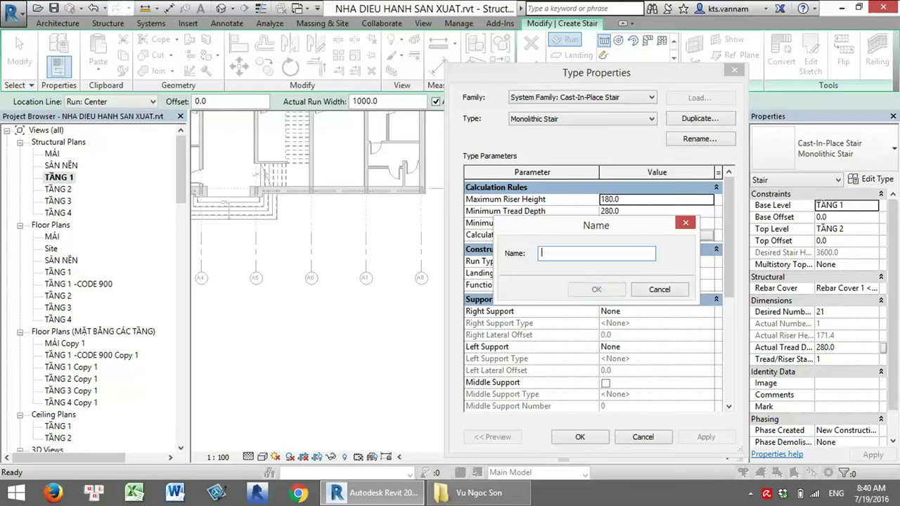
pyautogui.click(94, 492)
pyautogui.click(555, 136)
pyautogui.write('bậc tam cấp')
pyautogui.click(597, 289)
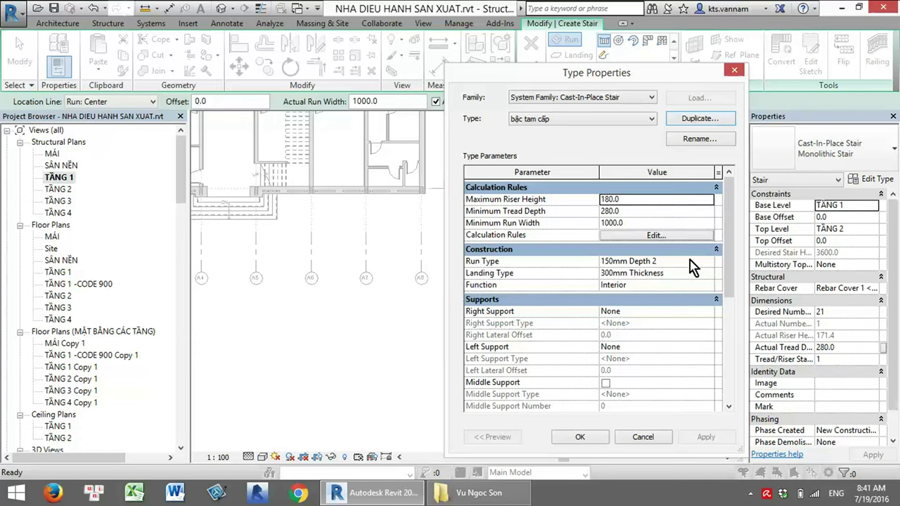
# Open the properties of the 150mm Depth 2 run type
pyautogui.click(611, 262)
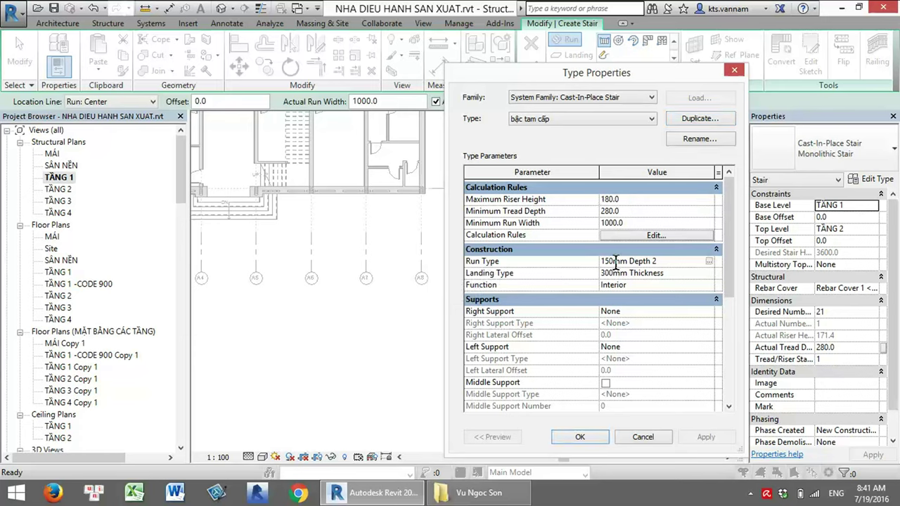
pyautogui.doubleClick(635, 262)
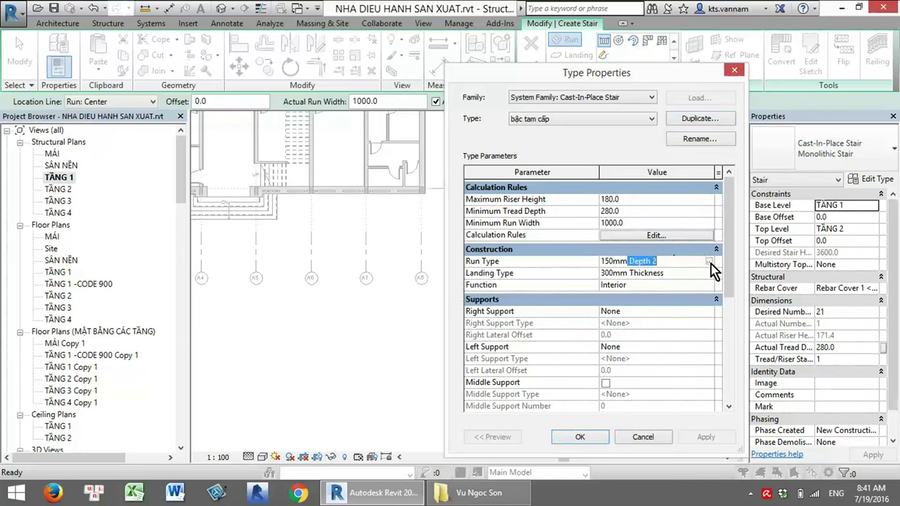
pyautogui.click(709, 262)
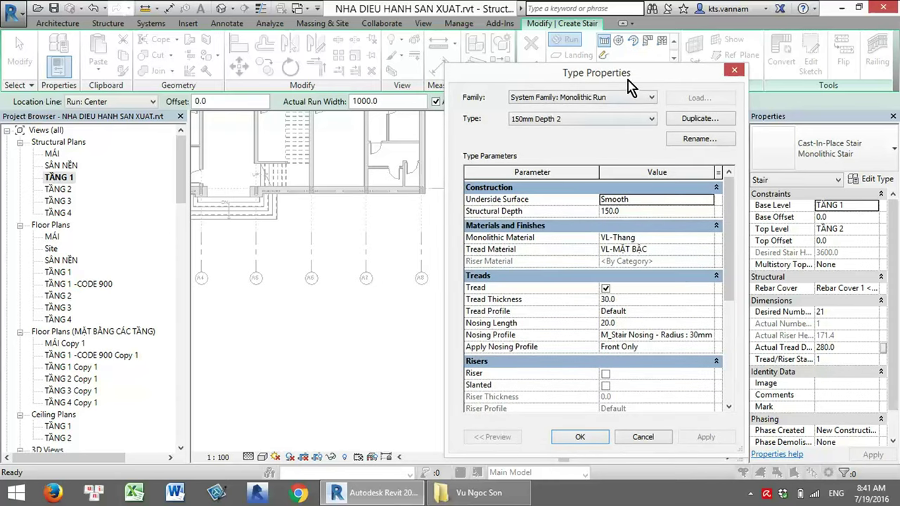
# Review the run type settings, keep the Monolithic Run family, and close without changes
pyautogui.moveTo(629, 79); pyautogui.dragTo(473, 62)
pyautogui.click(412, 79)
pyautogui.click(398, 91)
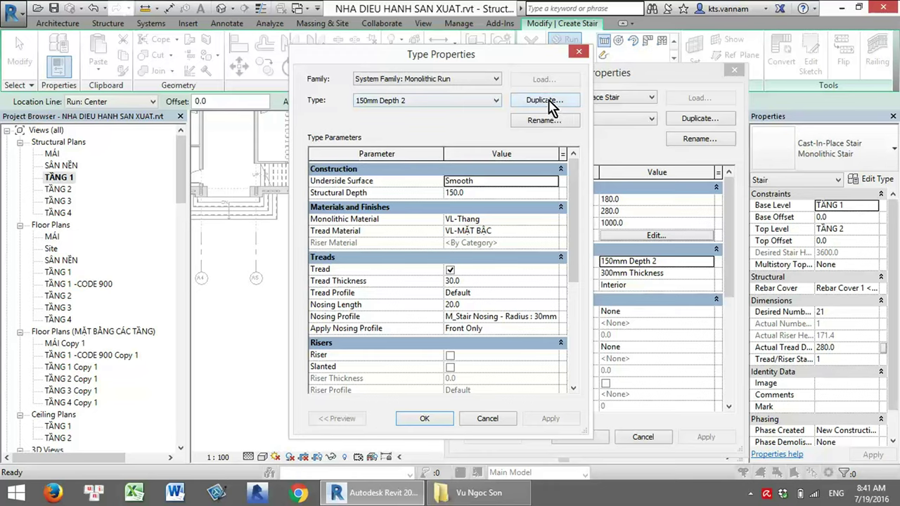
pyautogui.moveTo(541, 56); pyautogui.dragTo(431, 53)
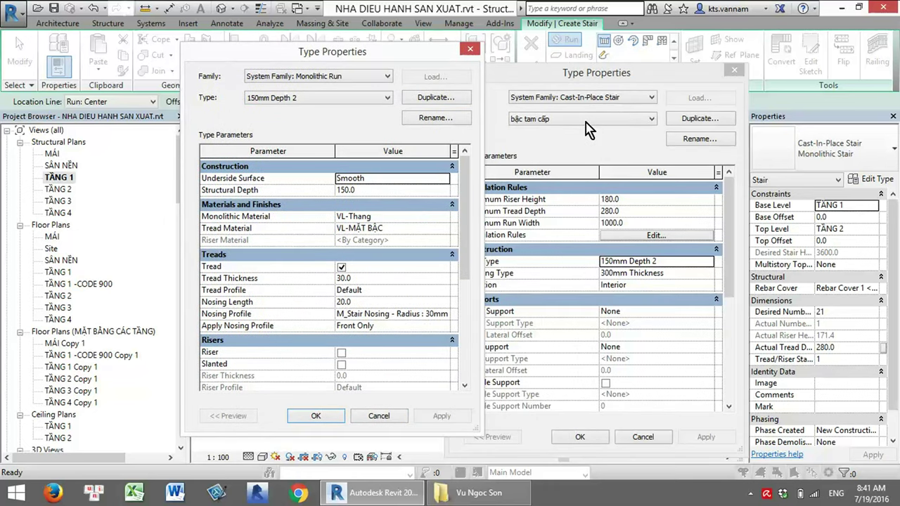
pyautogui.click(470, 48)
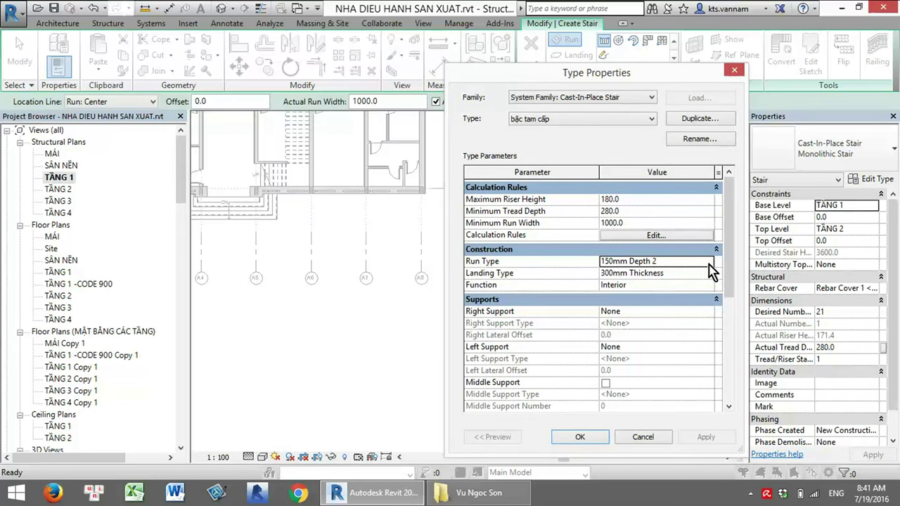
# Duplicate the run type as 'tam cấp' with a Smooth underside and 450 structural depth
pyautogui.click(710, 262)
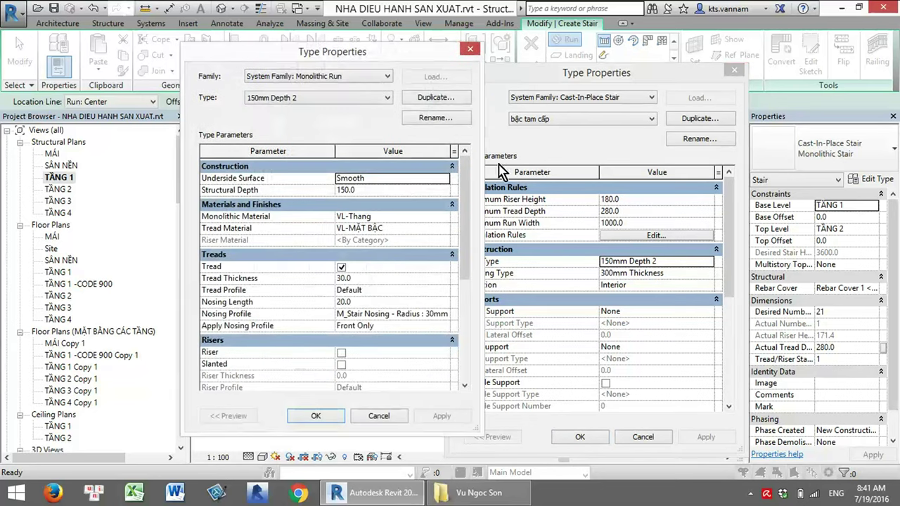
pyautogui.click(438, 98)
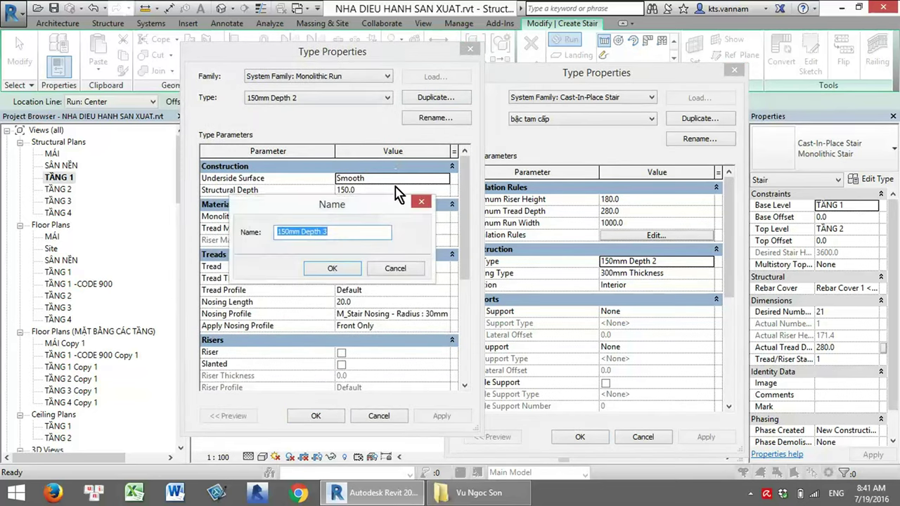
pyautogui.write('tam cấp')
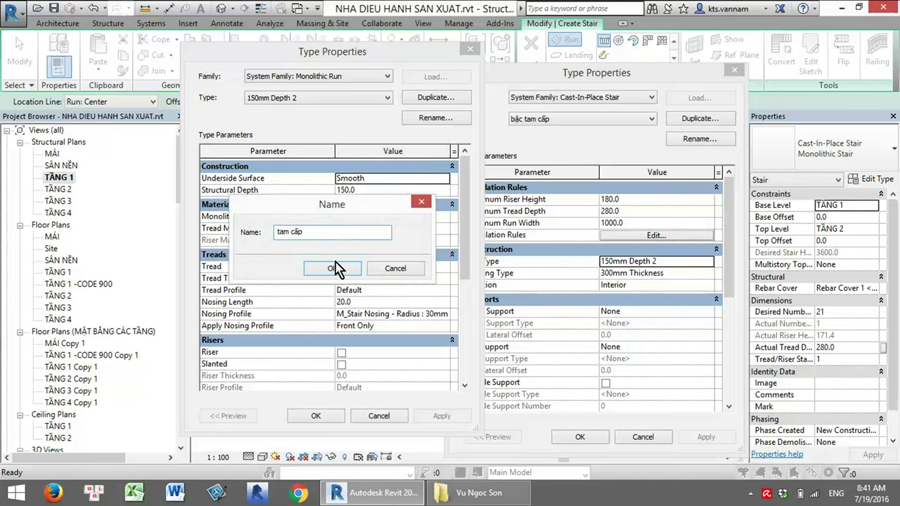
pyautogui.click(333, 268)
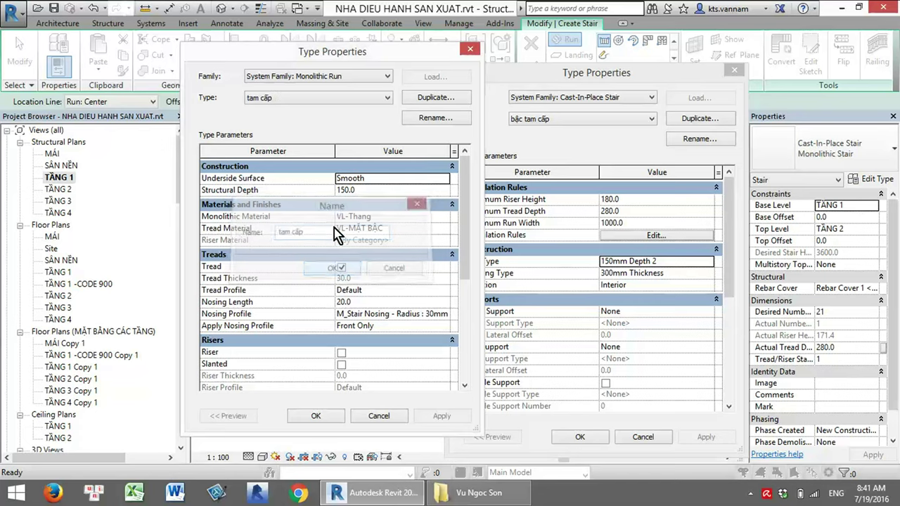
pyautogui.click(441, 180)
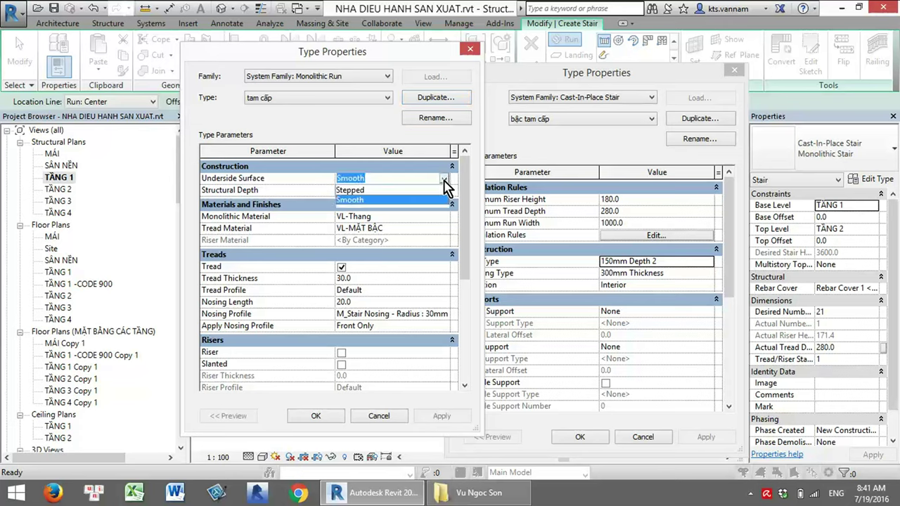
pyautogui.click(382, 202)
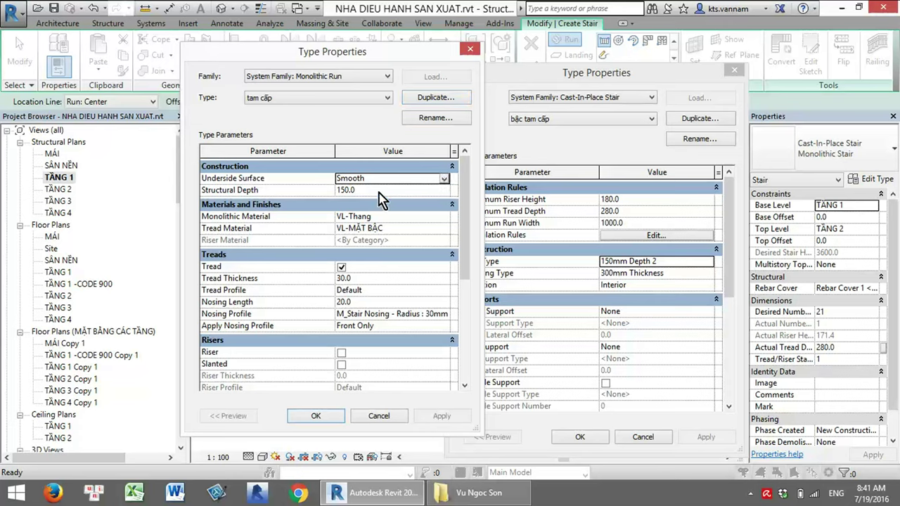
pyautogui.click(378, 190)
pyautogui.write('450')
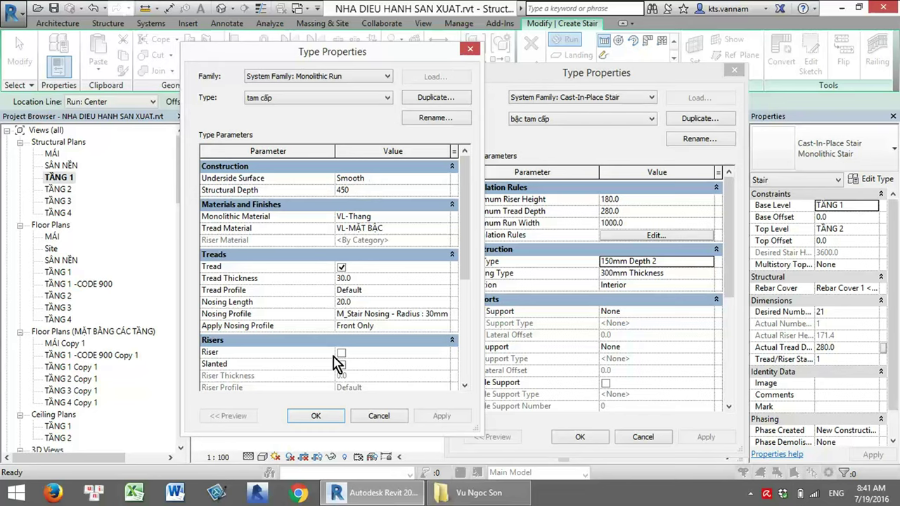
pyautogui.click(314, 417)
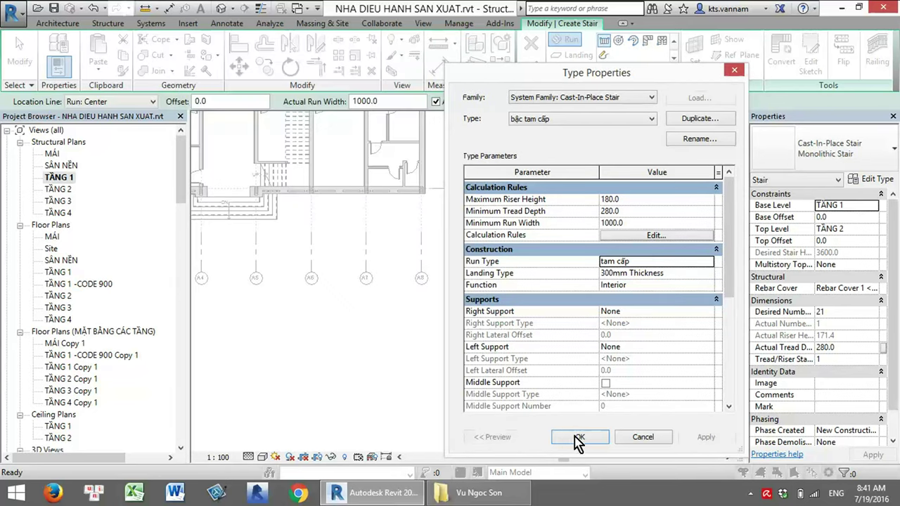
pyautogui.click(577, 436)
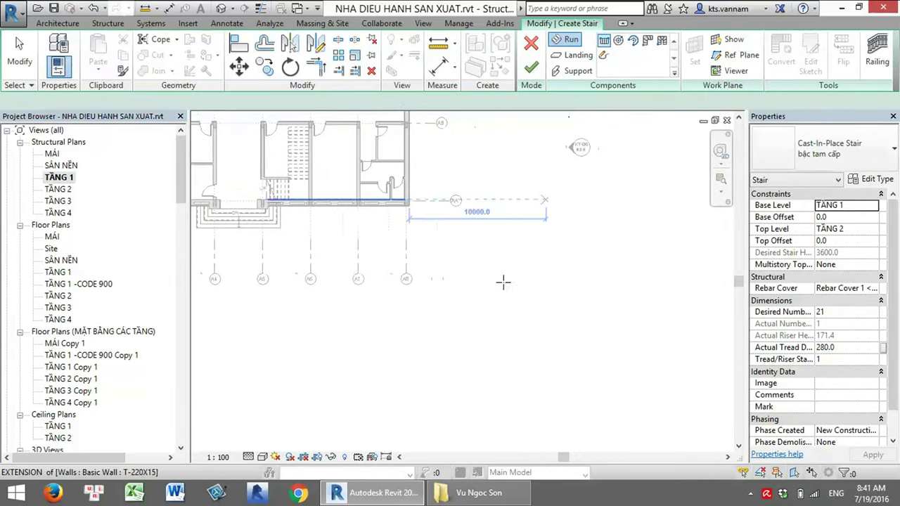
# Set the stair's base level to SÀN NỀN and top level to TẦNG 1
pyautogui.click(496, 299)
pyautogui.scroll(2, 496, 298)
pyautogui.scroll(2, 492, 306)
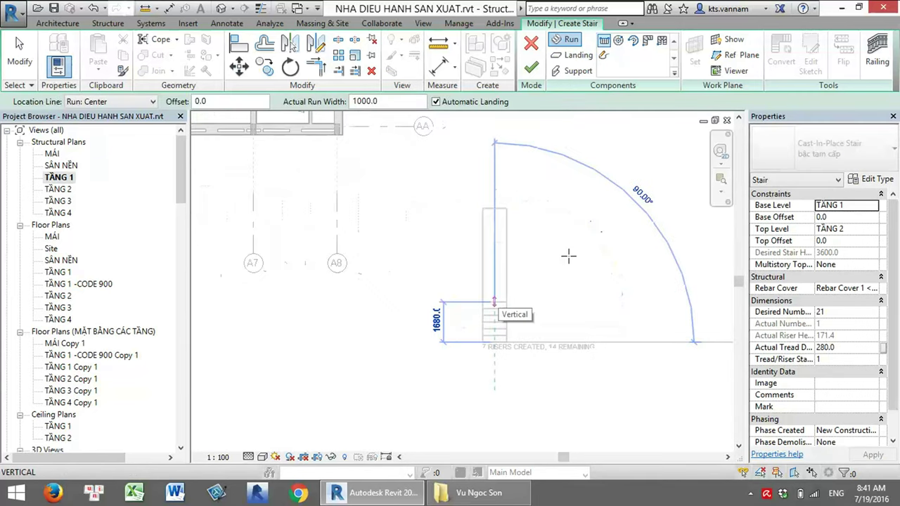
pyautogui.press('Escape')
pyautogui.press('Escape')
pyautogui.click(872, 206)
pyautogui.click(867, 226)
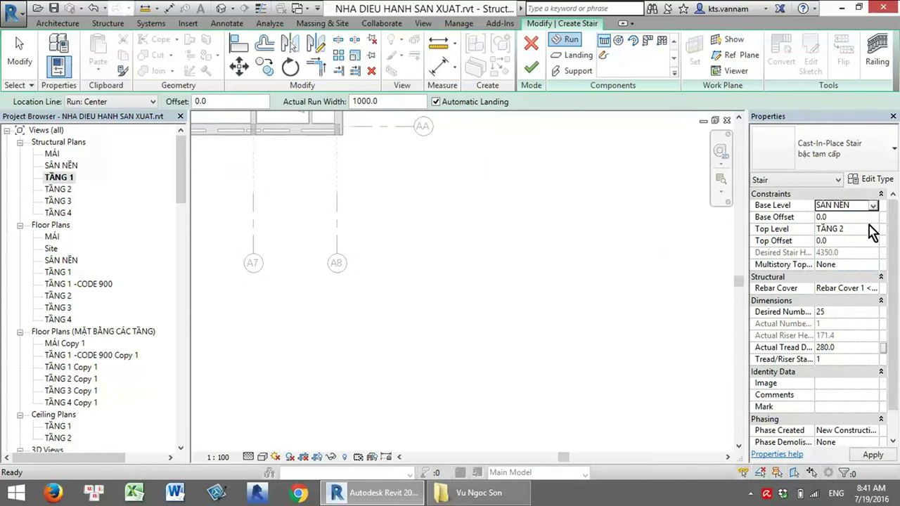
pyautogui.click(870, 230)
pyautogui.click(872, 229)
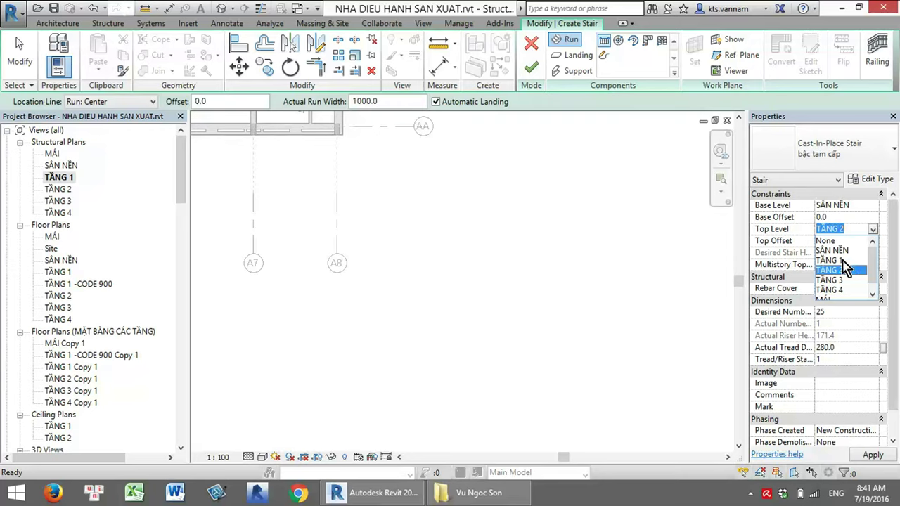
pyautogui.click(844, 260)
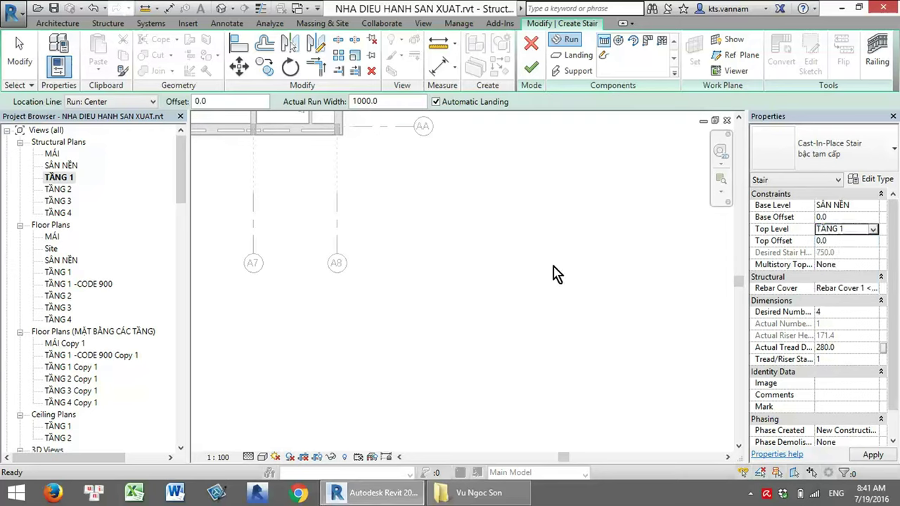
# Set tread depth to 300 and sketch a five-riser run in plan
pyautogui.click(853, 347)
pyautogui.write('300')
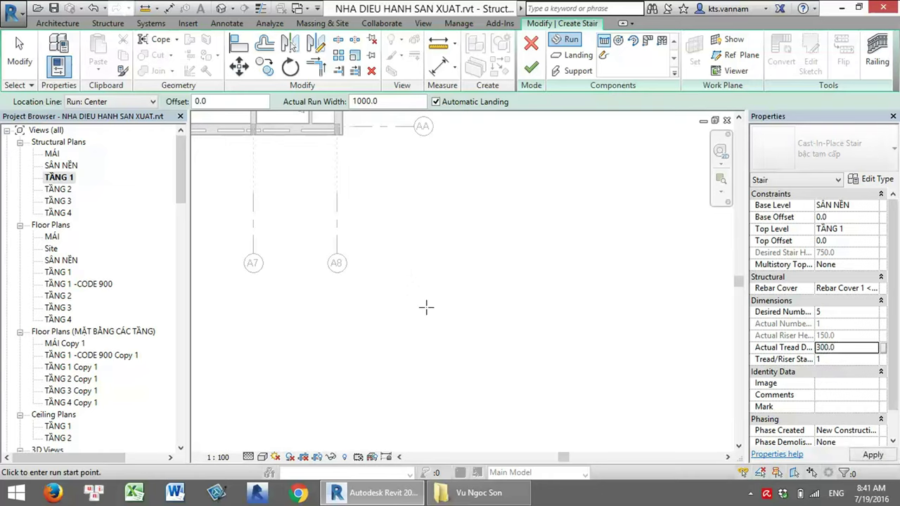
pyautogui.click(440, 319)
pyautogui.click(437, 284)
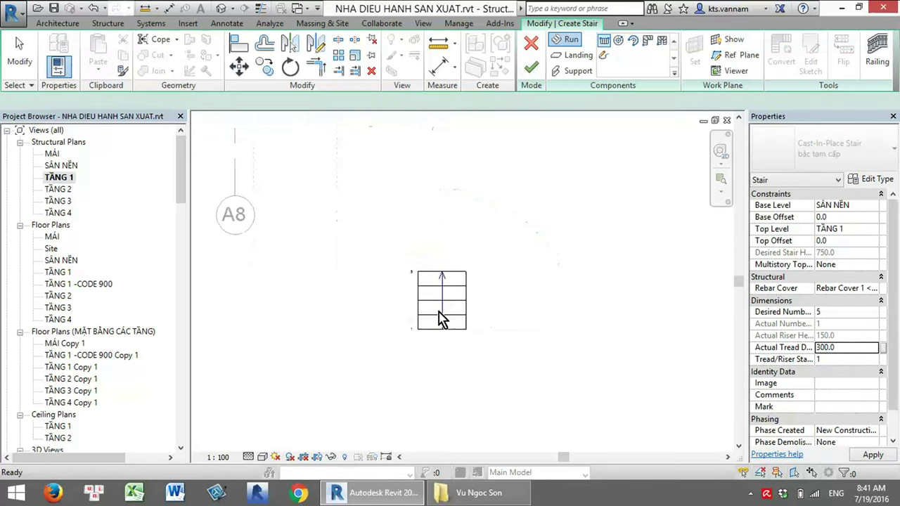
pyautogui.press('Escape')
pyautogui.scroll(2, 432, 290)
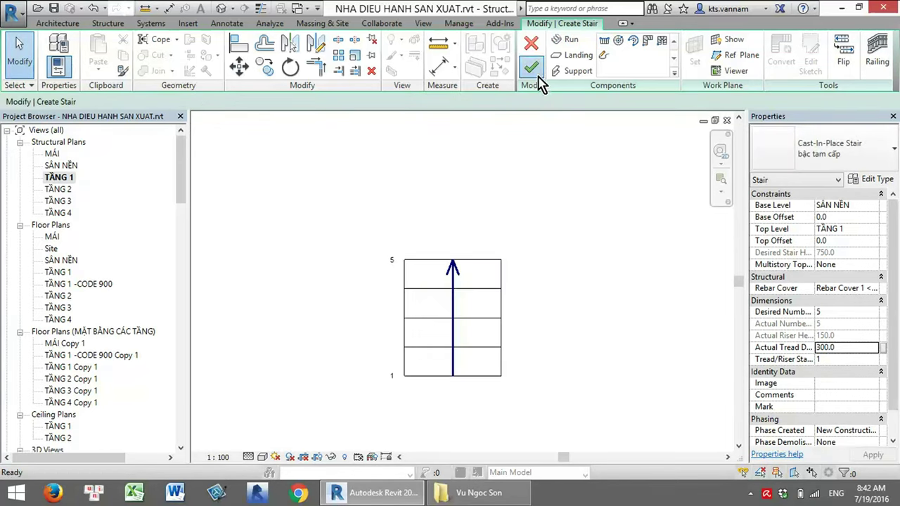
# Finish the stair and inspect it in the 3D view
pyautogui.click(532, 69)
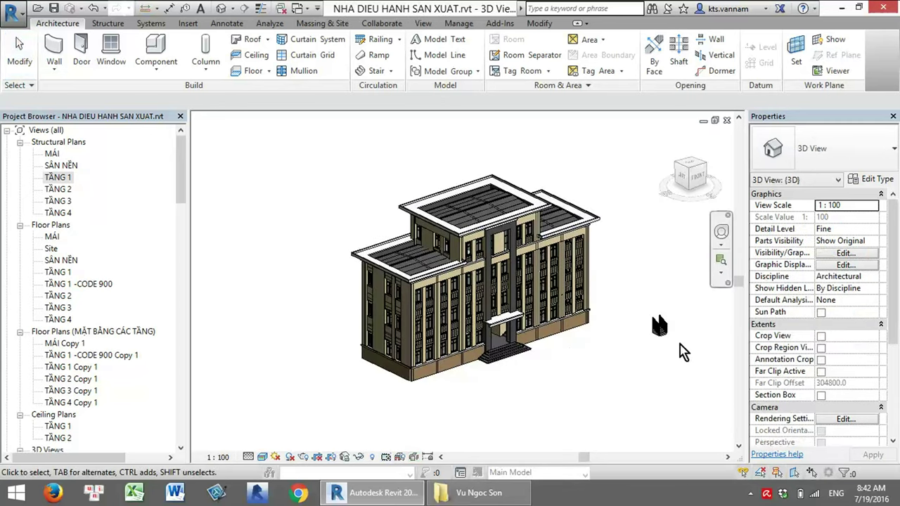
pyautogui.scroll(2, 675, 348)
pyautogui.scroll(5, 608, 323)
pyautogui.click(602, 312)
pyautogui.scroll(2, 602, 309)
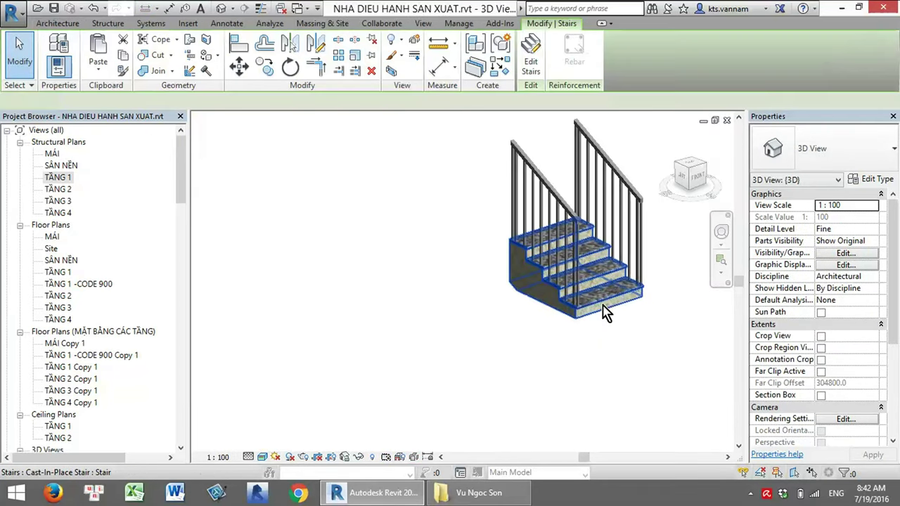
pyautogui.scroll(2, 602, 305)
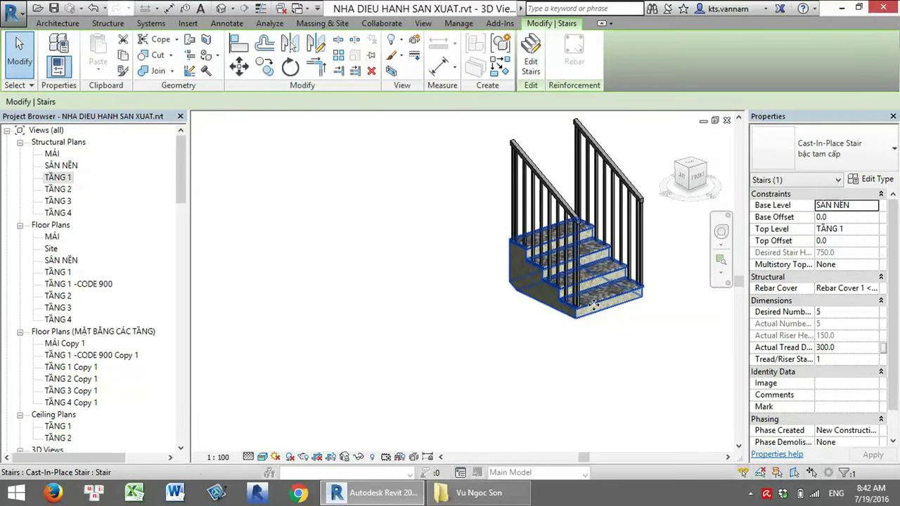
pyautogui.moveTo(594, 305)
pyautogui.keyDown('shift'); pyautogui.mouseDown(button='middle')
pyautogui.moveTo(616, 341)
pyautogui.moveTo(646, 335)
pyautogui.mouseUp(button='middle'); pyautogui.keyUp('shift')
pyautogui.scroll(3, 647, 335)
pyautogui.scroll(2, 563, 338)
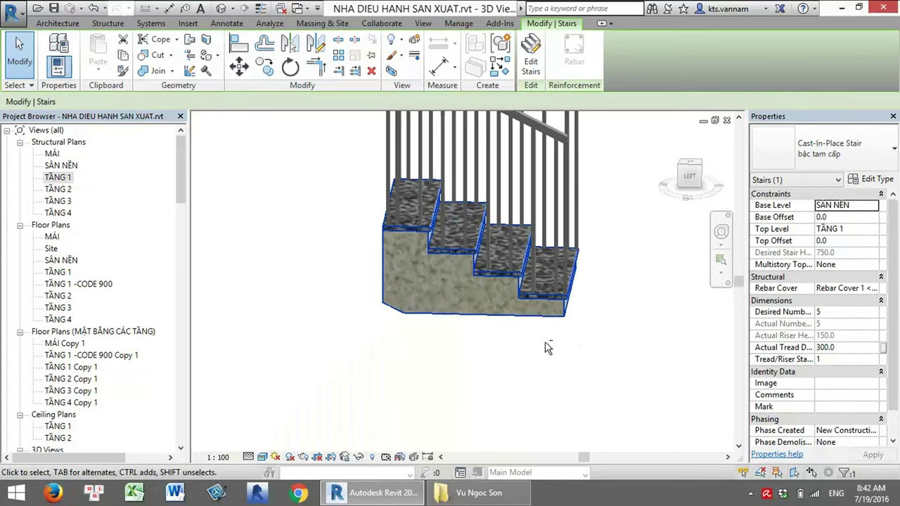
# Reselect the stair and bring up the bậc tam cấp type properties
pyautogui.click(581, 351)
pyautogui.click(547, 322)
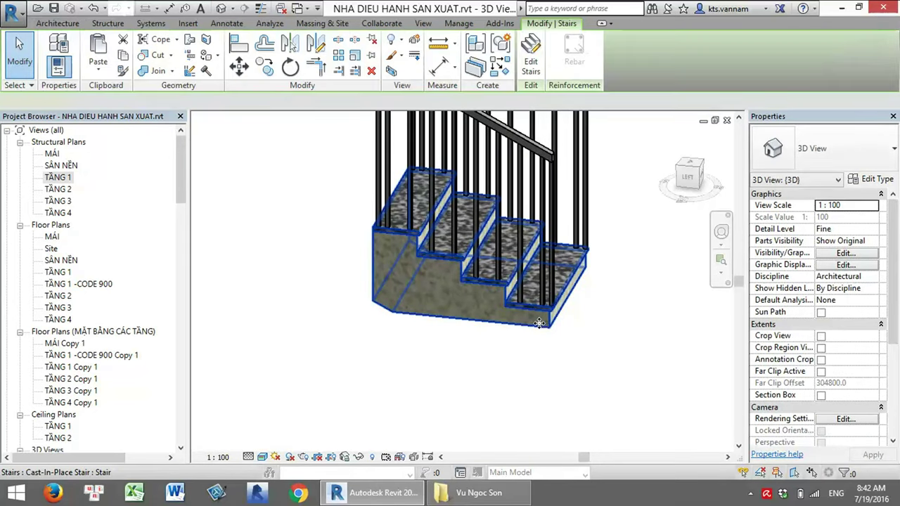
pyautogui.click(869, 184)
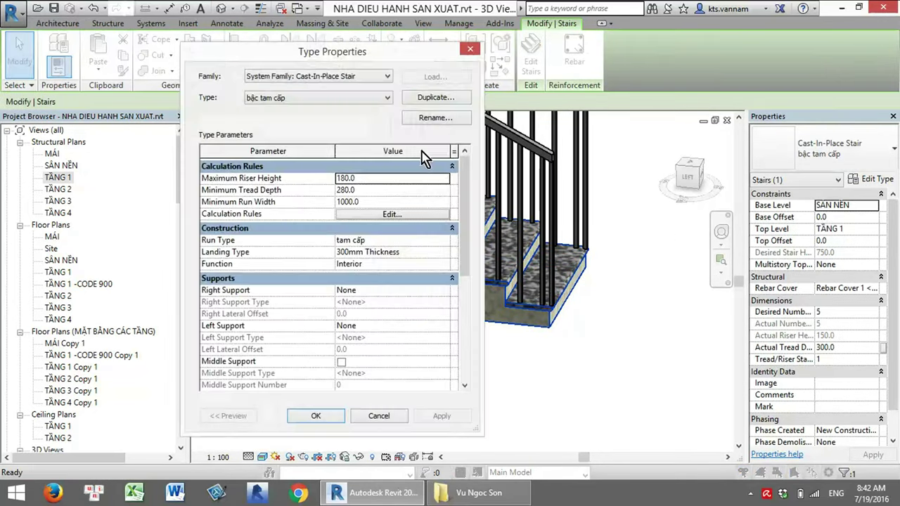
# In the tam cấp run type, try a Smooth underside, then switch to Stepped with 750 depth
pyautogui.moveTo(420, 57); pyautogui.dragTo(827, 28)
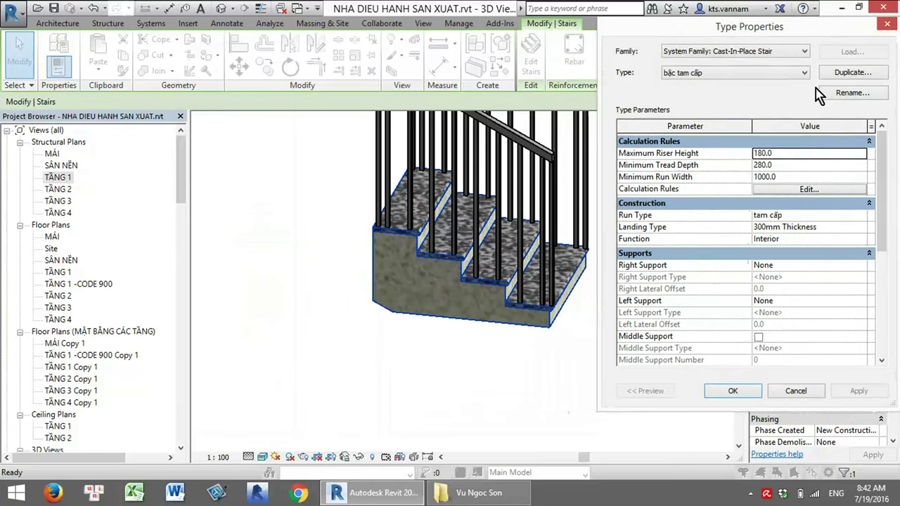
pyautogui.doubleClick(867, 215)
pyautogui.click(756, 154)
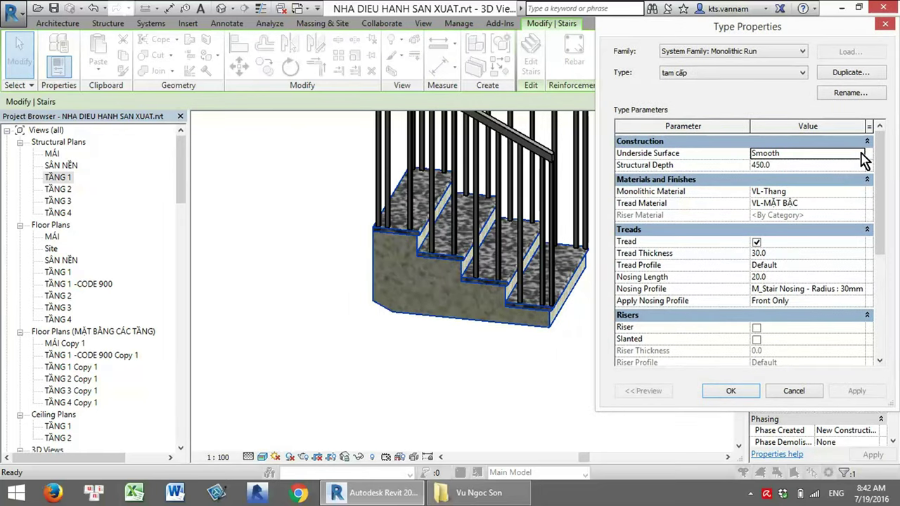
pyautogui.click(859, 154)
pyautogui.click(778, 175)
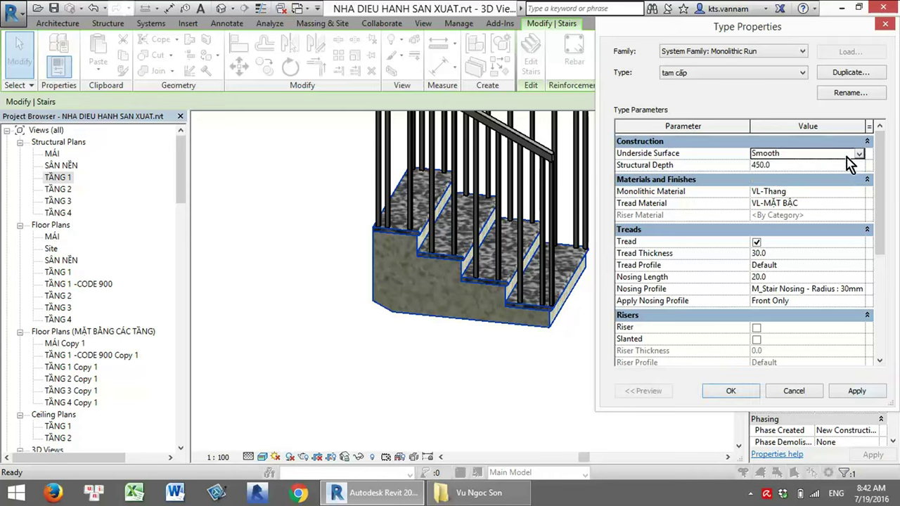
pyautogui.click(800, 164)
pyautogui.write('150')
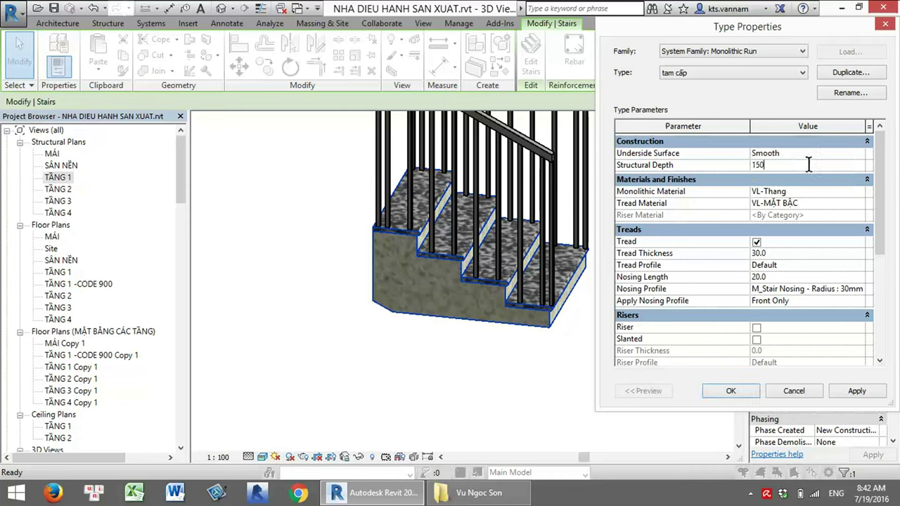
pyautogui.click(856, 392)
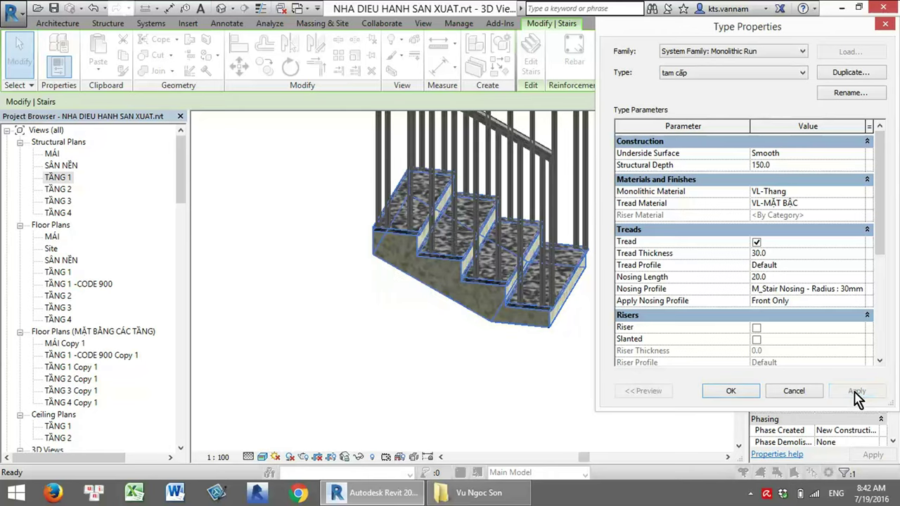
pyautogui.click(859, 153)
pyautogui.click(781, 165)
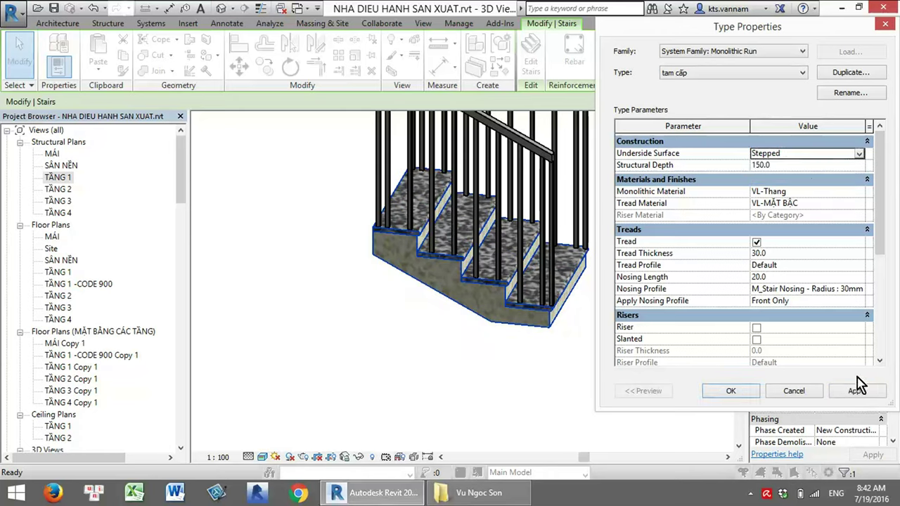
pyautogui.click(856, 392)
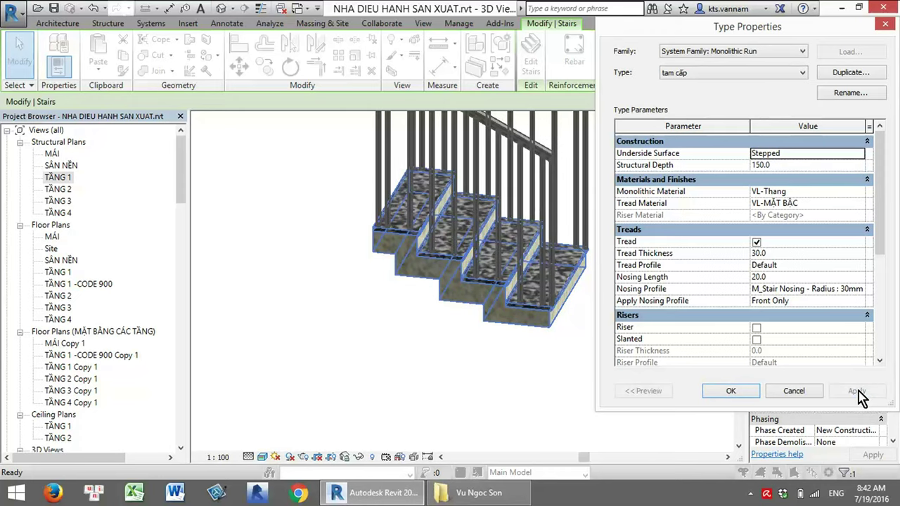
pyautogui.click(780, 165)
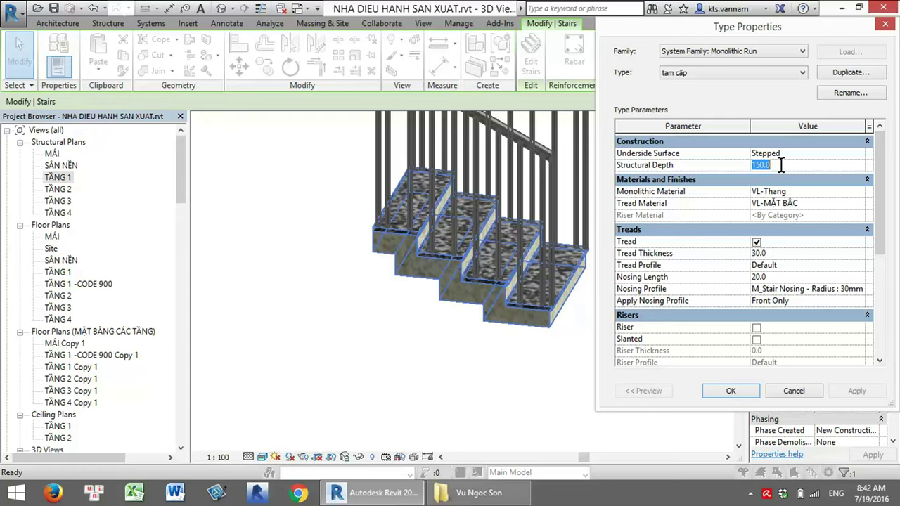
pyautogui.write('750')
pyautogui.click(857, 391)
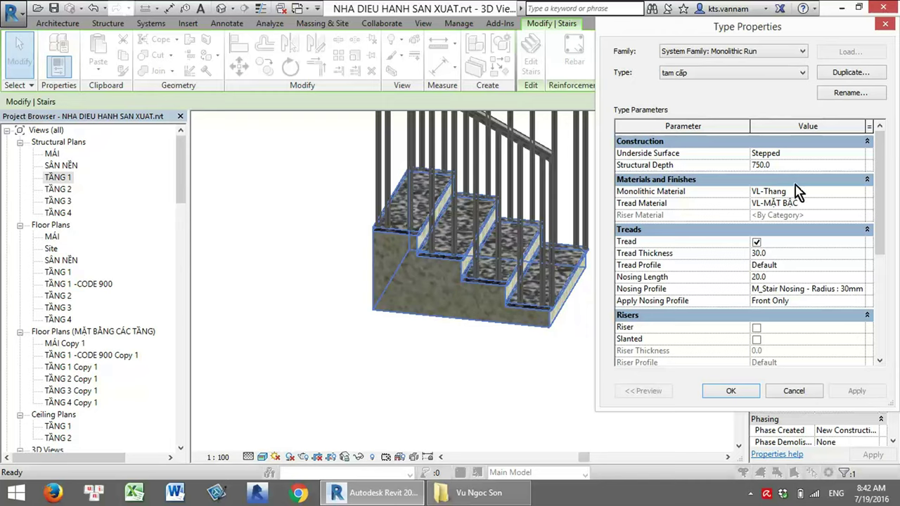
# Keep the Stepped underside, finalize the 750 structural depth, and close both type dialogs
pyautogui.click(860, 153)
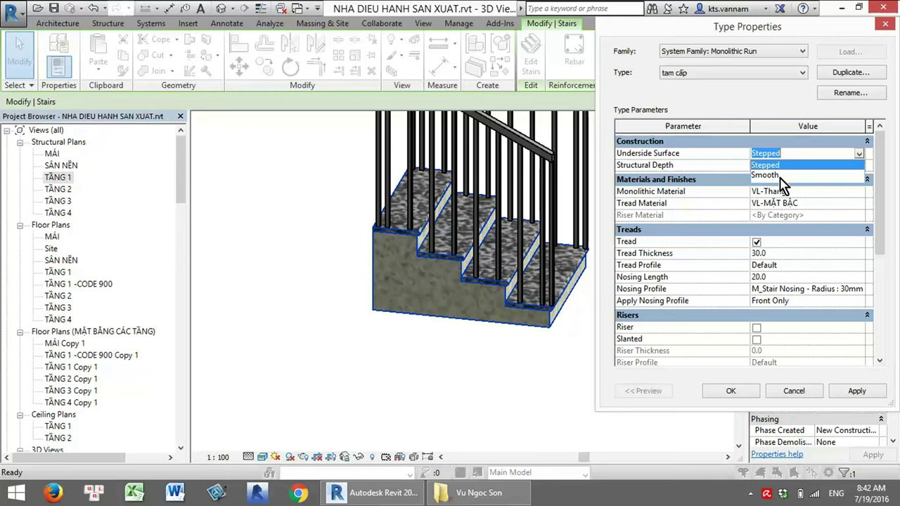
pyautogui.click(787, 165)
pyautogui.write('100')
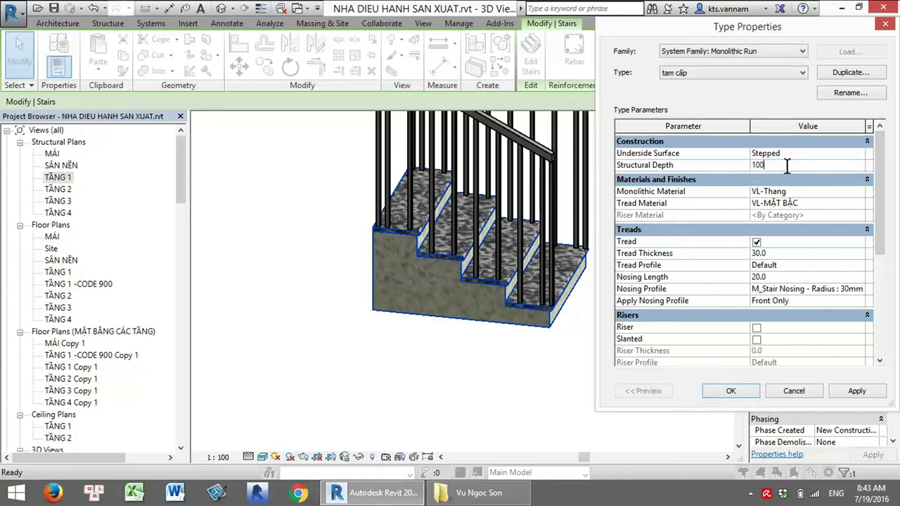
pyautogui.click(856, 392)
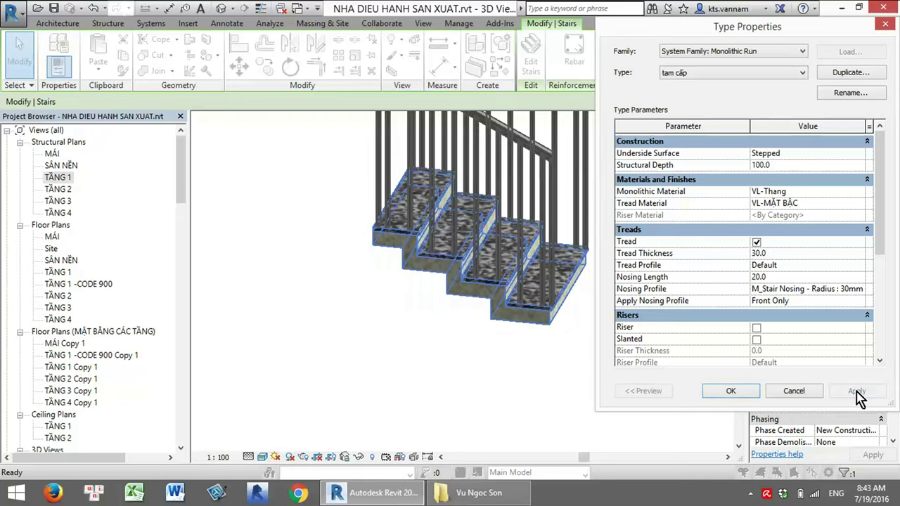
pyautogui.click(858, 154)
pyautogui.click(800, 167)
pyautogui.write('75')
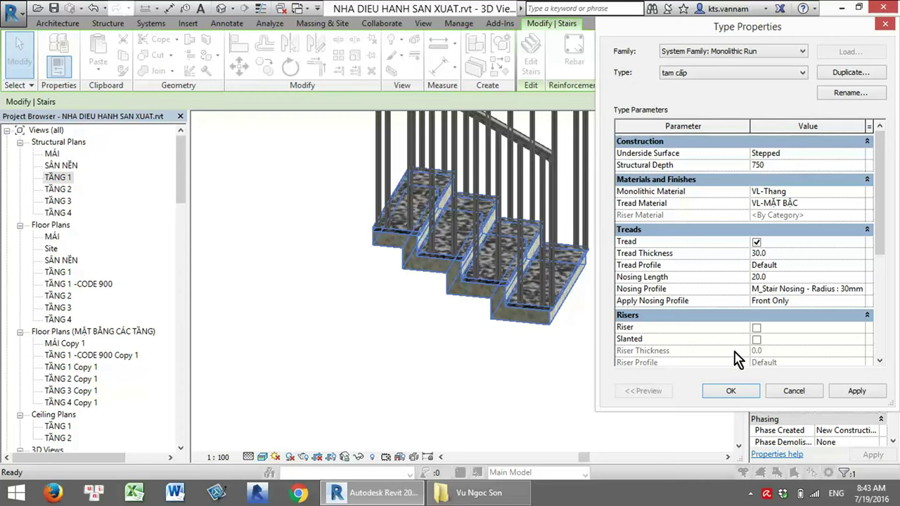
pyautogui.click(731, 392)
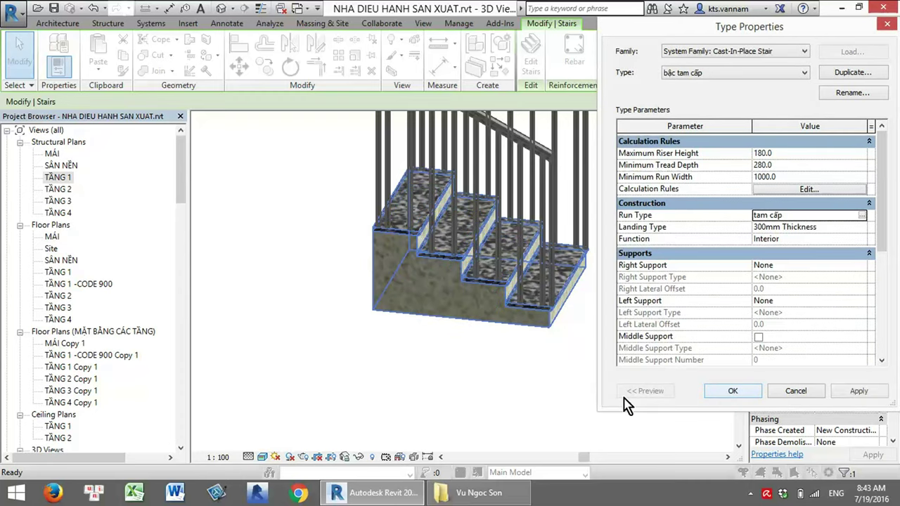
pyautogui.click(728, 393)
pyautogui.keyDown('shift'); pyautogui.moveTo(594, 387); pyautogui.dragTo(587, 257, button='middle'); pyautogui.keyUp('shift')
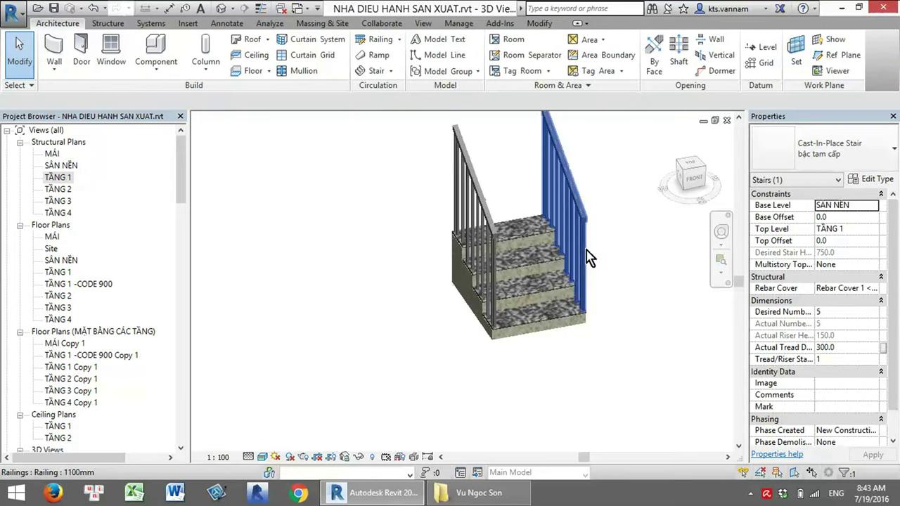
# Delete both railings from the stair
pyautogui.click(587, 257)
pyautogui.click(495, 242)
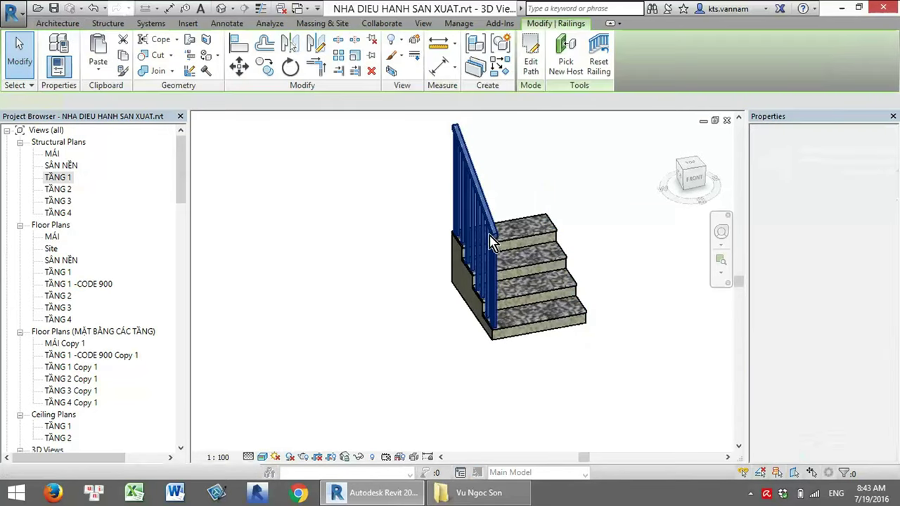
pyautogui.press('Delete')
# Edit the stair in plan TẦNG 1 and convert its run to a custom sketch-based component
pyautogui.doubleClick(65, 180)
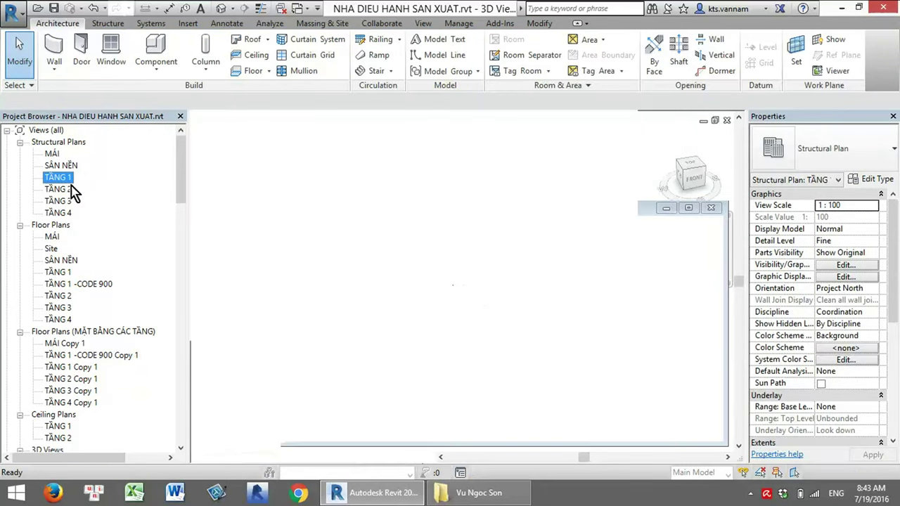
pyautogui.scroll(3, 627, 298)
pyautogui.scroll(3, 499, 311)
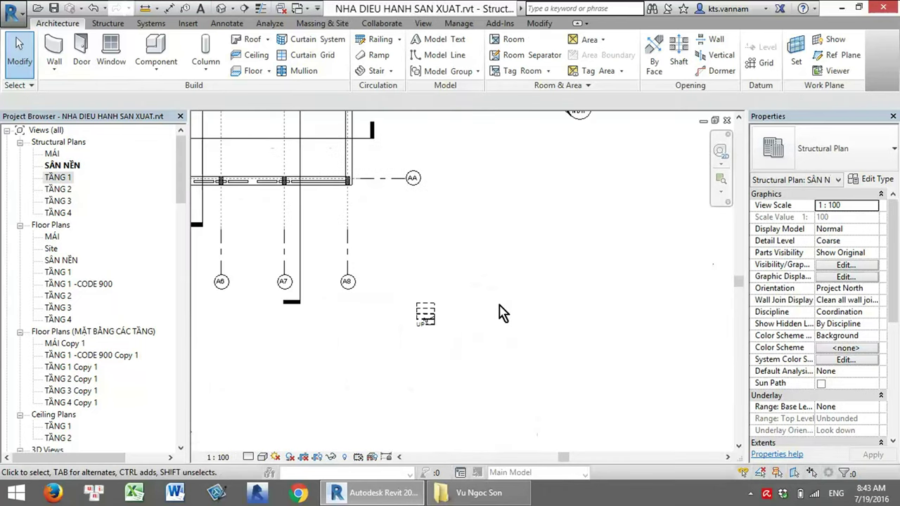
pyautogui.scroll(3, 420, 254)
pyautogui.click(413, 252)
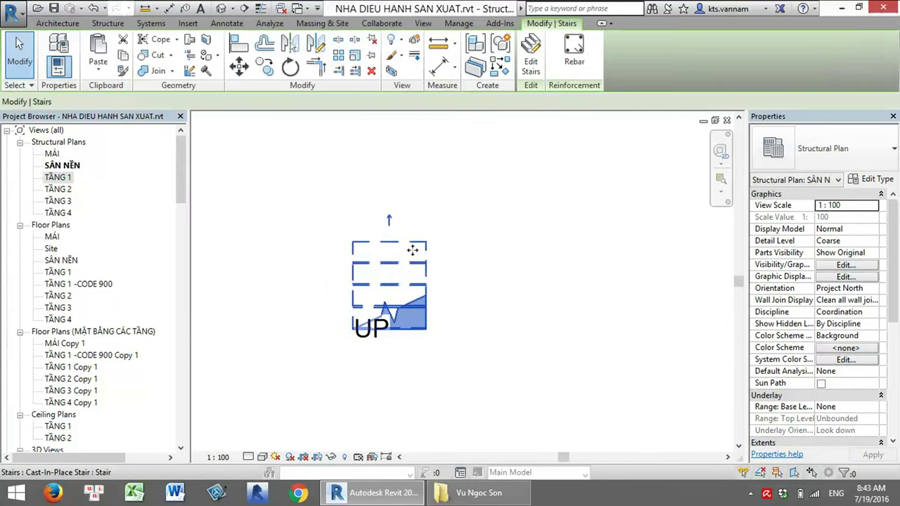
pyautogui.moveTo(511, 261); pyautogui.dragTo(571, 261, button='middle')
pyautogui.click(538, 62)
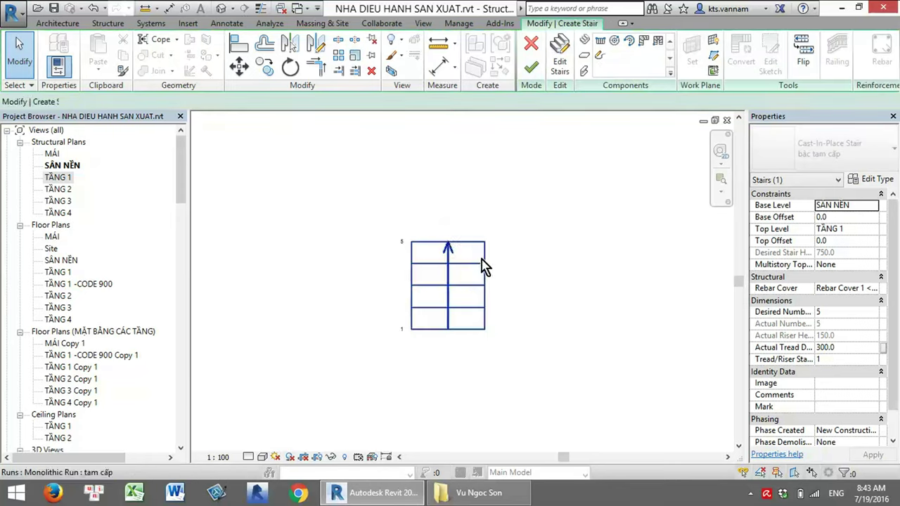
pyautogui.click(475, 269)
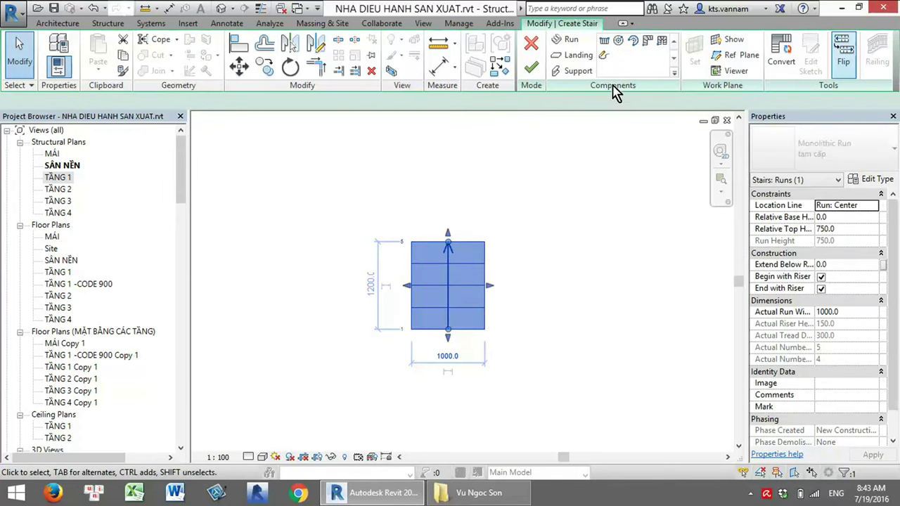
pyautogui.click(782, 63)
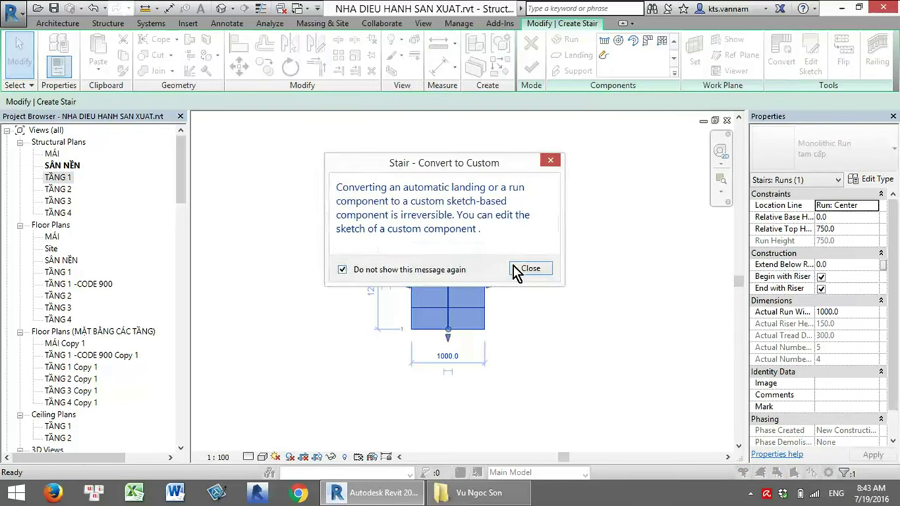
pyautogui.click(536, 271)
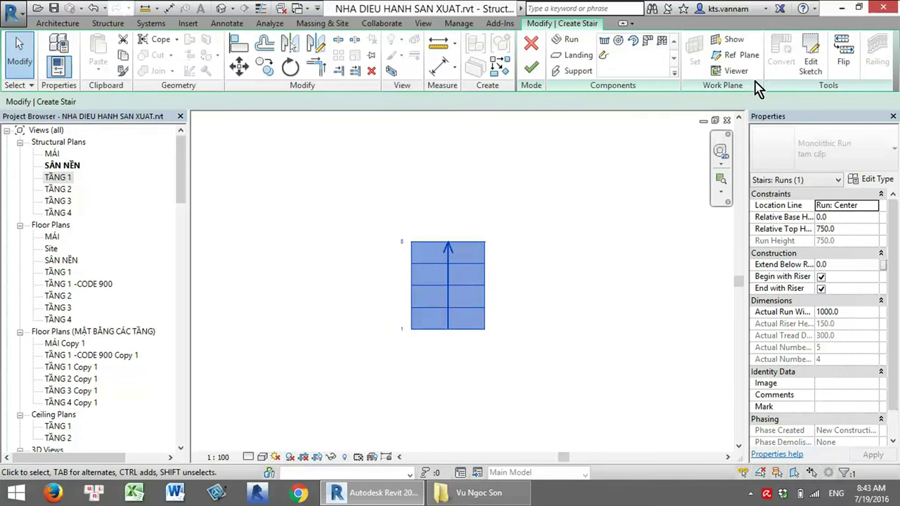
# Open the converted run's sketch for editing
pyautogui.click(810, 61)
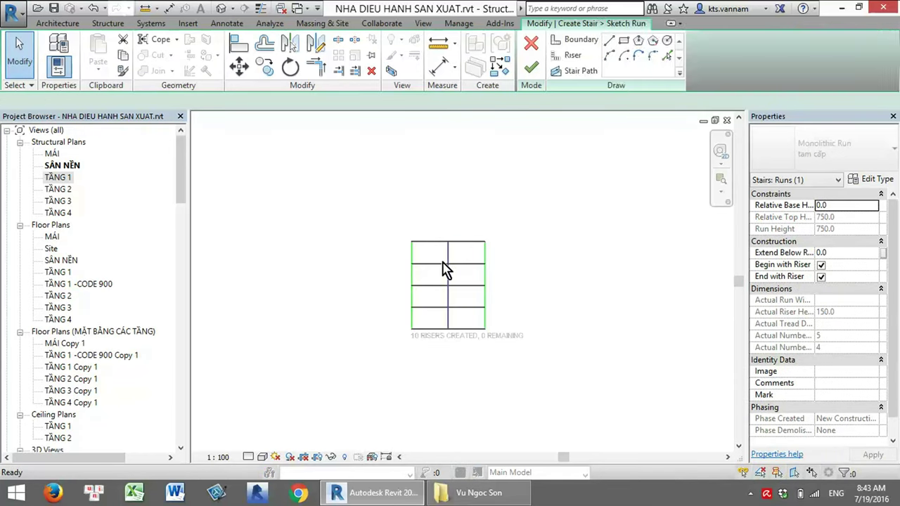
pyautogui.scroll(3, 444, 270)
pyautogui.scroll(-1, 468, 281)
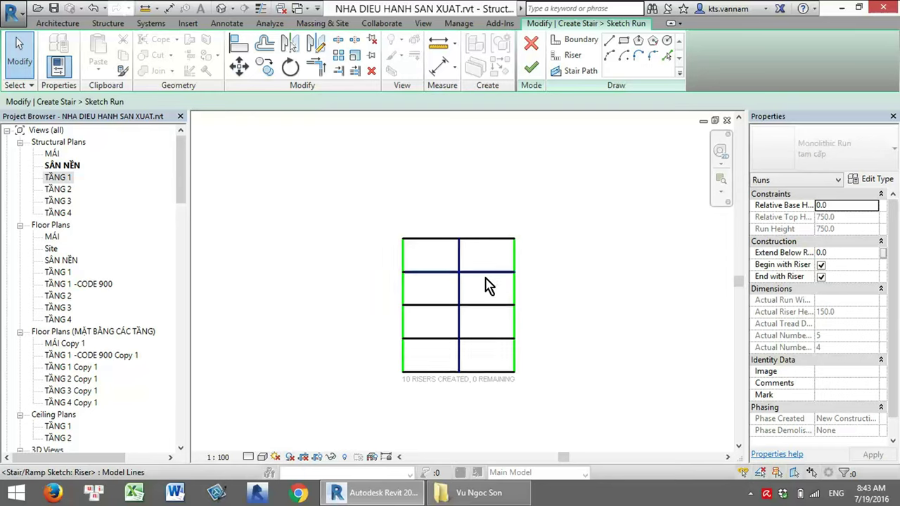
pyautogui.scroll(-1, 490, 285)
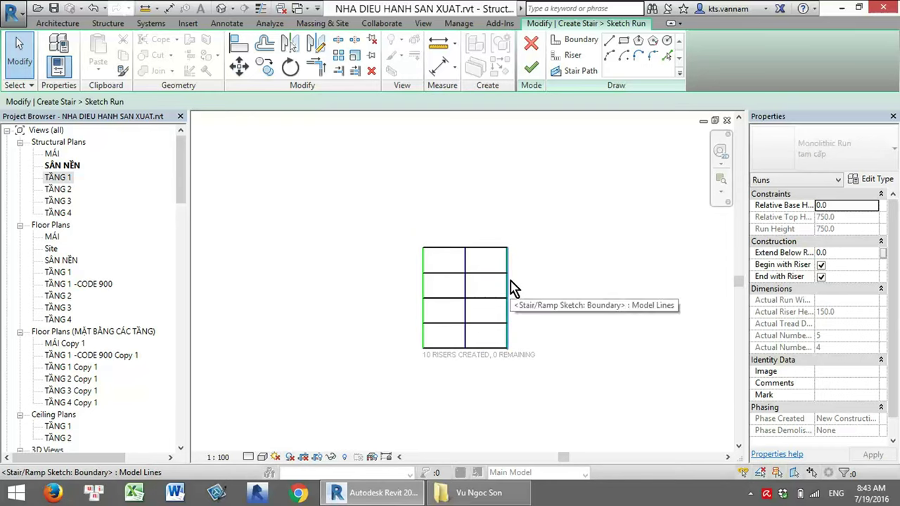
# Draw a 1500-long horizontal boundary line above the run, then begin a riser from its top-right corner
pyautogui.click(570, 39)
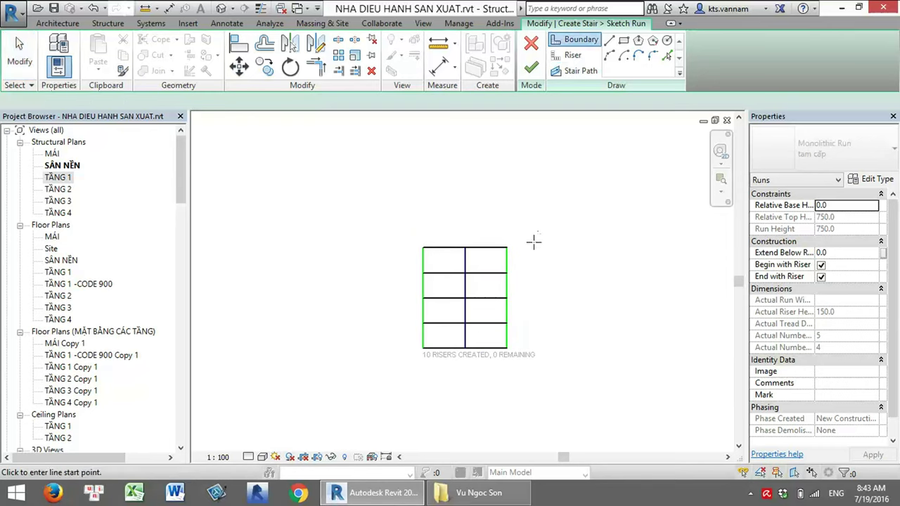
pyautogui.scroll(-1, 527, 237)
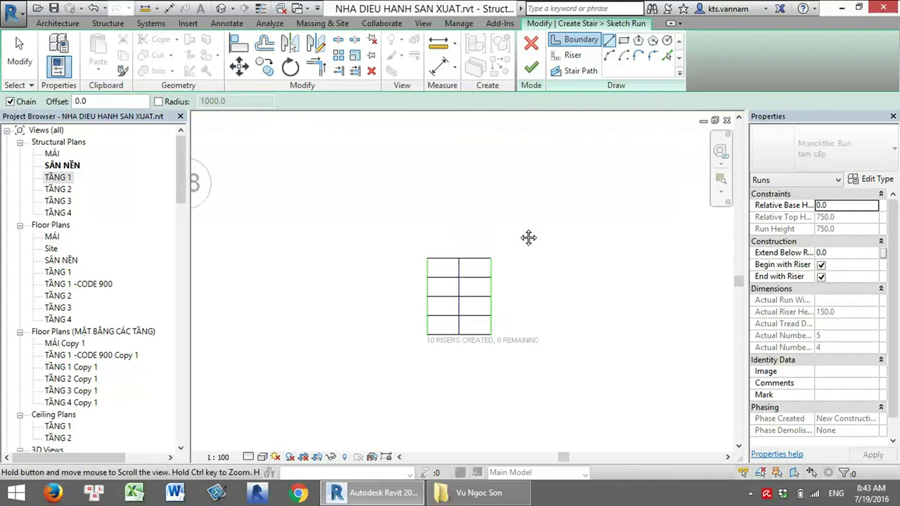
pyautogui.moveTo(528, 238); pyautogui.dragTo(485, 241, button='middle')
pyautogui.click(452, 236)
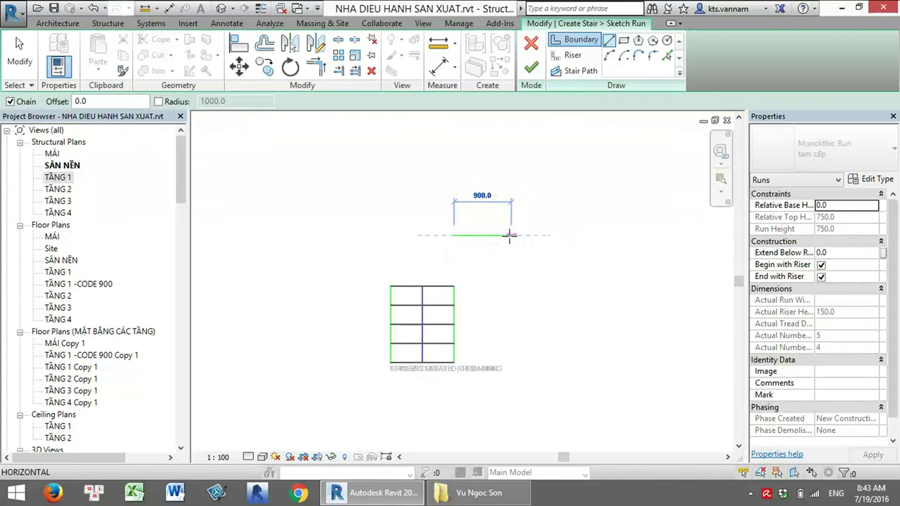
pyautogui.press('Escape')
pyautogui.press('Escape')
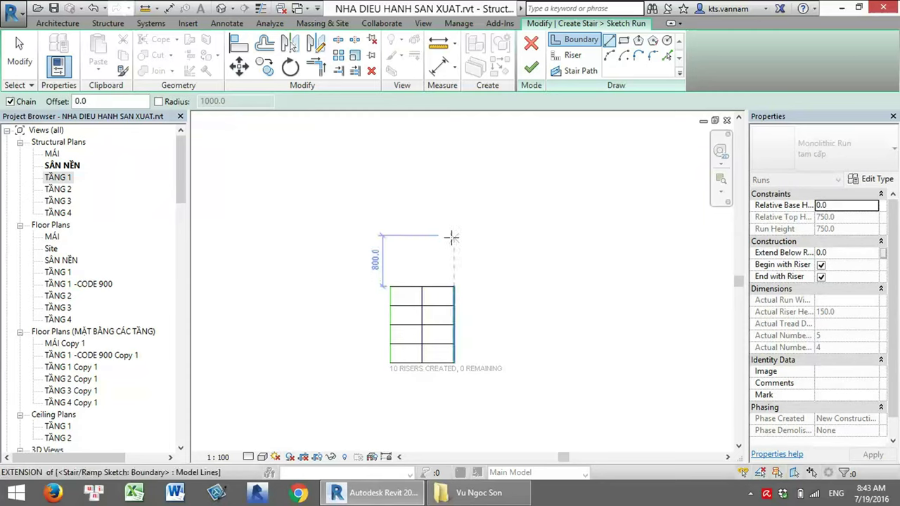
pyautogui.click(452, 235)
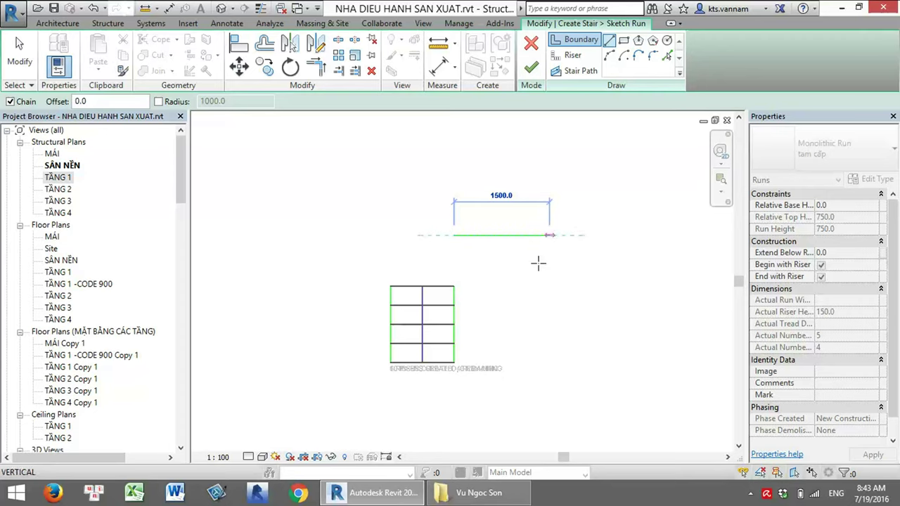
pyautogui.click(538, 263)
pyautogui.press('Escape')
pyautogui.press('Escape')
pyautogui.scroll(1, 492, 274)
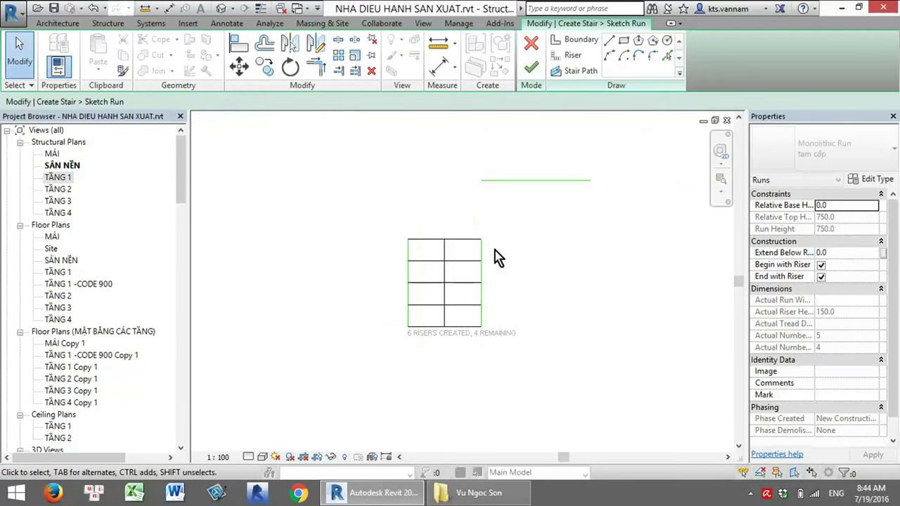
pyautogui.click(571, 55)
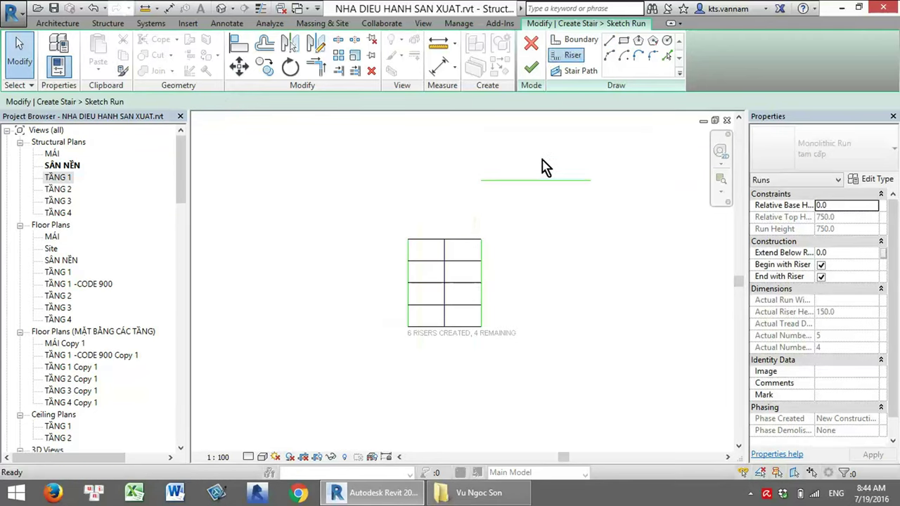
pyautogui.click(481, 239)
# Finish the riser line and add four more risers offset 300 apart
pyautogui.click(481, 181)
pyautogui.press('Escape')
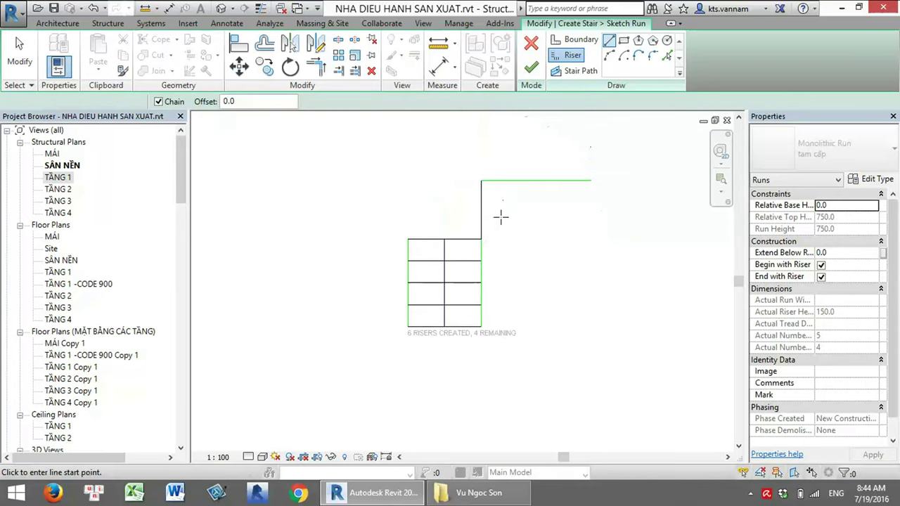
pyautogui.press('Escape')
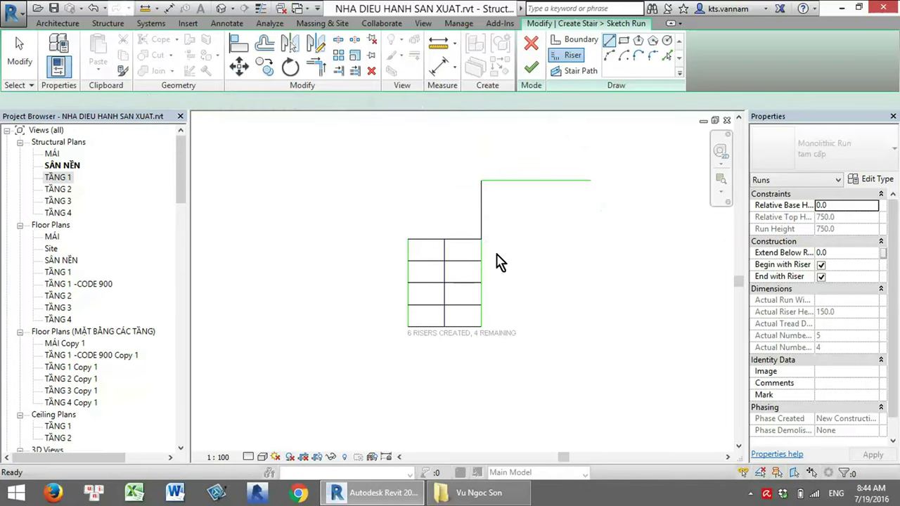
pyautogui.press('o')
pyautogui.press('f')
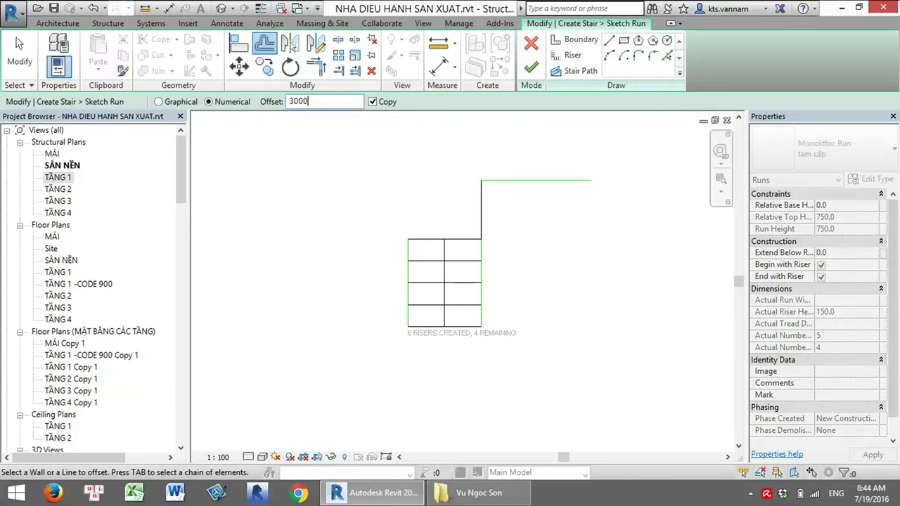
pyautogui.press('Return')
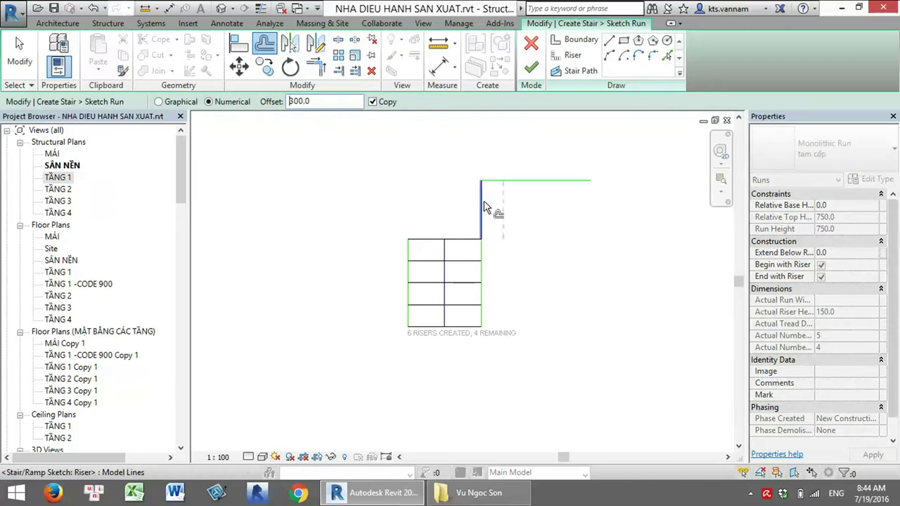
pyautogui.click(507, 204)
pyautogui.click(527, 209)
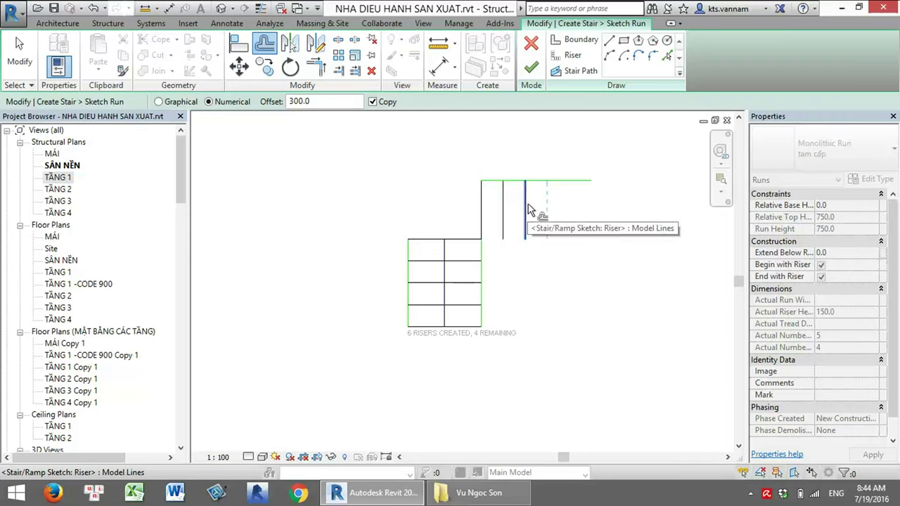
pyautogui.click(549, 205)
pyautogui.click(568, 206)
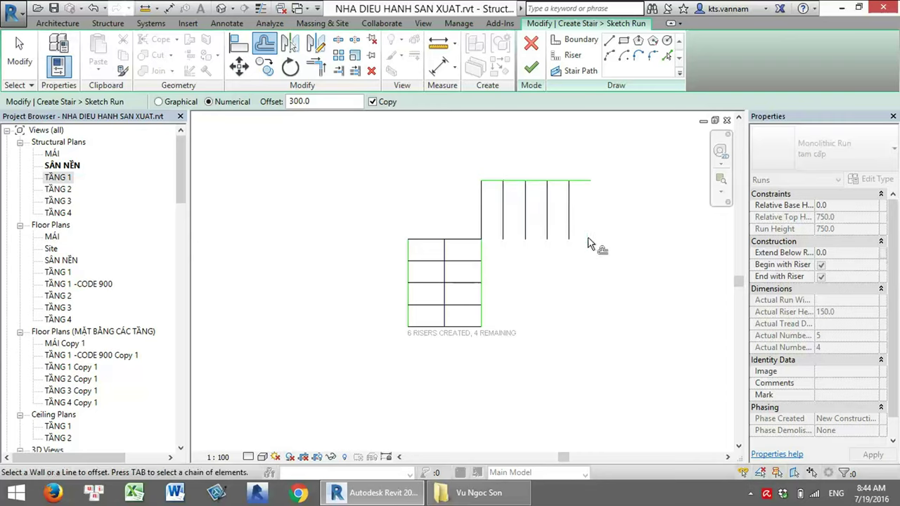
# Trim each new riser into a corner with its tread line and the outer boundaries
pyautogui.press('Escape')
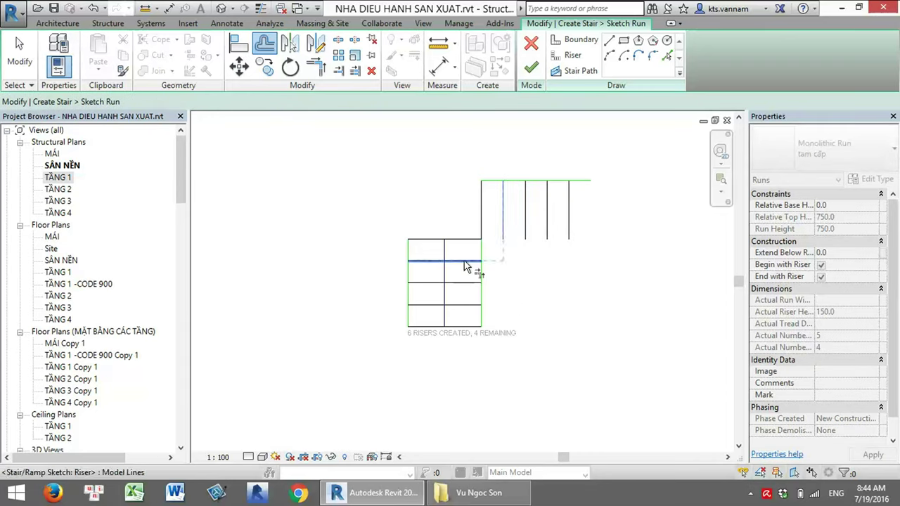
pyautogui.click(464, 262)
pyautogui.click(472, 283)
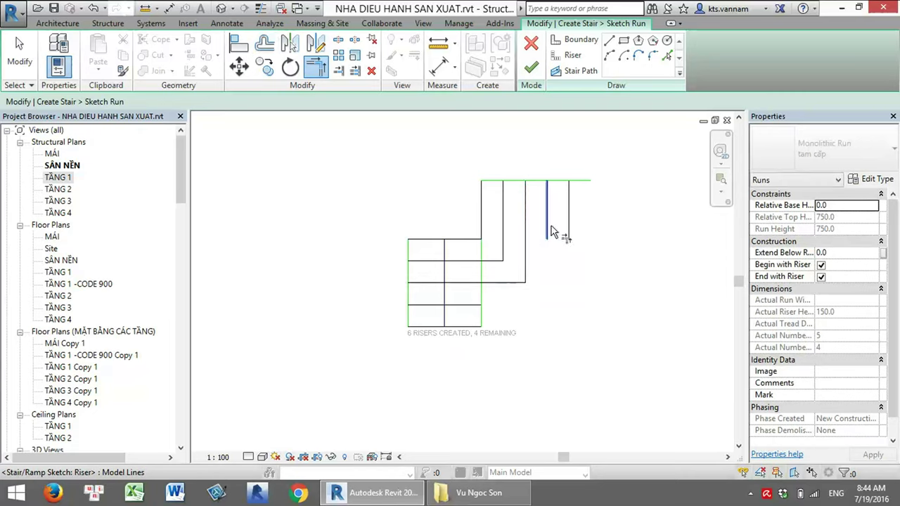
pyautogui.click(548, 226)
pyautogui.click(504, 305)
pyautogui.click(570, 235)
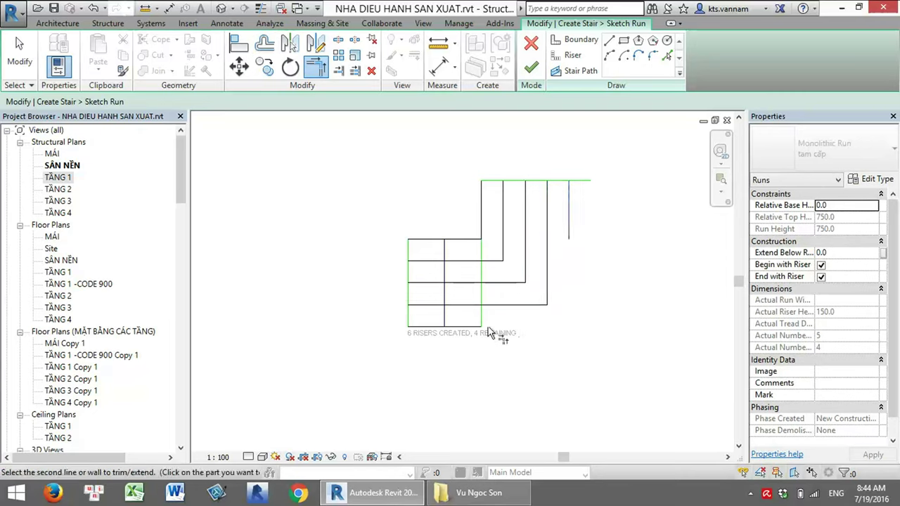
pyautogui.click(472, 327)
pyautogui.click(560, 183)
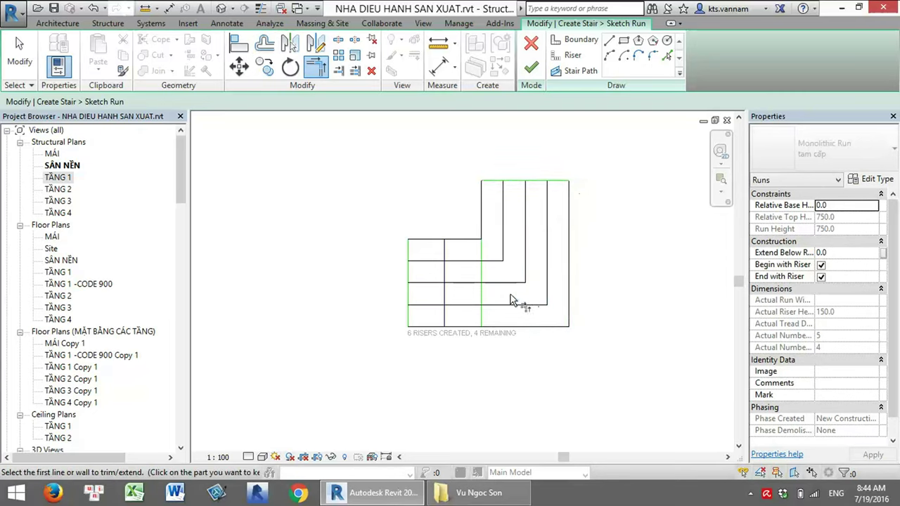
# Delete the leftover inner boundary line
pyautogui.press('Escape')
pyautogui.click(481, 298)
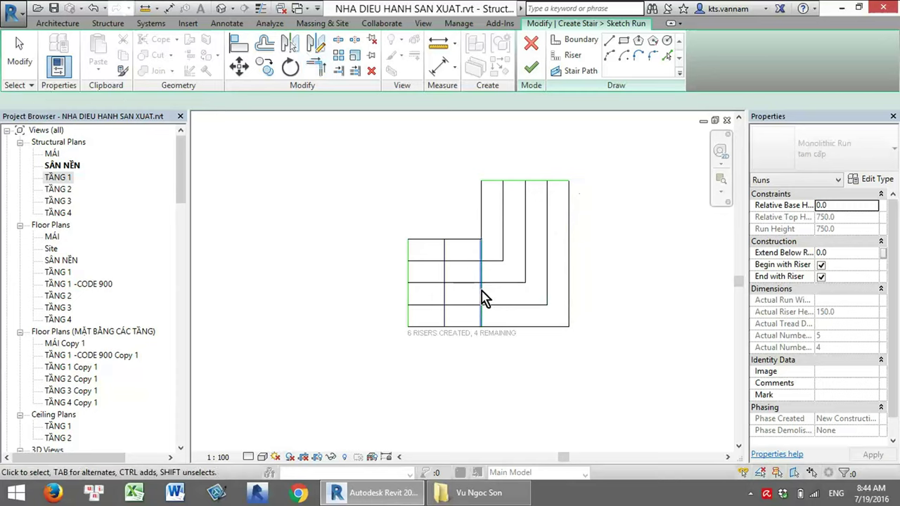
pyautogui.press('Delete')
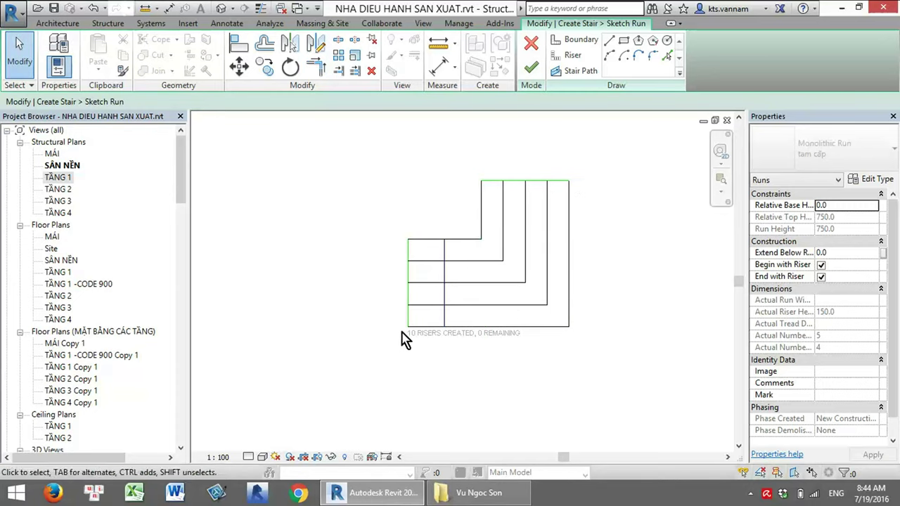
# Delete the left boundary and mirror the right-side risers and landing lines to the left
pyautogui.click(409, 278)
pyautogui.press('Delete')
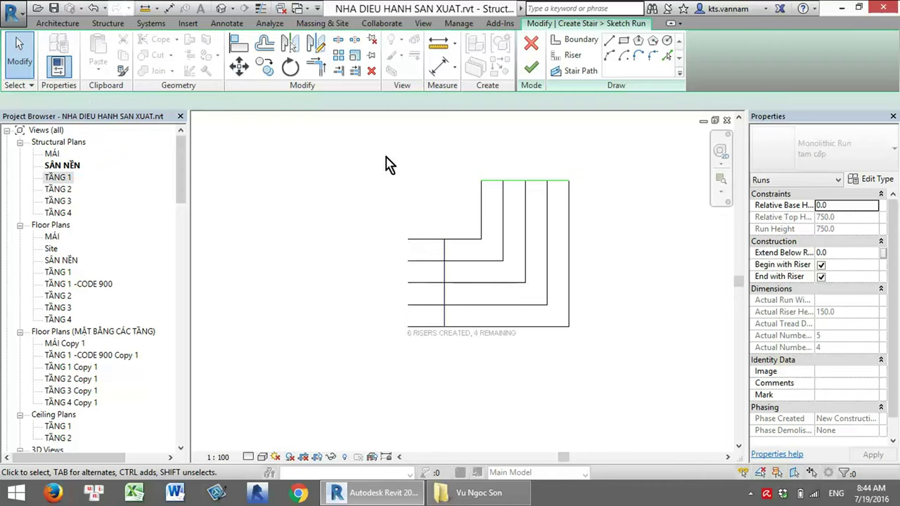
pyautogui.moveTo(383, 162); pyautogui.dragTo(609, 346)
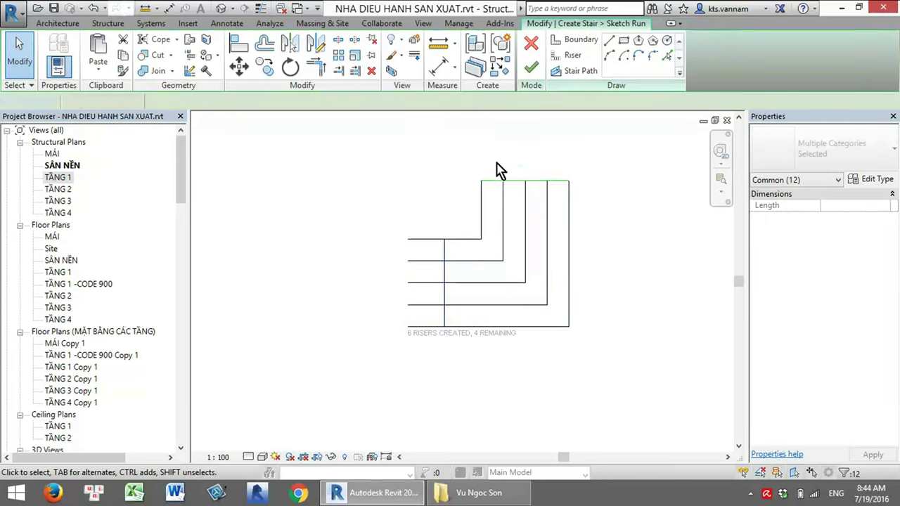
pyautogui.moveTo(470, 155); pyautogui.dragTo(600, 359)
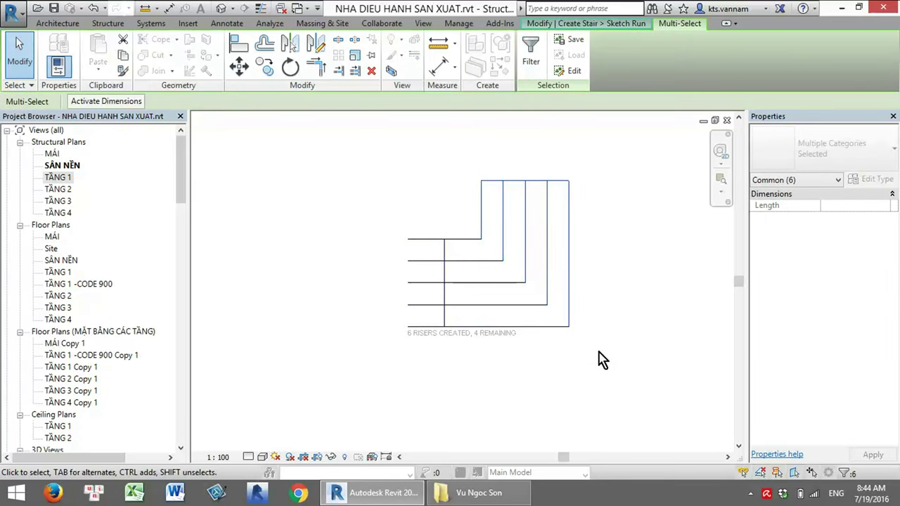
pyautogui.press('d')
pyautogui.press('m')
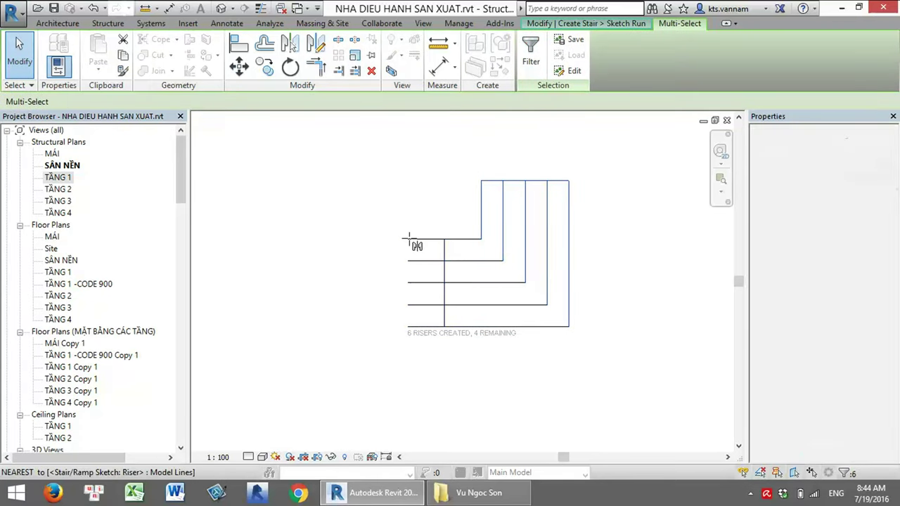
pyautogui.click(408, 239)
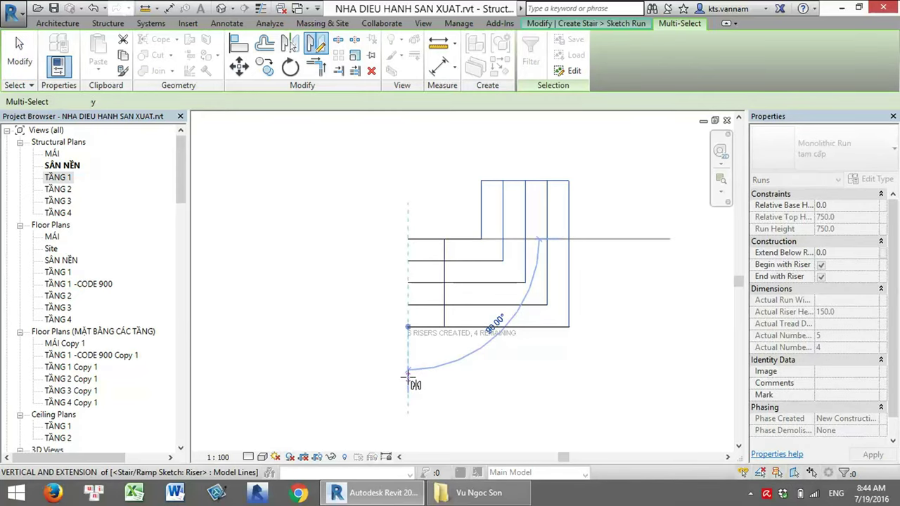
pyautogui.click(407, 380)
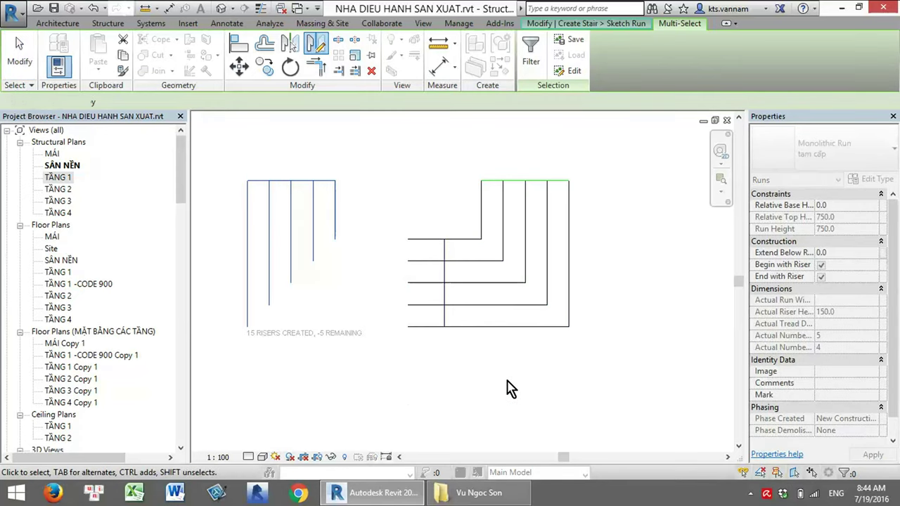
# Trim each mirrored riser to its boundary line with TR to close the left outline
pyautogui.press('t')
pyautogui.press('r')
pyautogui.click(336, 218)
pyautogui.click(421, 240)
pyautogui.click(426, 260)
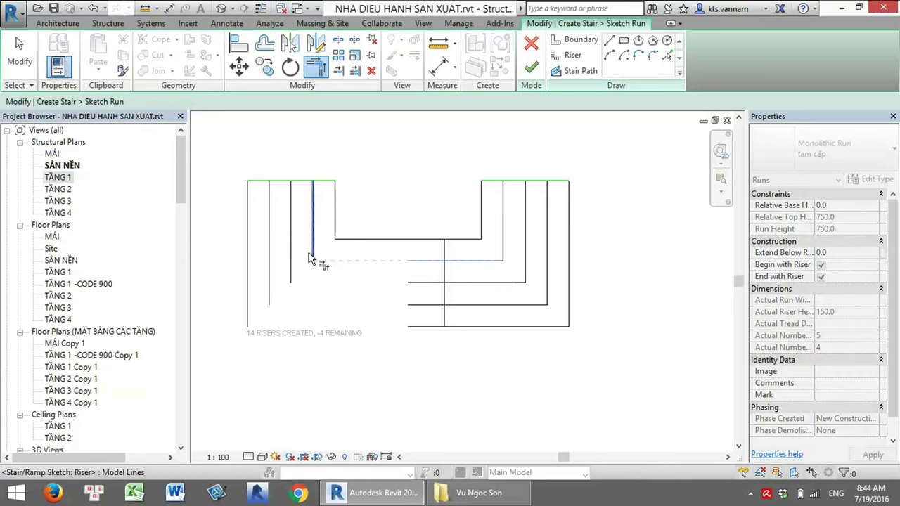
pyautogui.click(314, 258)
pyautogui.click(422, 282)
pyautogui.click(291, 276)
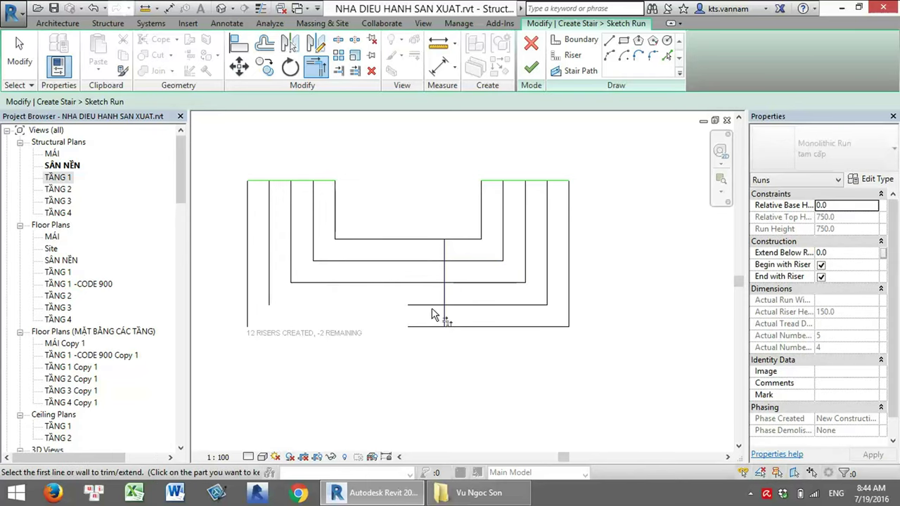
pyautogui.click(431, 307)
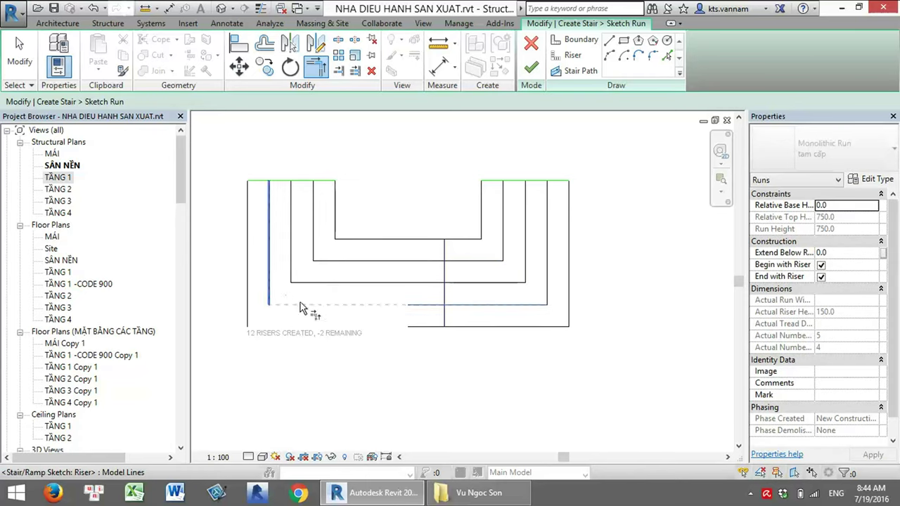
pyautogui.click(269, 299)
pyautogui.click(426, 327)
pyautogui.click(247, 305)
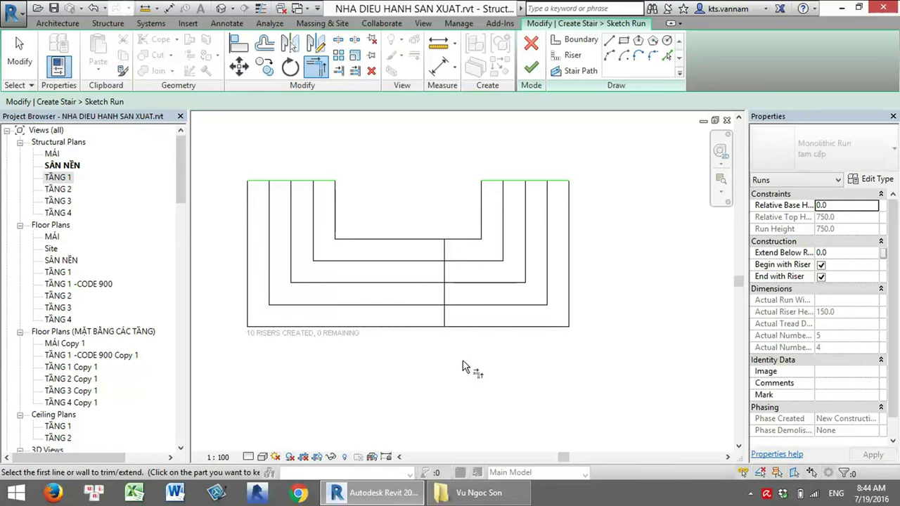
pyautogui.press('Escape')
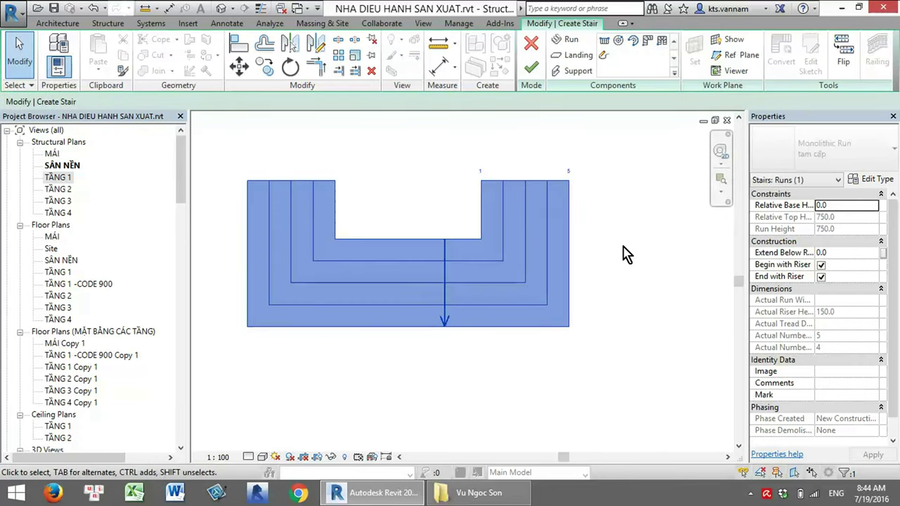
# Finish the stair and orbit the 3D view to an overview of it
pyautogui.click(532, 70)
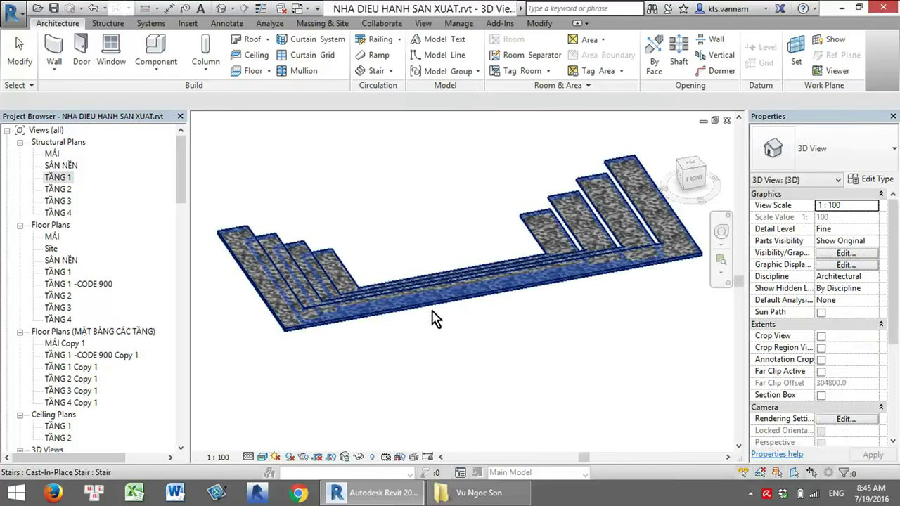
pyautogui.click(431, 311)
pyautogui.moveTo(388, 361)
pyautogui.keyDown('shift'); pyautogui.mouseDown(button='middle')
pyautogui.moveTo(492, 281)
pyautogui.moveTo(584, 258)
pyautogui.moveTo(598, 325)
pyautogui.moveTo(461, 357)
pyautogui.mouseUp(button='middle'); pyautogui.keyUp('shift')
pyautogui.moveTo(502, 321)
pyautogui.keyDown('shift'); pyautogui.mouseDown(button='middle')
pyautogui.moveTo(518, 271)
pyautogui.moveTo(556, 279)
pyautogui.moveTo(527, 284)
pyautogui.moveTo(510, 312)
pyautogui.moveTo(321, 225)
pyautogui.moveTo(518, 308)
pyautogui.moveTo(400, 364)
pyautogui.moveTo(528, 300)
pyautogui.moveTo(483, 287)
pyautogui.mouseUp(button='middle'); pyautogui.keyUp('shift')
# View the stair from a lower angle and double-click it to reopen stair editing
pyautogui.click(539, 255)
pyautogui.keyDown('shift'); pyautogui.moveTo(457, 328); pyautogui.dragTo(468, 337, button='middle'); pyautogui.keyUp('shift')
pyautogui.scroll(2, 461, 338)
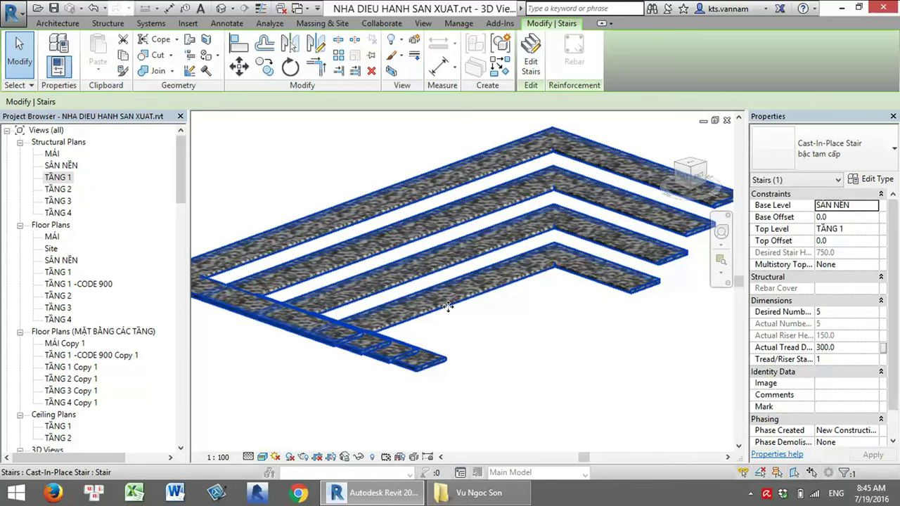
pyautogui.doubleClick(436, 318)
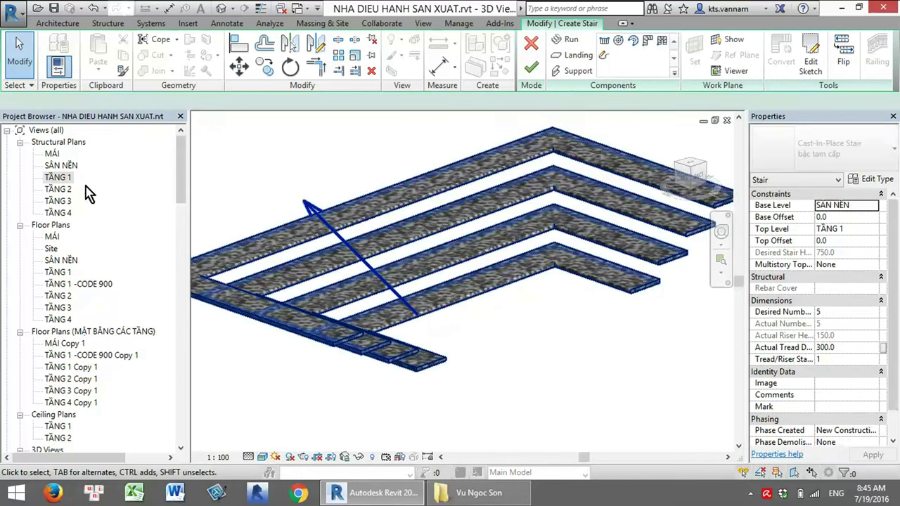
# In the TẦNG 1 plan, drag the run's stair path line to 1200 from the left edge
pyautogui.doubleClick(57, 178)
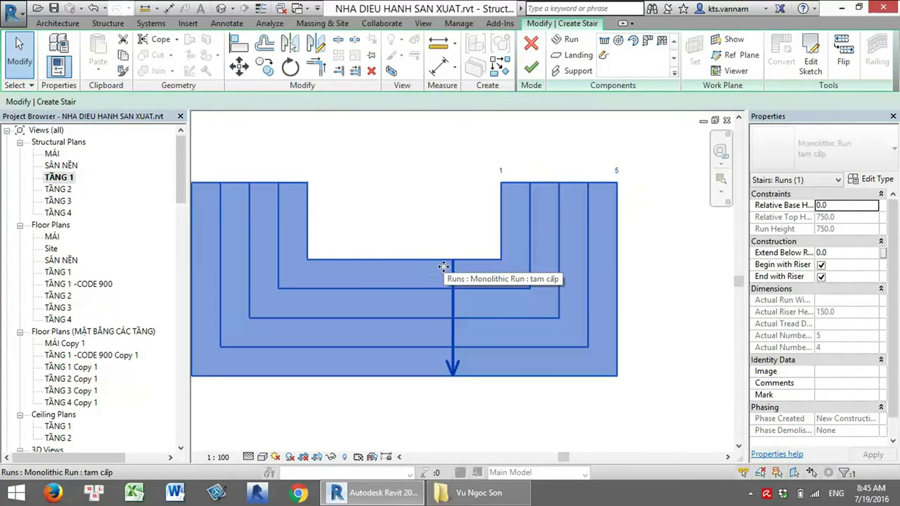
pyautogui.doubleClick(427, 267)
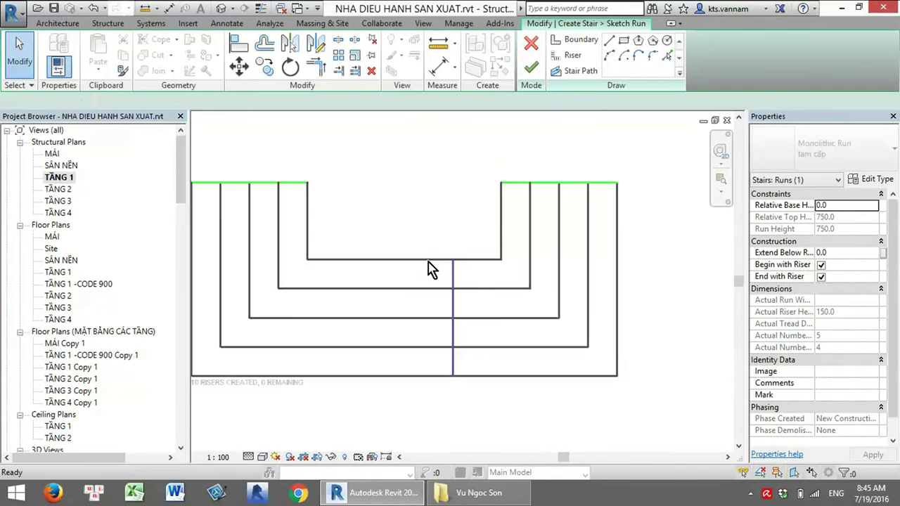
pyautogui.scroll(-2, 430, 267)
pyautogui.scroll(2, 441, 299)
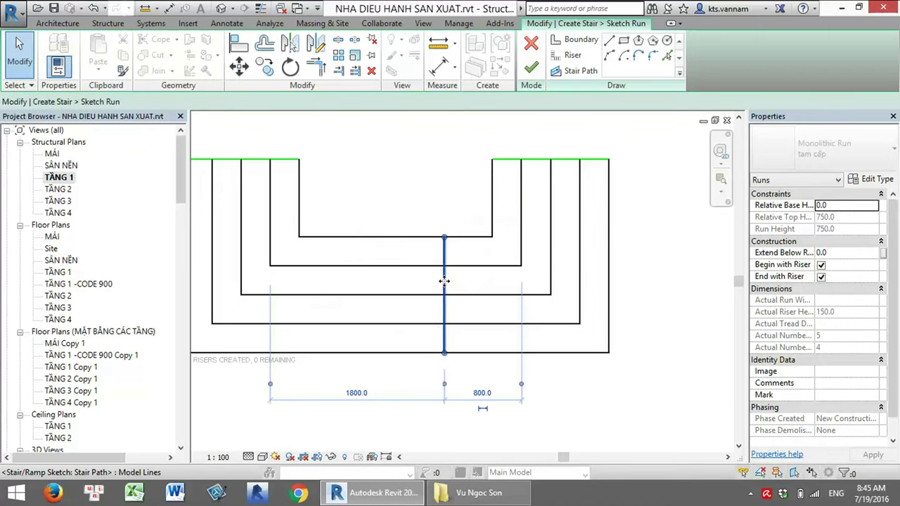
pyautogui.click(442, 283)
pyautogui.moveTo(442, 283); pyautogui.dragTo(389, 285)
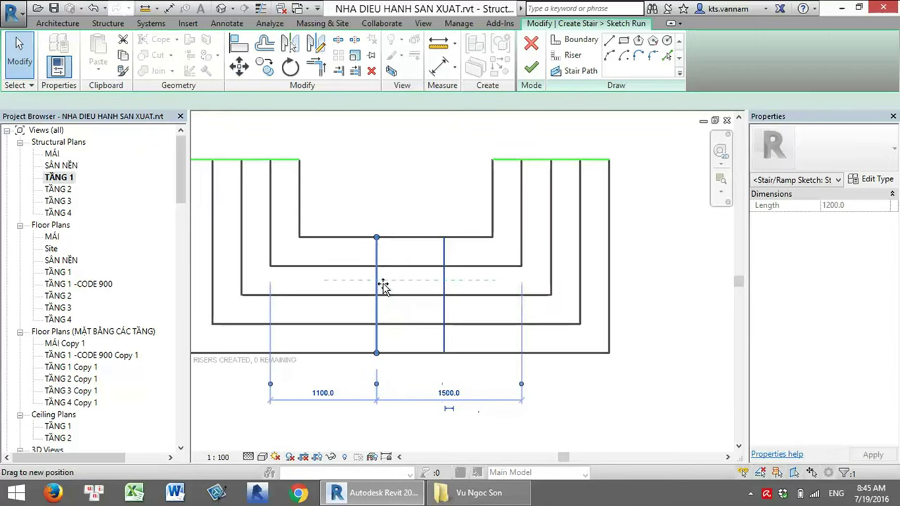
# Finish the run sketch, then finish the stair edit
pyautogui.click(530, 67)
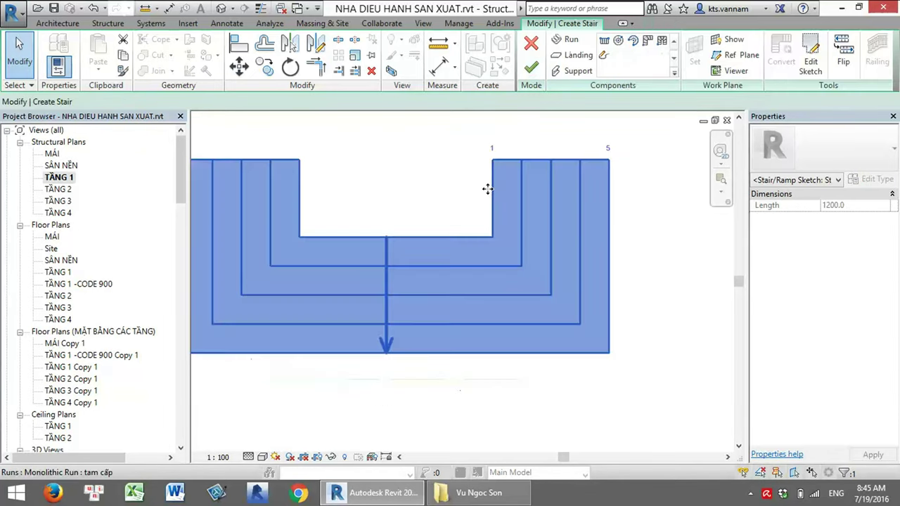
pyautogui.scroll(-3, 428, 282)
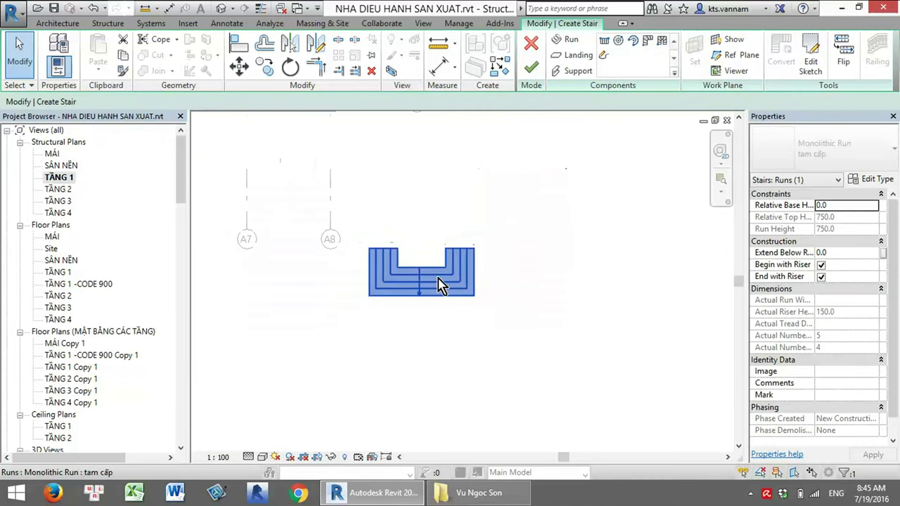
pyautogui.press('Escape')
pyautogui.click(530, 67)
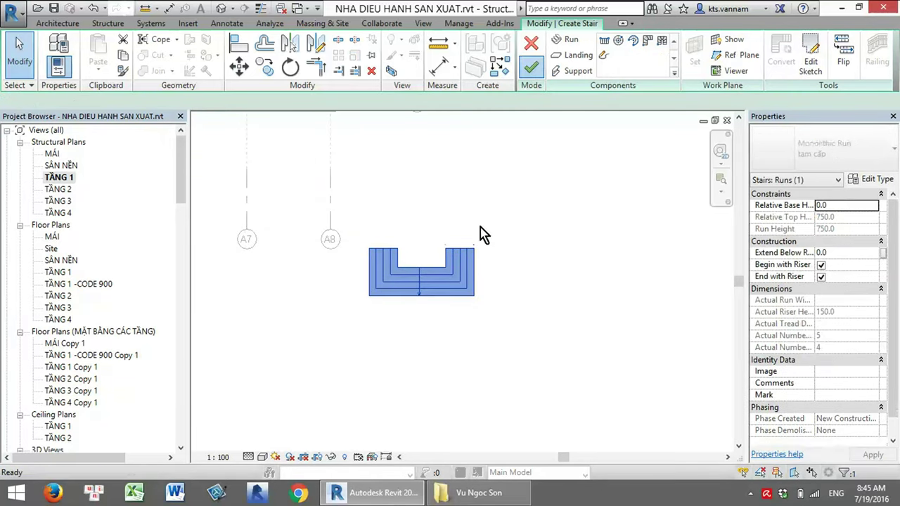
# Flip the stair's up/down direction with its arrow
pyautogui.click(426, 288)
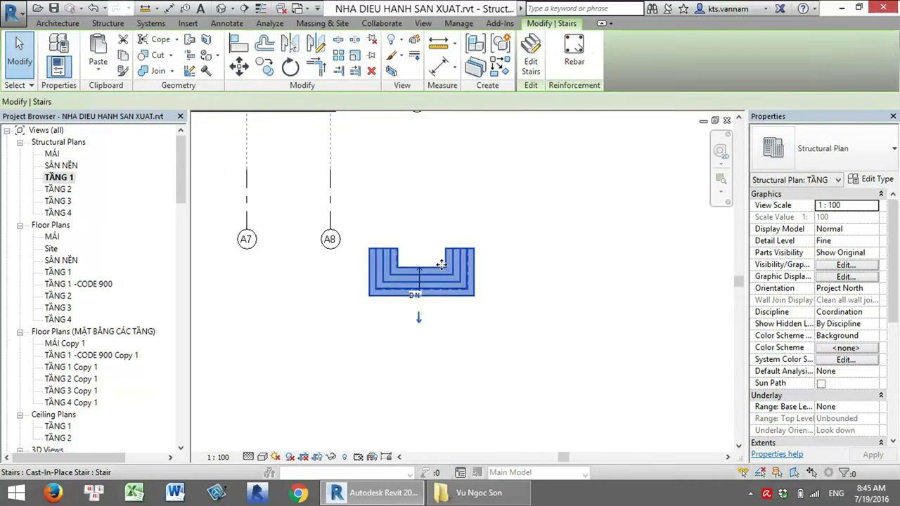
pyautogui.click(419, 320)
pyautogui.click(443, 341)
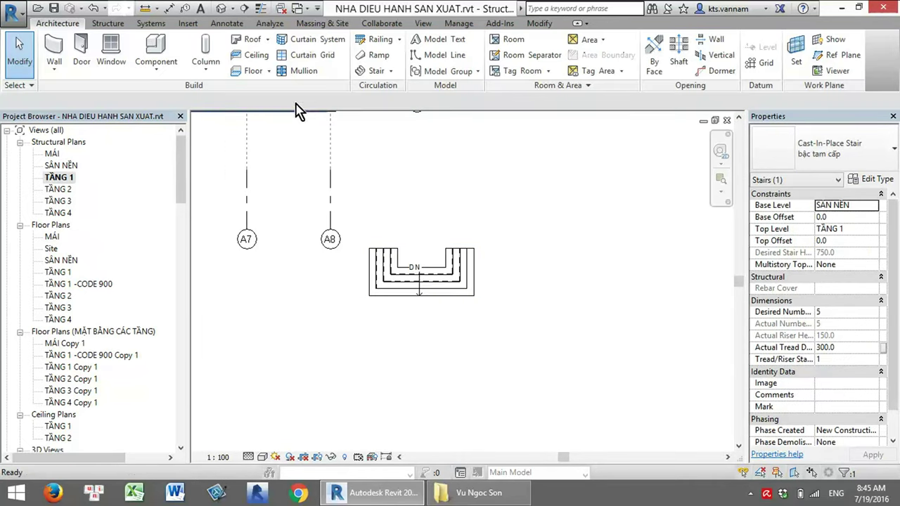
# Check the flipped stair in the default 3D view and open its type properties
pyautogui.click(223, 10)
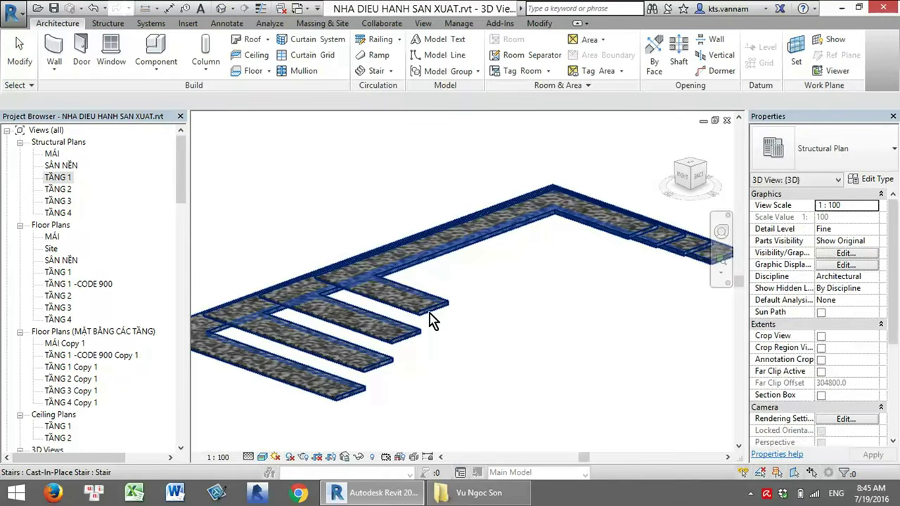
pyautogui.click(421, 310)
pyautogui.moveTo(421, 310)
pyautogui.keyDown('shift'); pyautogui.mouseDown(button='middle')
pyautogui.moveTo(583, 322)
pyautogui.moveTo(484, 340)
pyautogui.mouseUp(button='middle'); pyautogui.keyUp('shift')
pyautogui.keyDown('shift'); pyautogui.moveTo(405, 316); pyautogui.dragTo(538, 281, button='middle'); pyautogui.keyUp('shift')
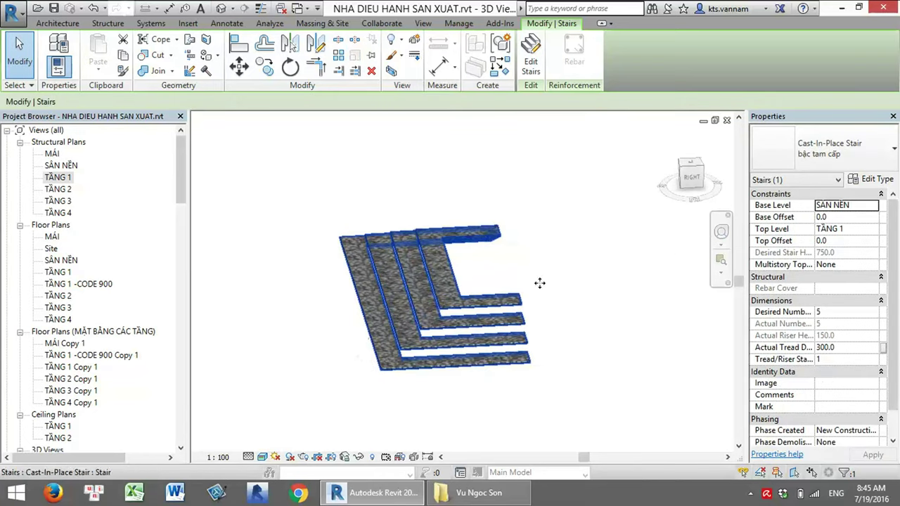
pyautogui.click(870, 179)
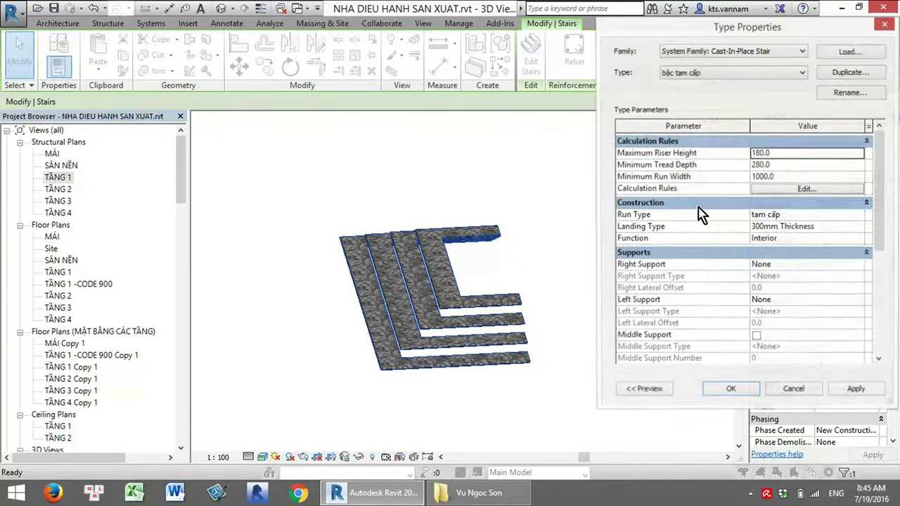
# In the tam cấp run type, try a smooth underside and apply it
pyautogui.click(863, 215)
pyautogui.click(861, 215)
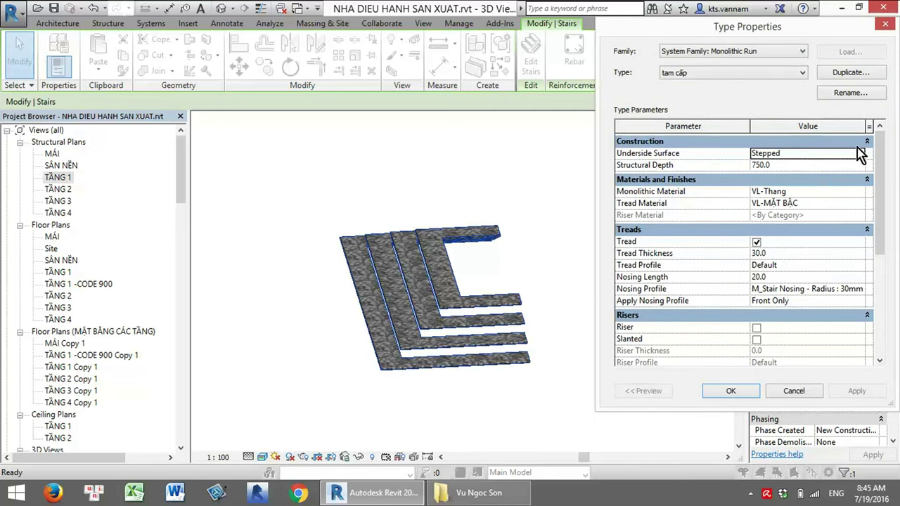
pyautogui.click(844, 169)
pyautogui.click(863, 155)
pyautogui.click(859, 154)
pyautogui.click(808, 176)
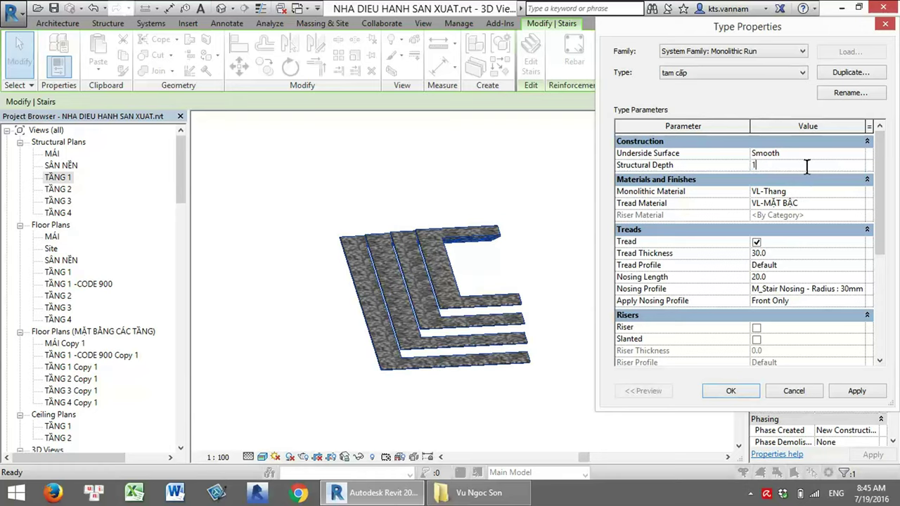
pyautogui.click(870, 392)
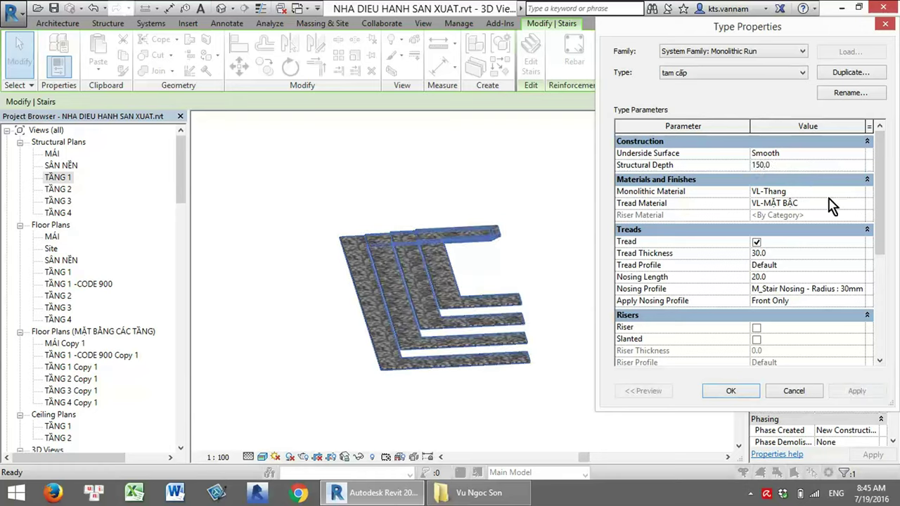
# Turn on 15-thick risers, restore the Stepped underside, apply and accept
pyautogui.click(756, 328)
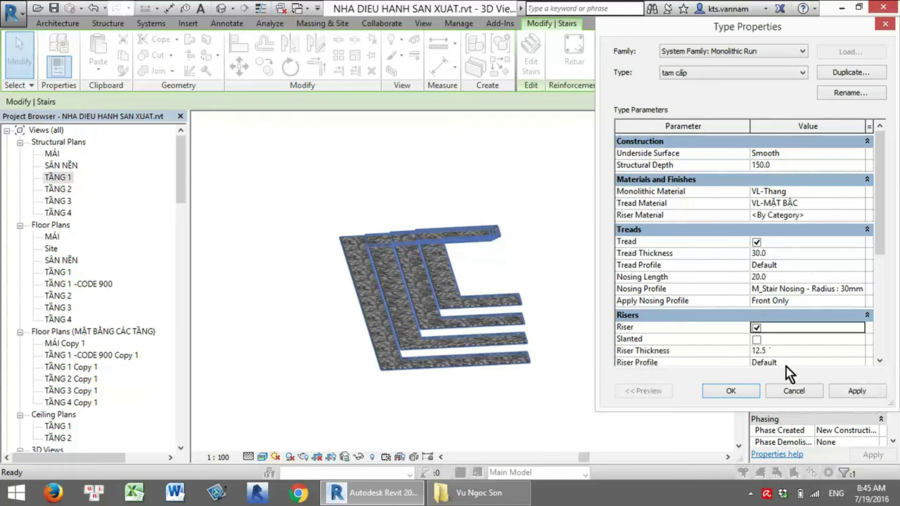
pyautogui.click(862, 392)
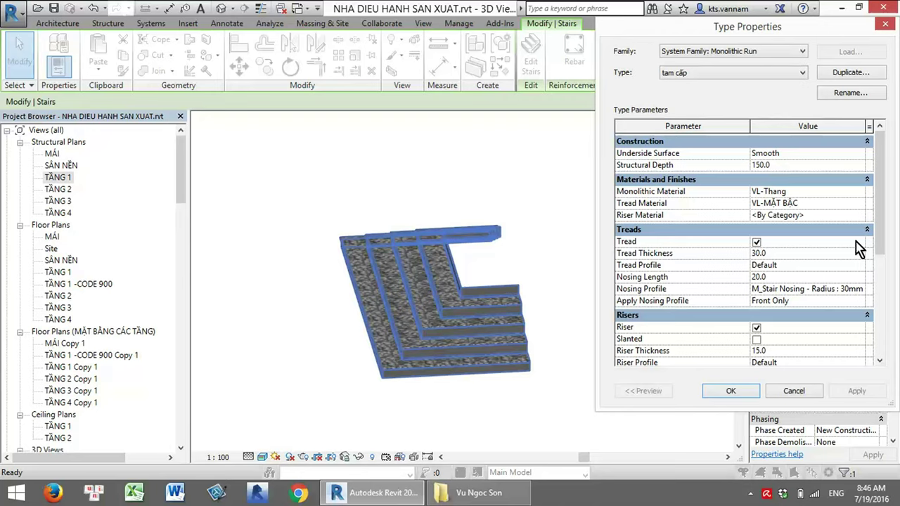
pyautogui.click(859, 152)
pyautogui.click(780, 168)
pyautogui.write('750')
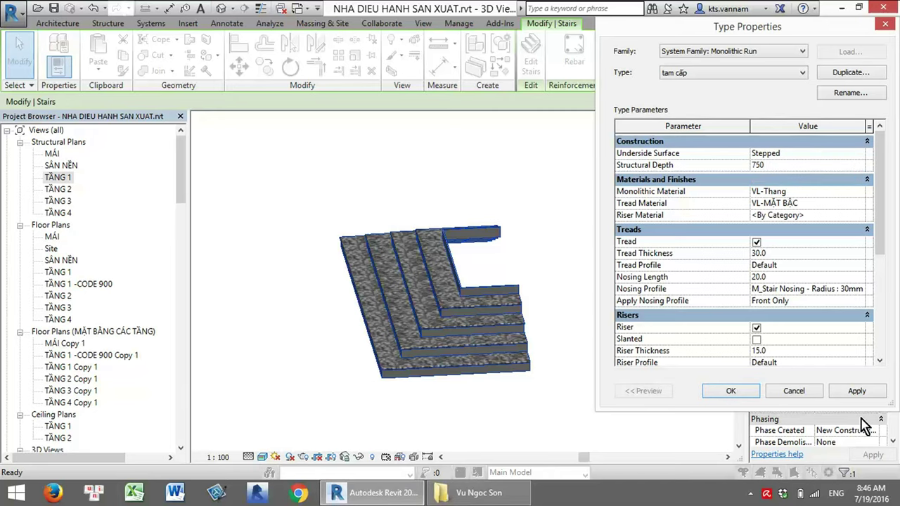
pyautogui.click(858, 391)
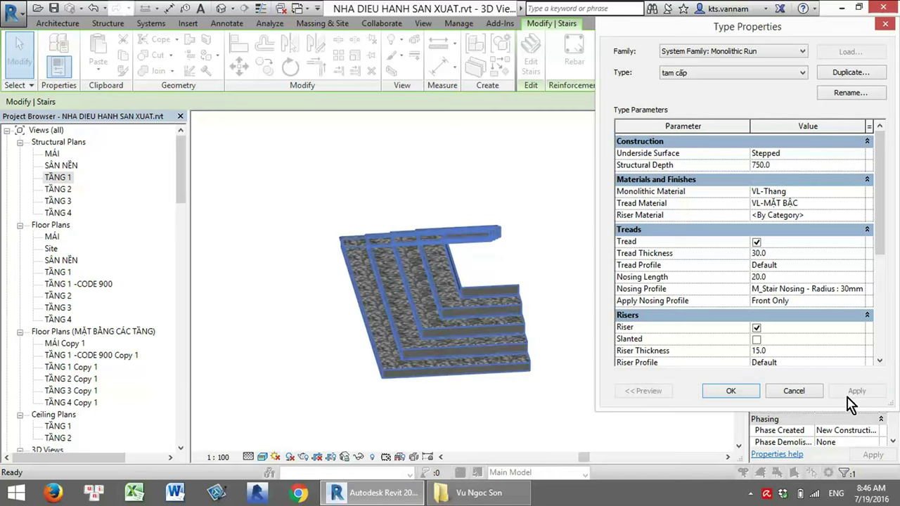
pyautogui.click(731, 392)
# Close the type dialog, orbit and zoom around the risered stair in 3D, and select it
pyautogui.press('Return')
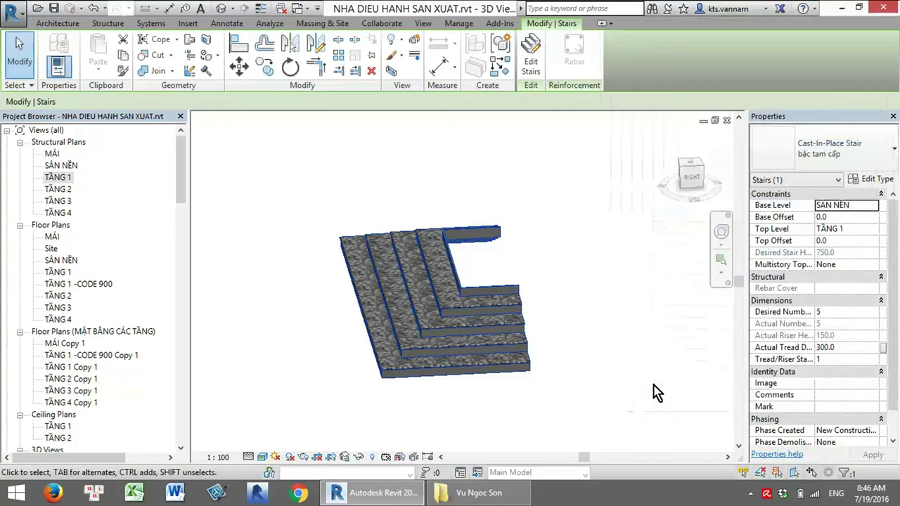
pyautogui.moveTo(617, 379)
pyautogui.keyDown('shift'); pyautogui.mouseDown(button='middle')
pyautogui.moveTo(480, 318)
pyautogui.moveTo(451, 276)
pyautogui.moveTo(512, 346)
pyautogui.moveTo(450, 358)
pyautogui.mouseUp(button='middle'); pyautogui.keyUp('shift')
pyautogui.scroll(5, 450, 358)
pyautogui.scroll(2, 427, 364)
pyautogui.scroll(-2, 394, 355)
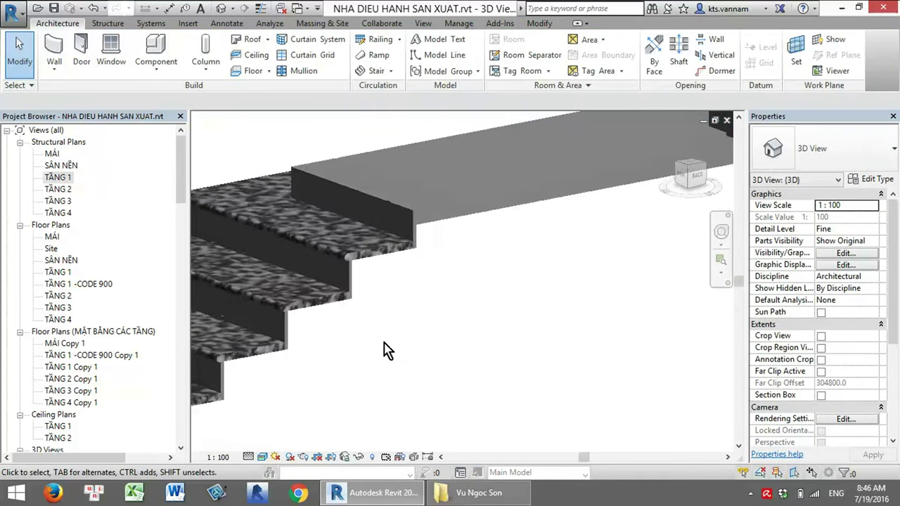
pyautogui.scroll(-2, 386, 351)
pyautogui.scroll(-1, 421, 355)
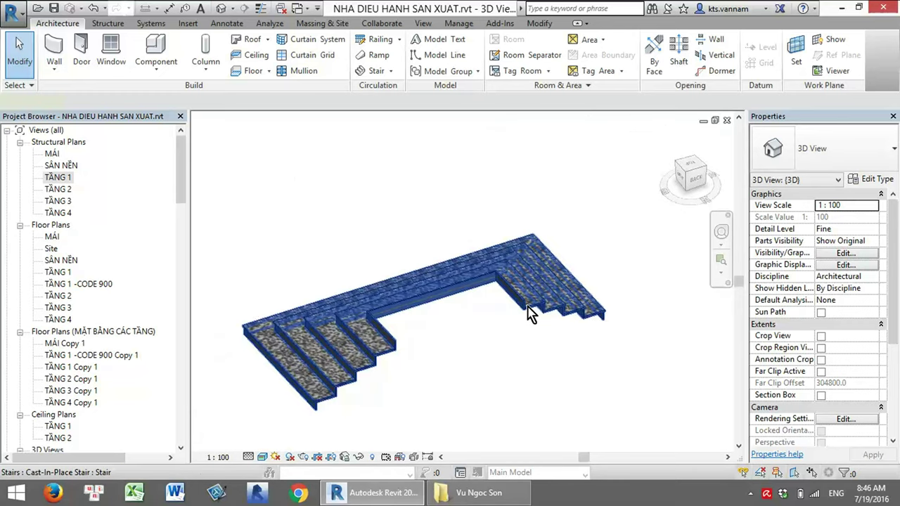
pyautogui.click(528, 315)
# Keep the Cast-In-Place Stair family and set the tam cấp run's nosing length to 30
pyautogui.click(869, 181)
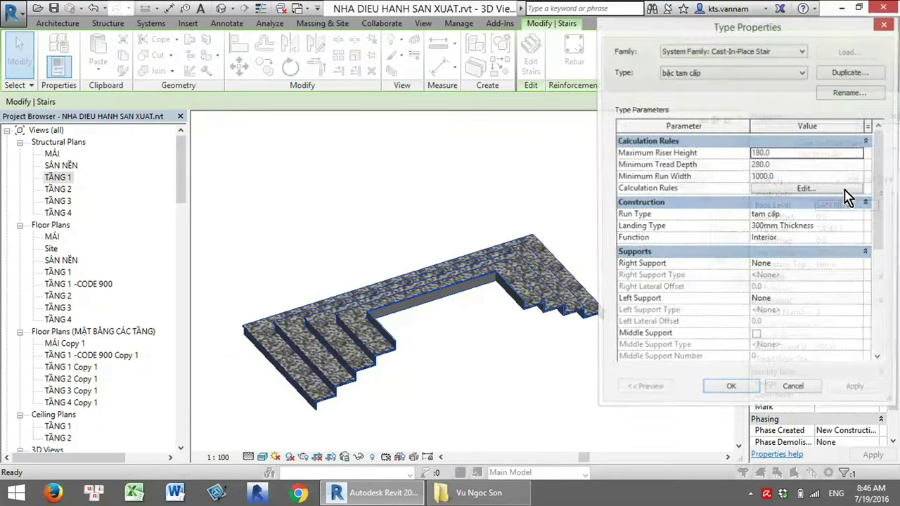
pyautogui.click(800, 53)
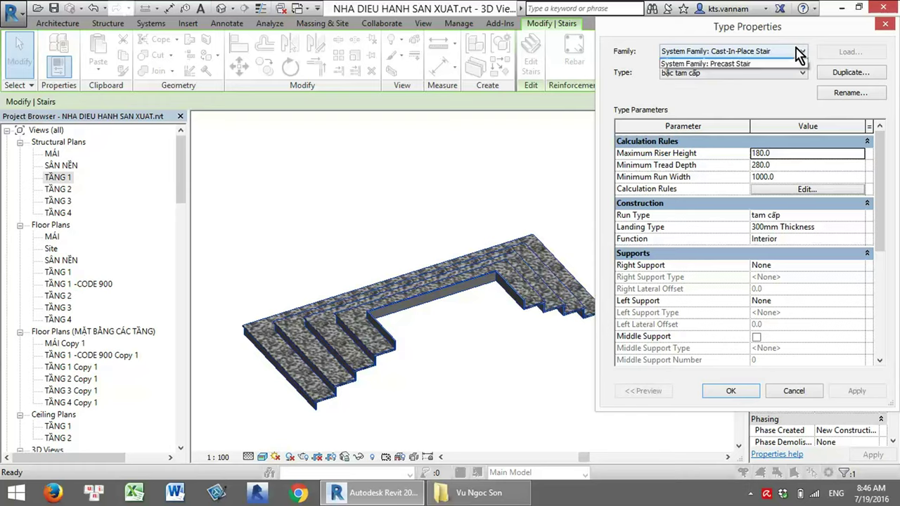
pyautogui.click(799, 55)
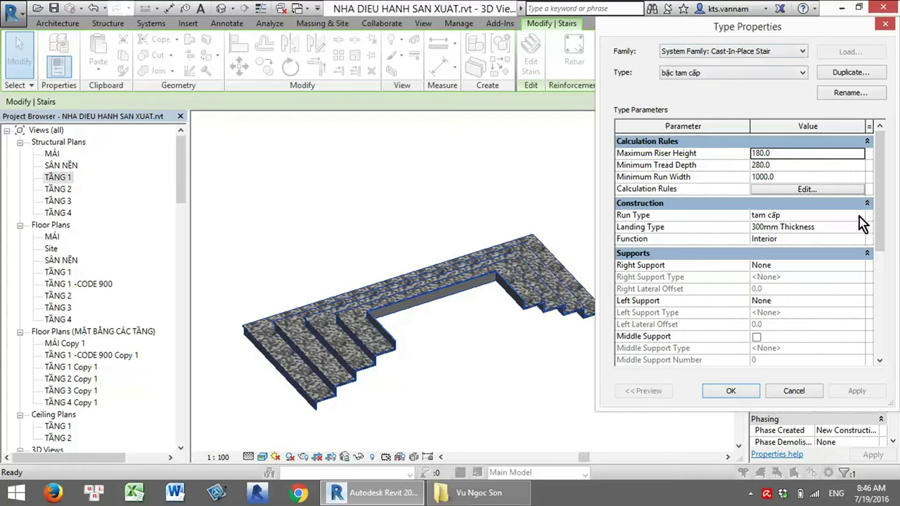
pyautogui.click(862, 218)
pyautogui.click(859, 215)
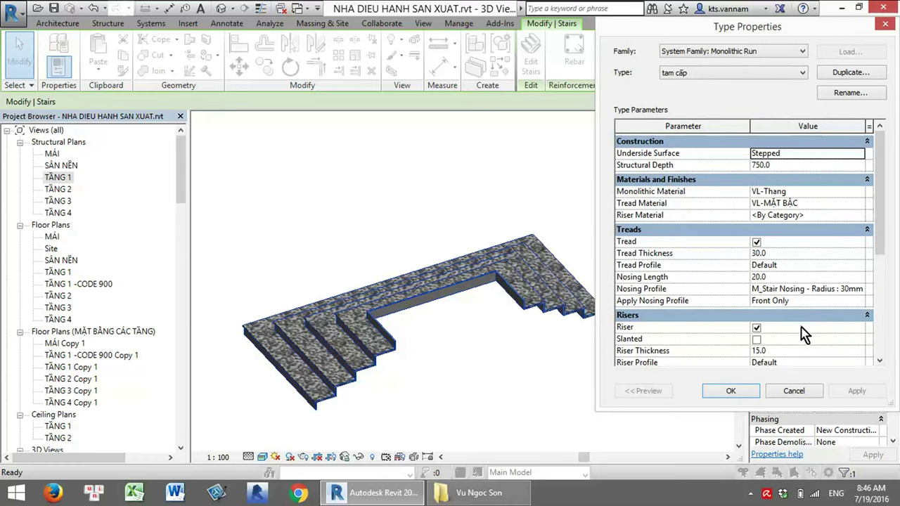
pyautogui.click(786, 254)
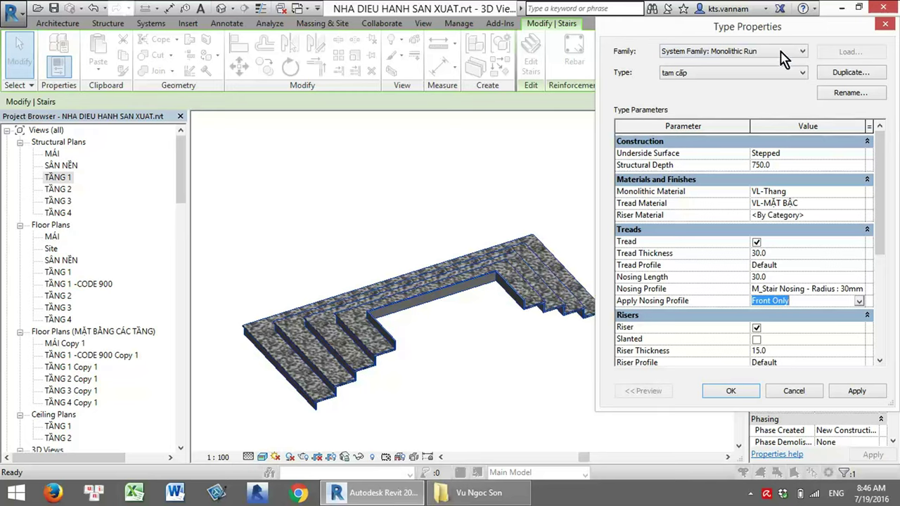
# Try a 450 structural depth, then keep 750 and accept both type dialogs
pyautogui.moveTo(777, 28); pyautogui.dragTo(710, 25)
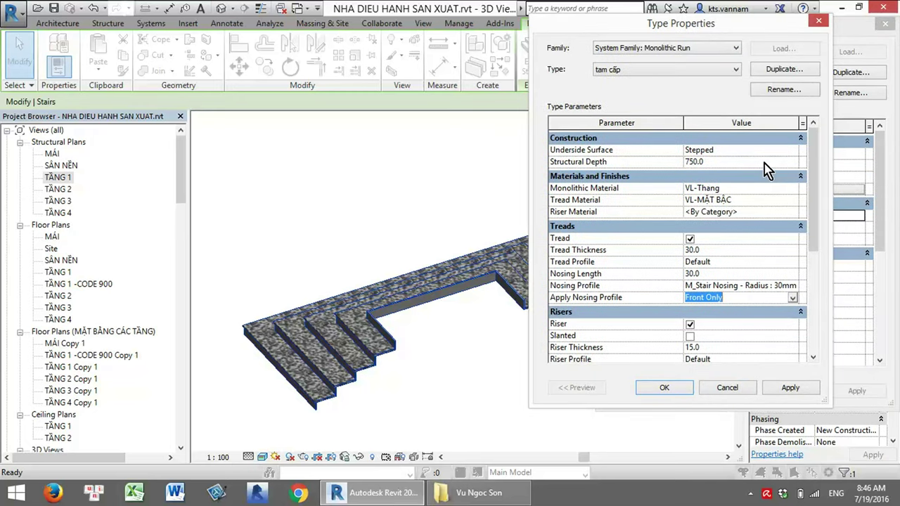
pyautogui.click(763, 162)
pyautogui.write('450')
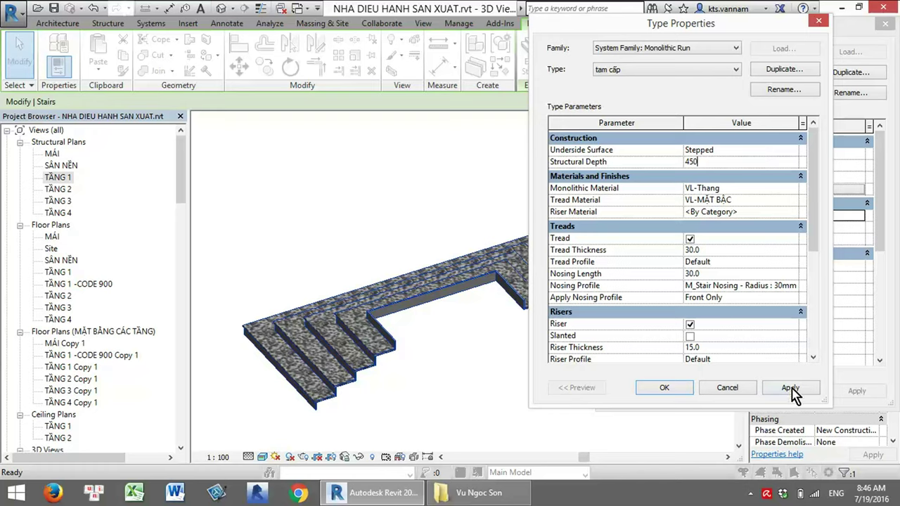
pyautogui.click(663, 389)
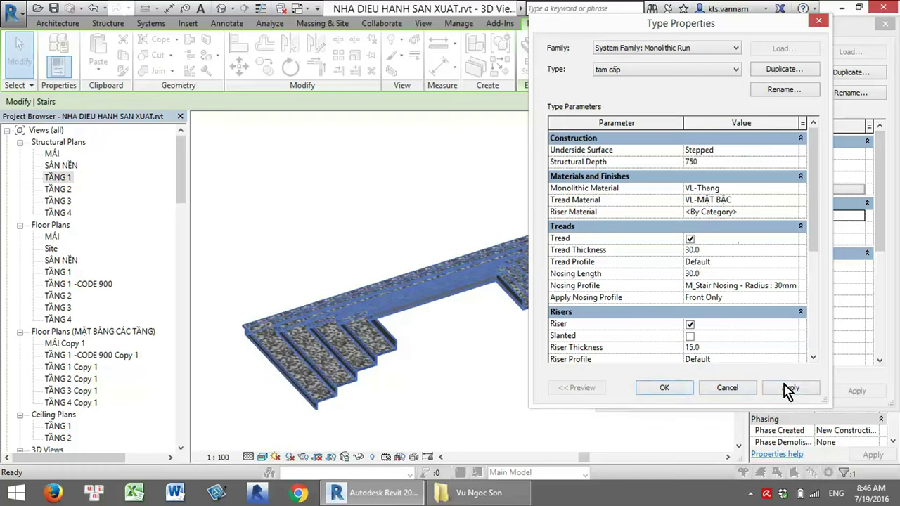
pyautogui.click(787, 391)
pyautogui.click(664, 388)
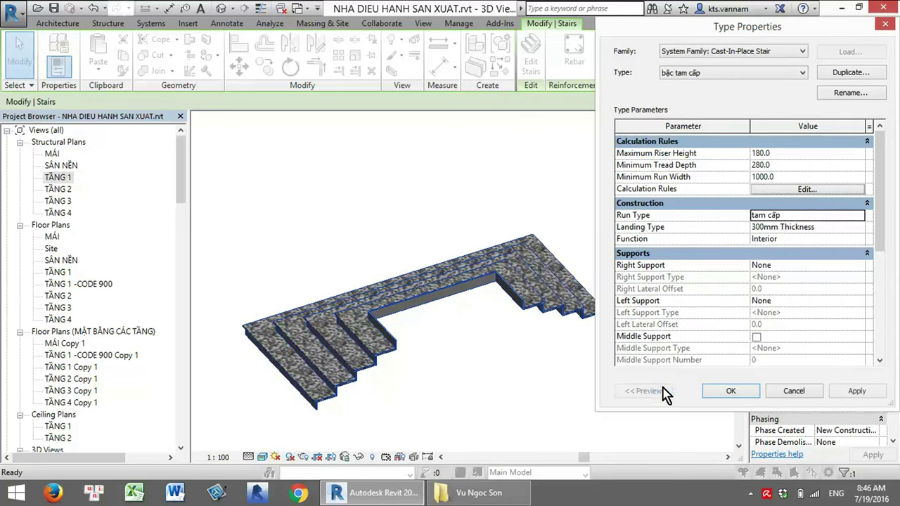
pyautogui.click(724, 392)
pyautogui.moveTo(538, 337)
pyautogui.keyDown('shift'); pyautogui.mouseDown(button='middle')
pyautogui.moveTo(534, 351)
pyautogui.moveTo(668, 358)
pyautogui.mouseUp(button='middle'); pyautogui.keyUp('shift')
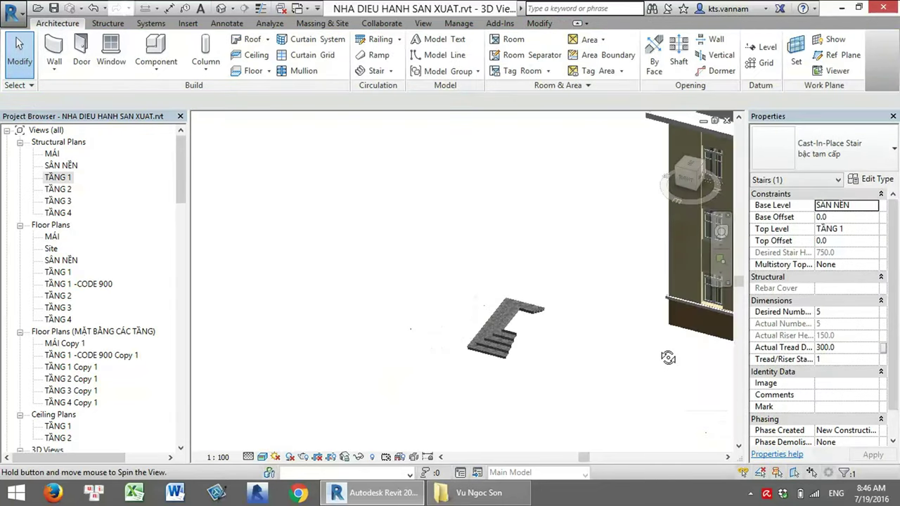
# Bring the entrance stair and building facade into view and clear the selection
pyautogui.scroll(3, 668, 358)
pyautogui.moveTo(738, 353)
pyautogui.mouseDown(button='middle')
pyautogui.moveTo(417, 241)
pyautogui.moveTo(368, 197)
pyautogui.moveTo(420, 186)
pyautogui.mouseUp(button='middle')
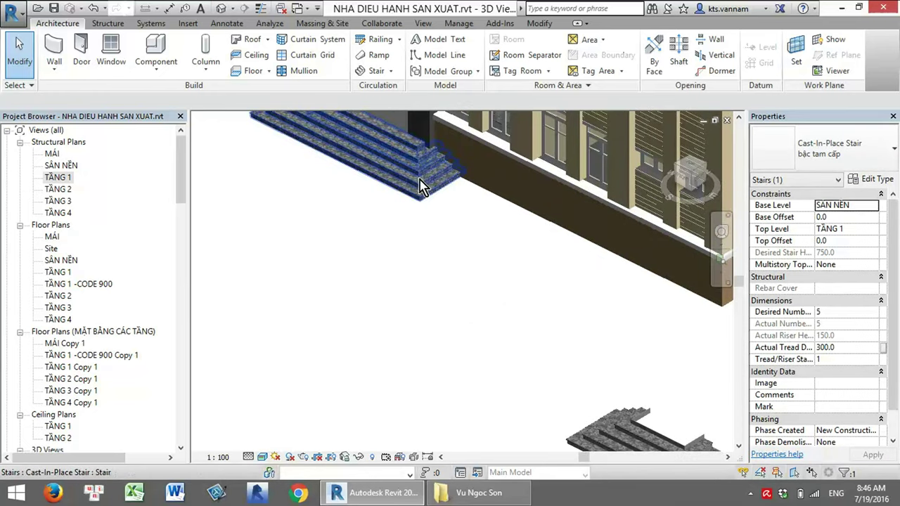
pyautogui.click(437, 245)
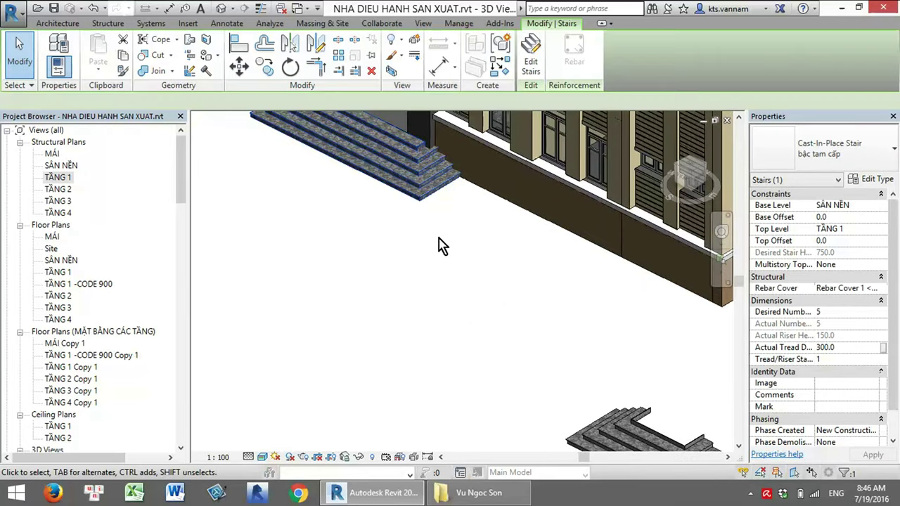
pyautogui.click(417, 200)
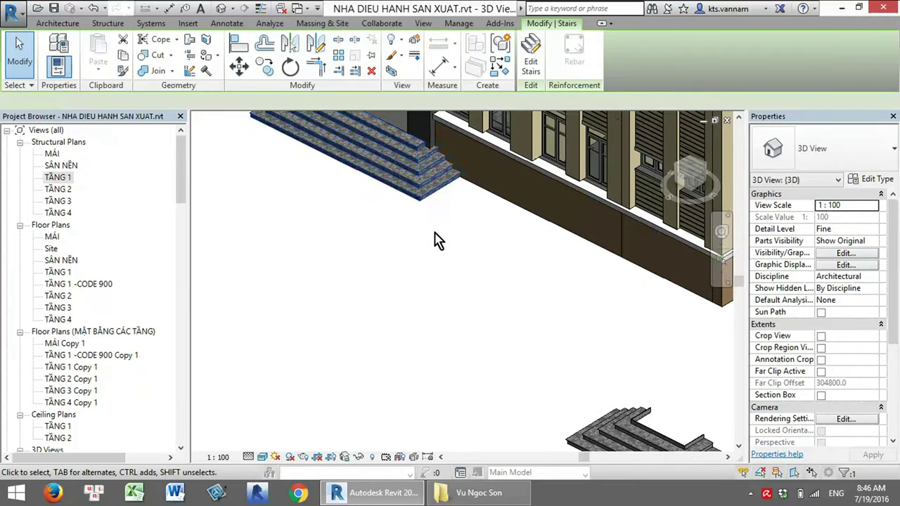
pyautogui.press('Escape')
# Use Match Type (MA) to copy the entrance stair's type onto the lower stair
pyautogui.press('m')
pyautogui.press('a')
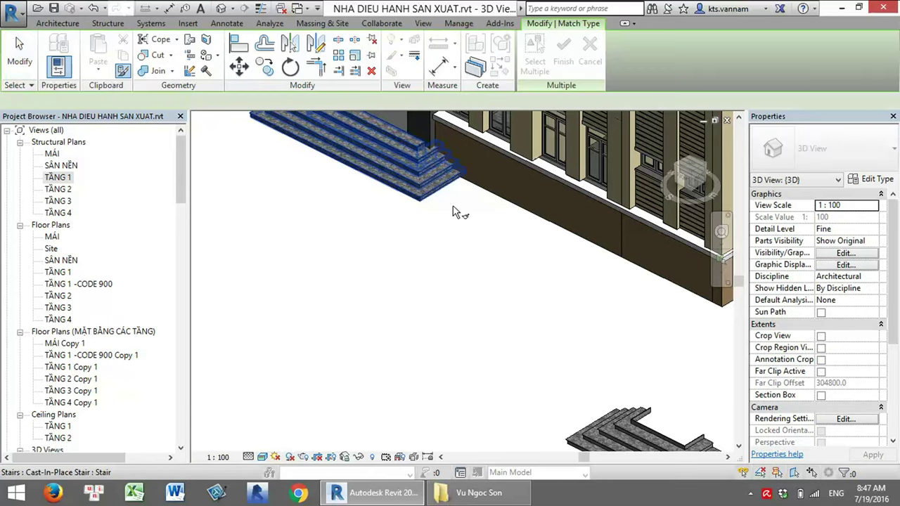
pyautogui.click(643, 425)
pyautogui.moveTo(623, 371); pyautogui.dragTo(556, 300, button='middle')
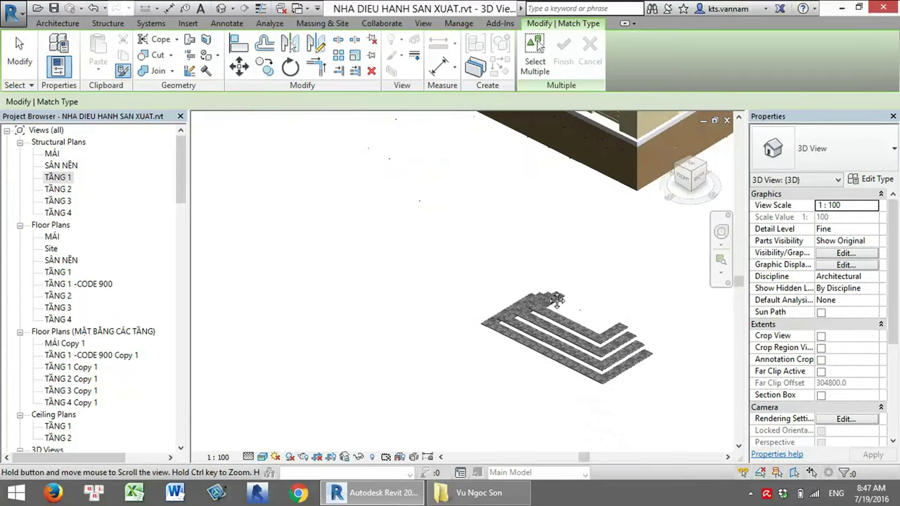
pyautogui.scroll(3, 556, 300)
pyautogui.scroll(3, 456, 197)
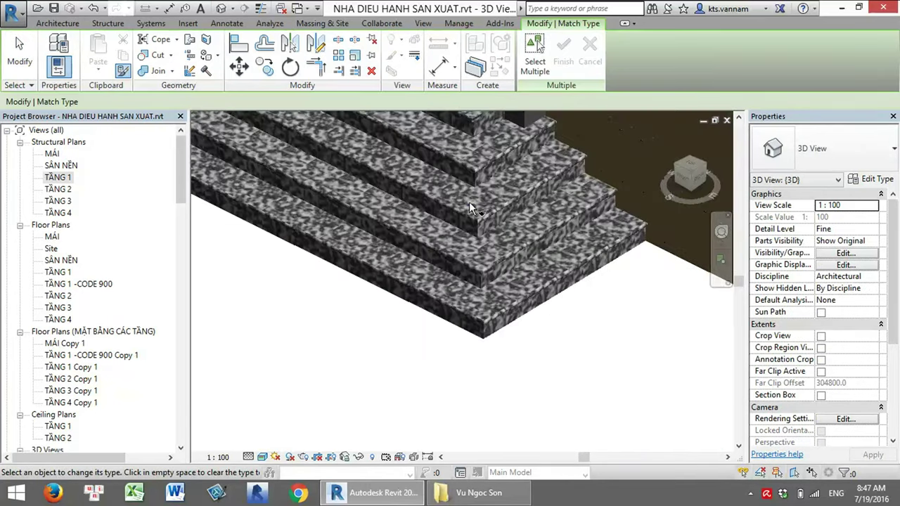
pyautogui.scroll(2, 492, 210)
pyautogui.click(492, 181)
pyautogui.press('Escape')
# Zoom out and select the entrance stair to confirm its tam cap type
pyautogui.scroll(-2, 490, 167)
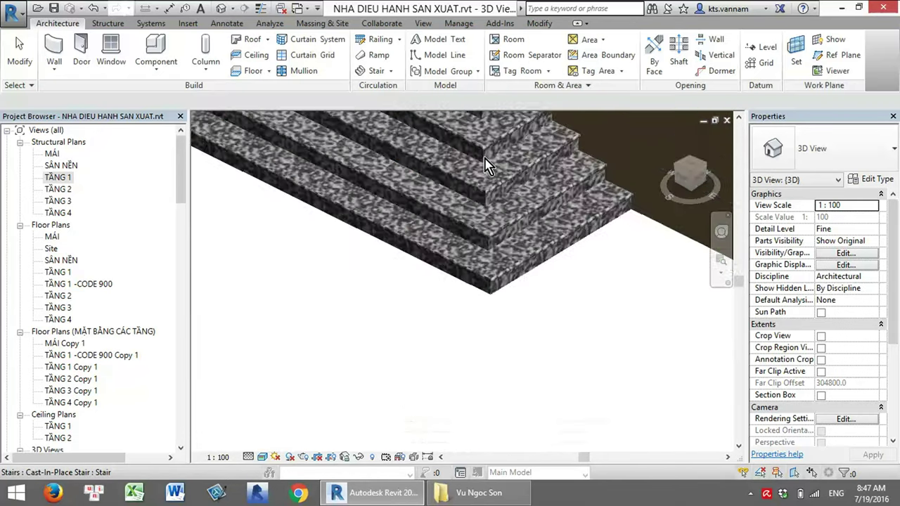
pyautogui.scroll(-3, 489, 167)
pyautogui.scroll(-2, 508, 255)
pyautogui.click(485, 202)
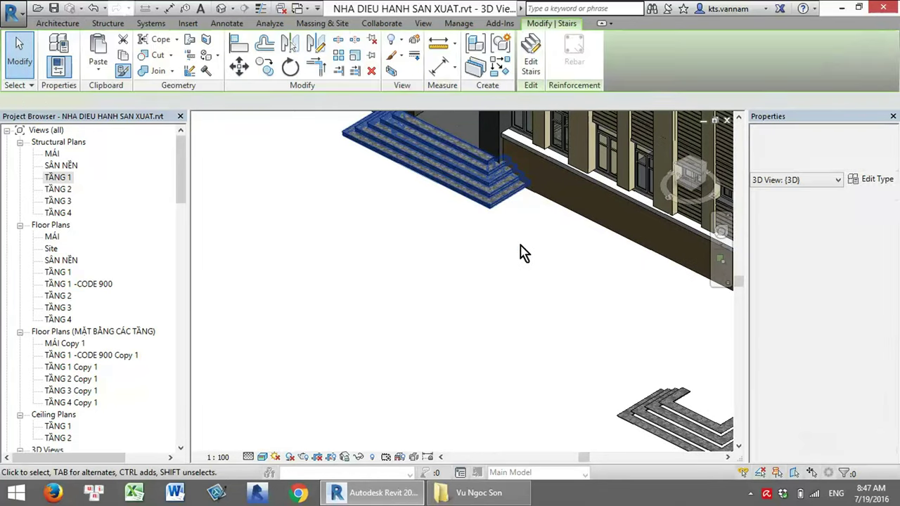
pyautogui.scroll(-2, 521, 253)
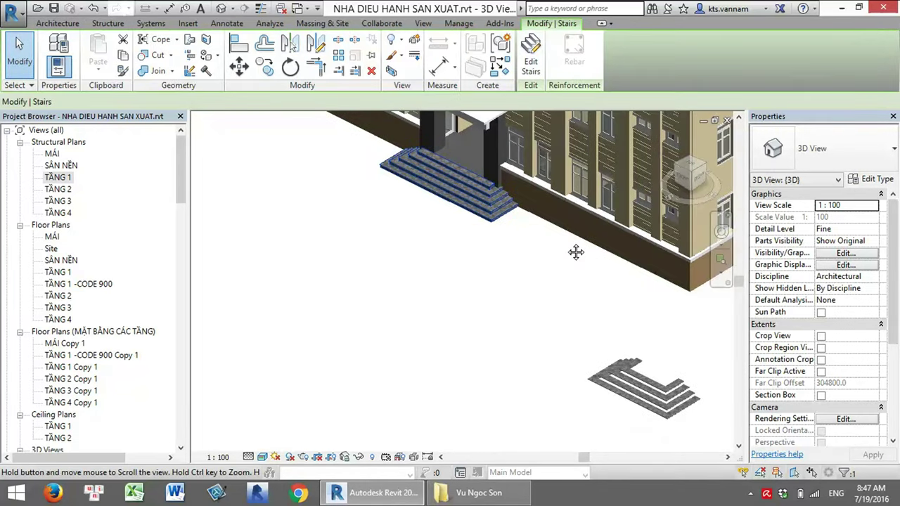
# Change the 150mm Depth run type's Structural Depth from 600 to 750 and close the dialogs
pyautogui.click(853, 180)
pyautogui.click(794, 213)
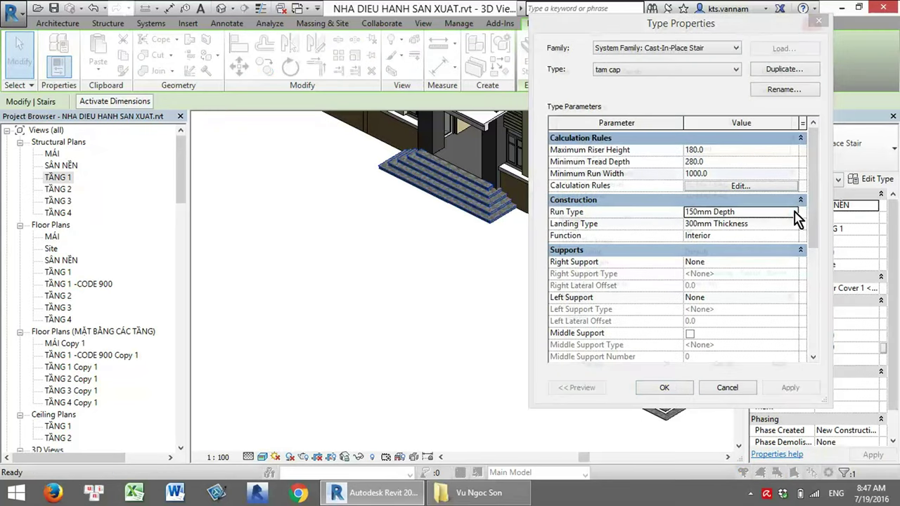
pyautogui.click(794, 212)
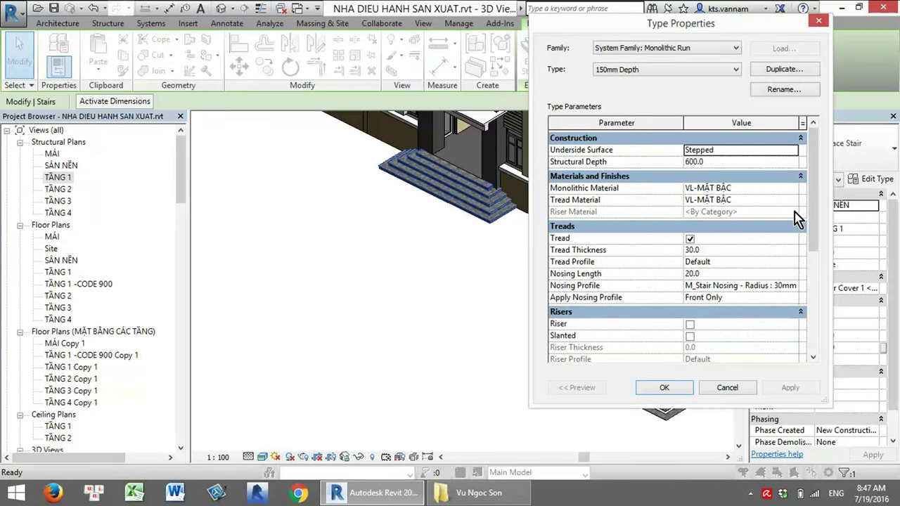
pyautogui.click(726, 162)
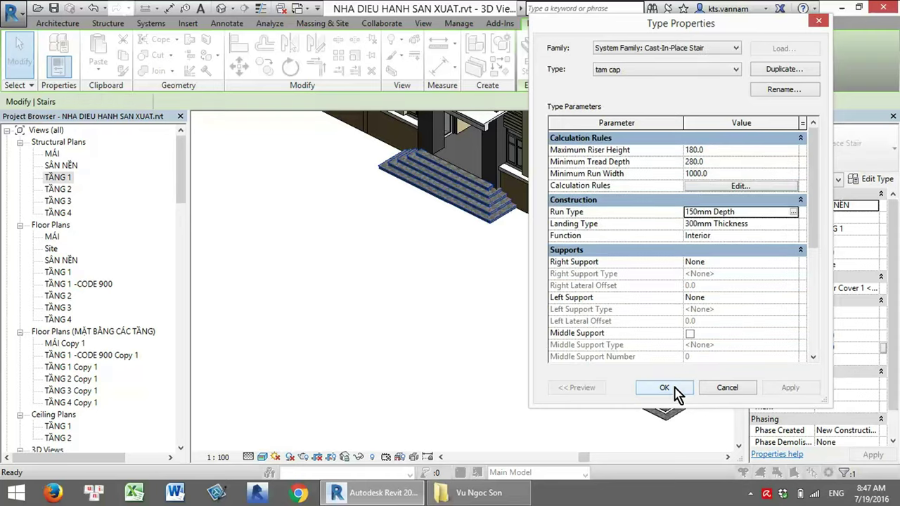
pyautogui.click(664, 387)
pyautogui.press('Escape')
# Zoom to fit the whole tam cap stair and select it
pyautogui.scroll(3, 647, 380)
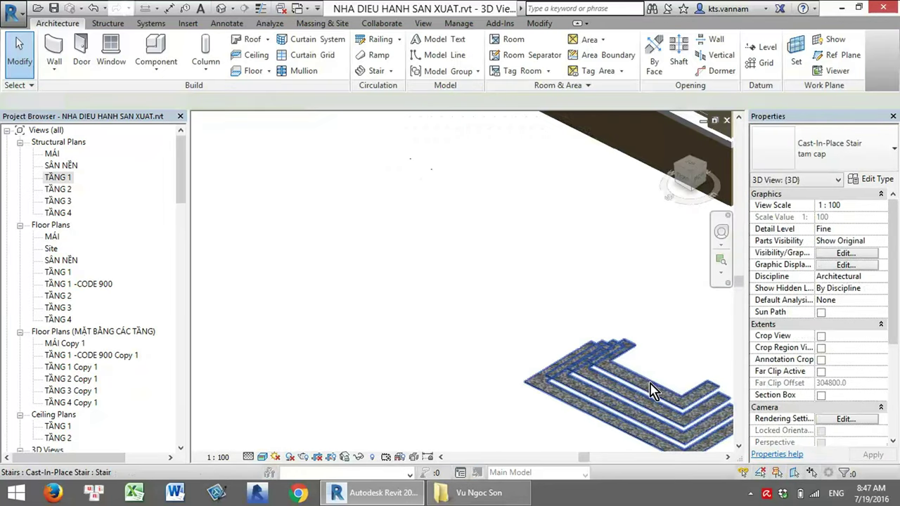
pyautogui.press('z')
pyautogui.press('f')
pyautogui.click(572, 341)
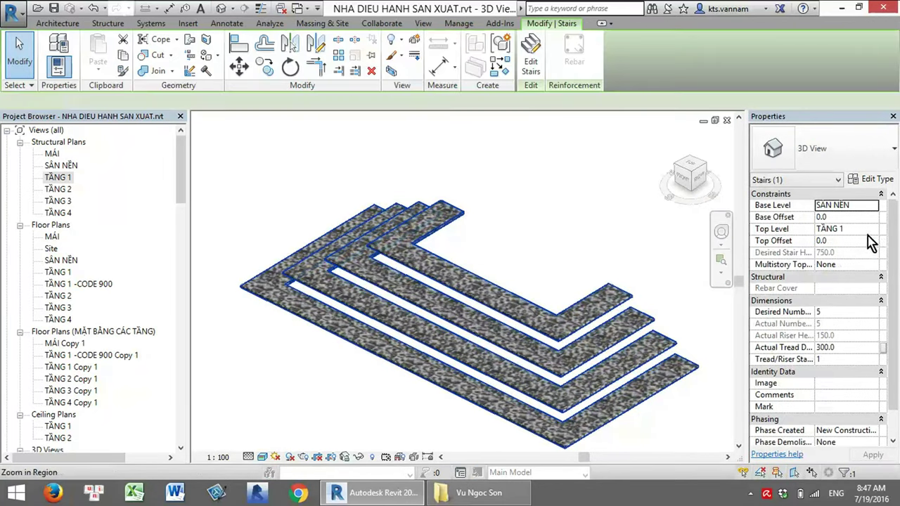
# Set the stair type's Run Type to 'tam cấp' so the steps get risers
pyautogui.click(872, 179)
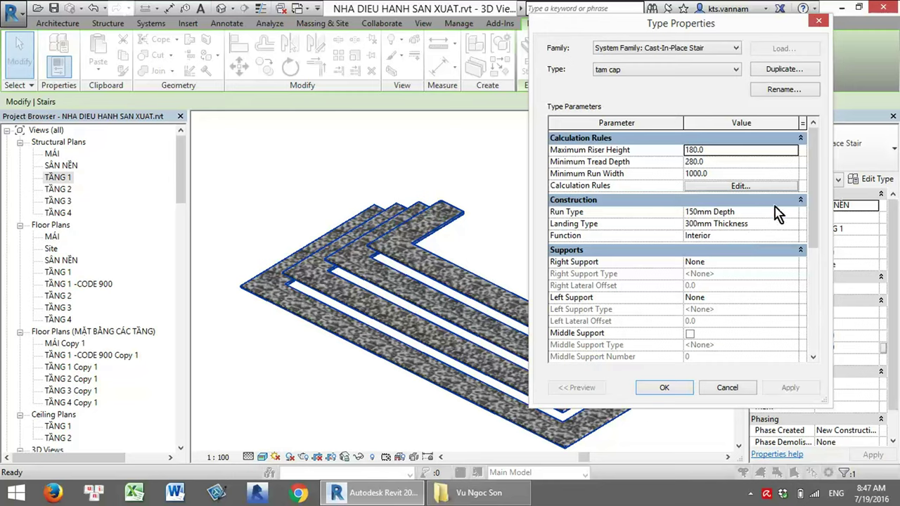
pyautogui.click(794, 211)
pyautogui.click(794, 212)
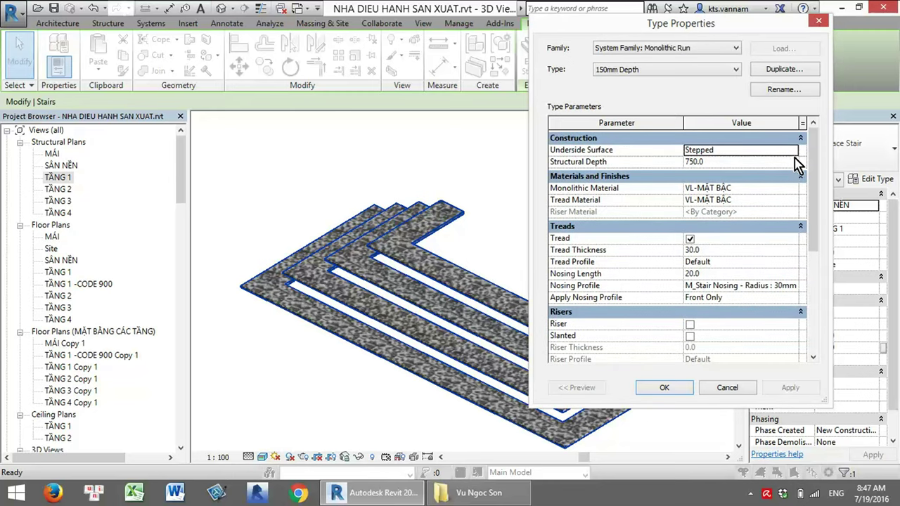
pyautogui.click(718, 69)
pyautogui.click(672, 121)
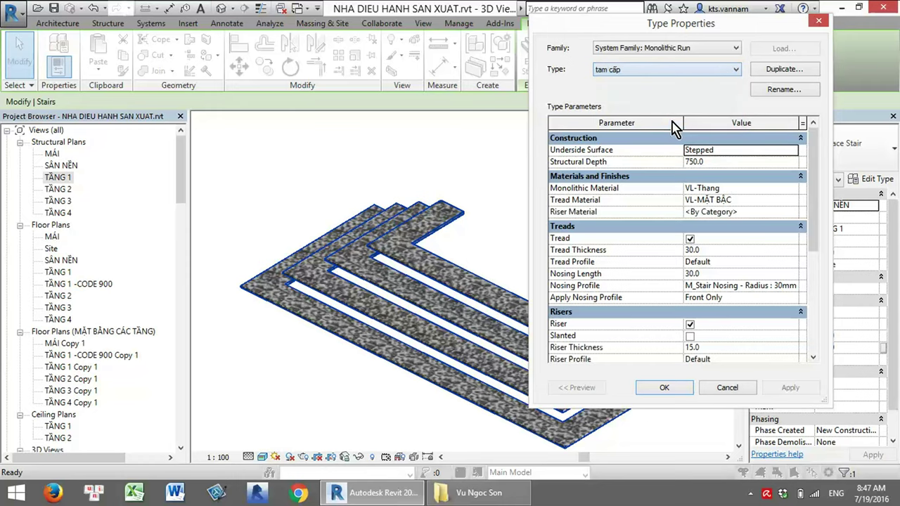
pyautogui.click(673, 394)
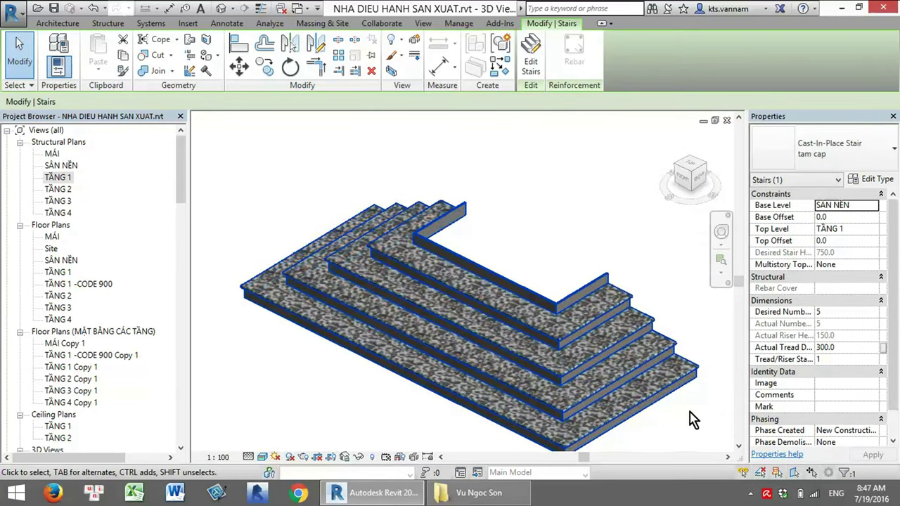
pyautogui.click(691, 417)
# Orbit to a raised oblique view to inspect the risered stair, then reselect it
pyautogui.keyDown('shift'); pyautogui.moveTo(593, 372); pyautogui.dragTo(628, 415, button='middle'); pyautogui.keyUp('shift')
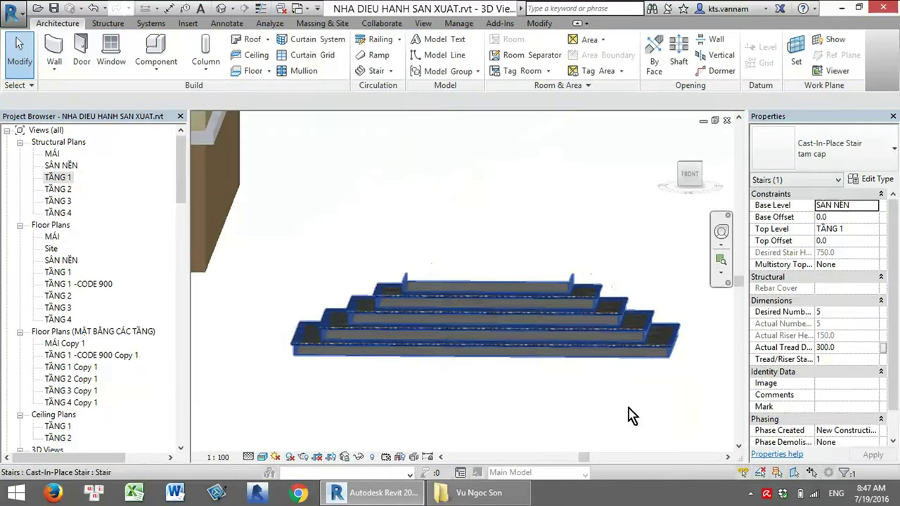
pyautogui.moveTo(573, 331)
pyautogui.keyDown('shift'); pyautogui.mouseDown(button='middle')
pyautogui.moveTo(539, 321)
pyautogui.moveTo(547, 331)
pyautogui.mouseUp(button='middle'); pyautogui.keyUp('shift')
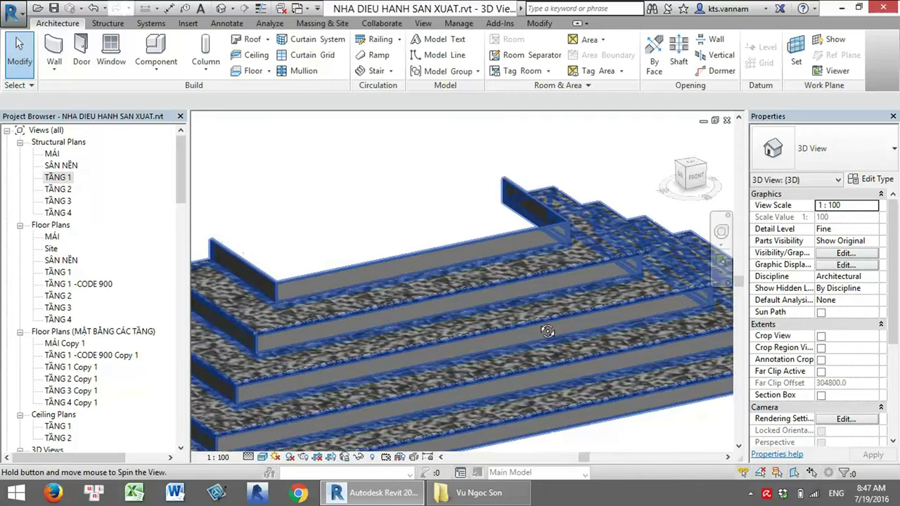
pyautogui.click(518, 284)
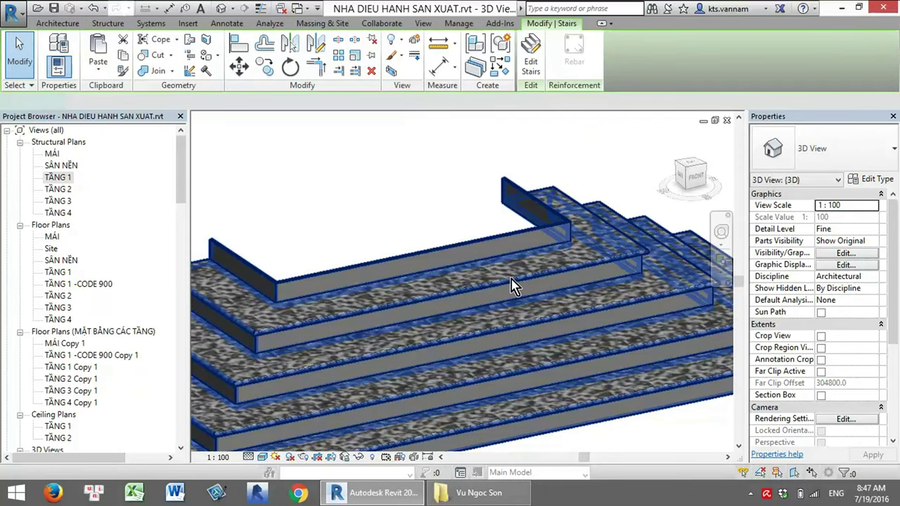
# Enter stair edit mode in plan and start adding a landing
pyautogui.doubleClick(513, 284)
pyautogui.doubleClick(52, 181)
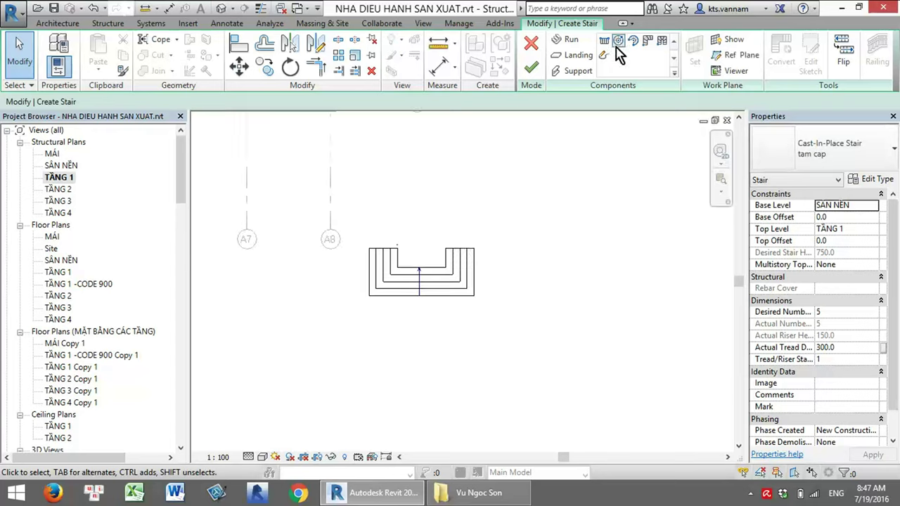
pyautogui.click(573, 55)
pyautogui.scroll(2, 418, 246)
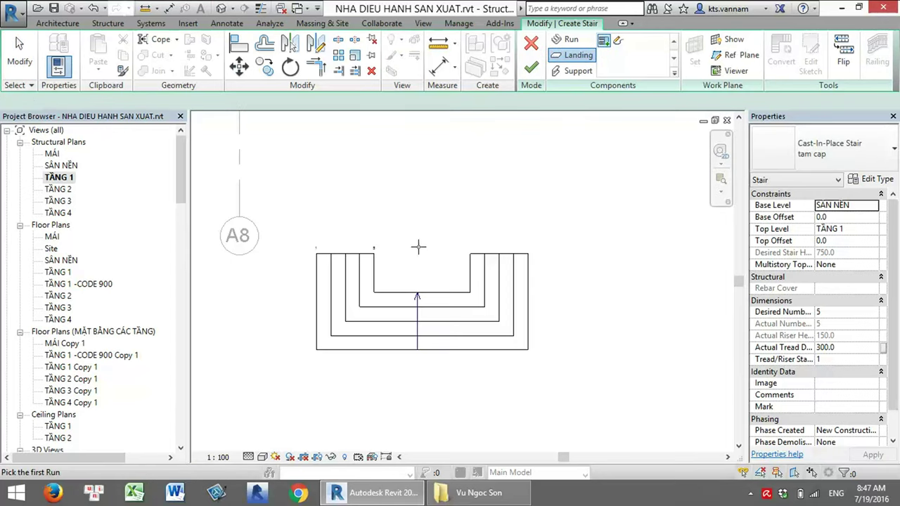
# Sketch a 2000 × 800 rectangular landing starting at the stair's top corner
pyautogui.click(617, 40)
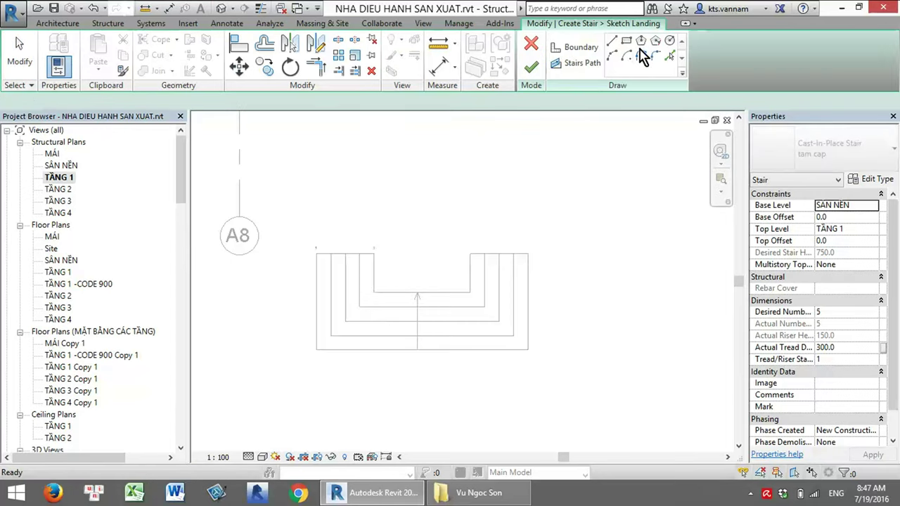
pyautogui.click(626, 40)
pyautogui.scroll(2, 366, 260)
pyautogui.click(344, 270)
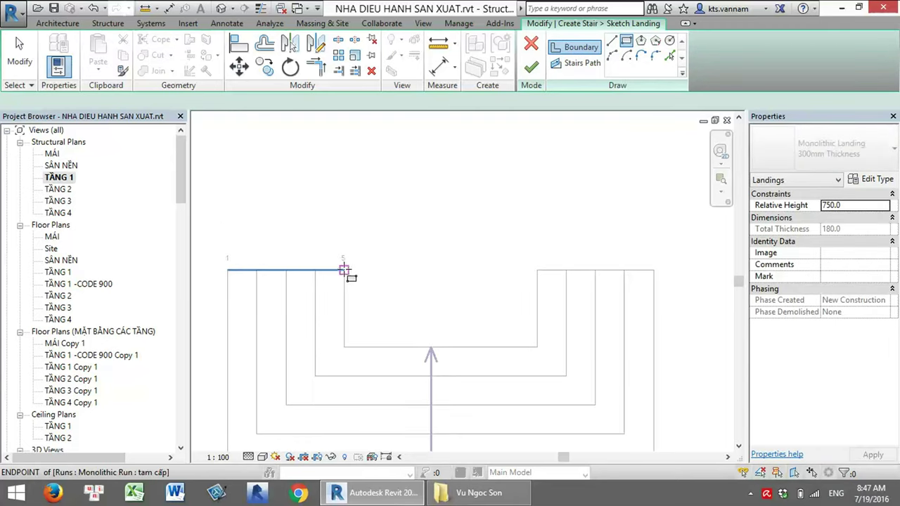
pyautogui.click(537, 346)
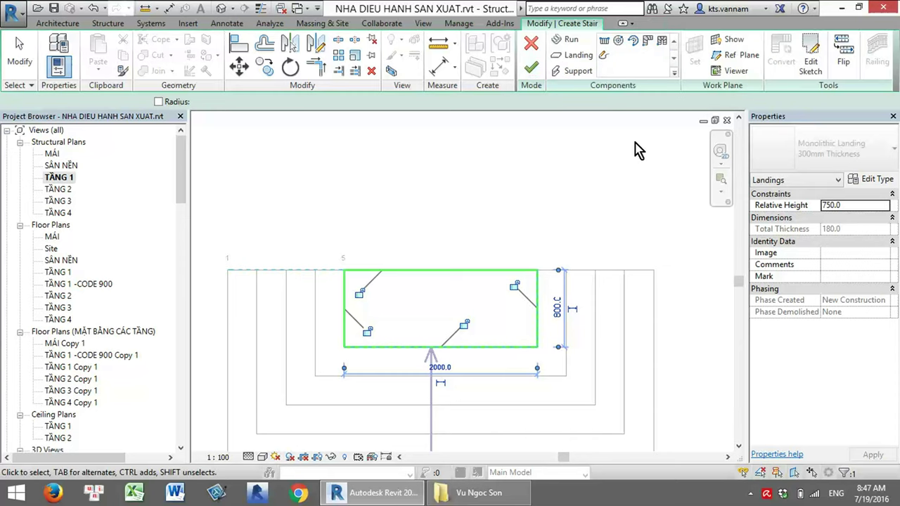
# Finish the landing sketch and the stair, then view them in default 3D
pyautogui.click(532, 70)
pyautogui.click(531, 70)
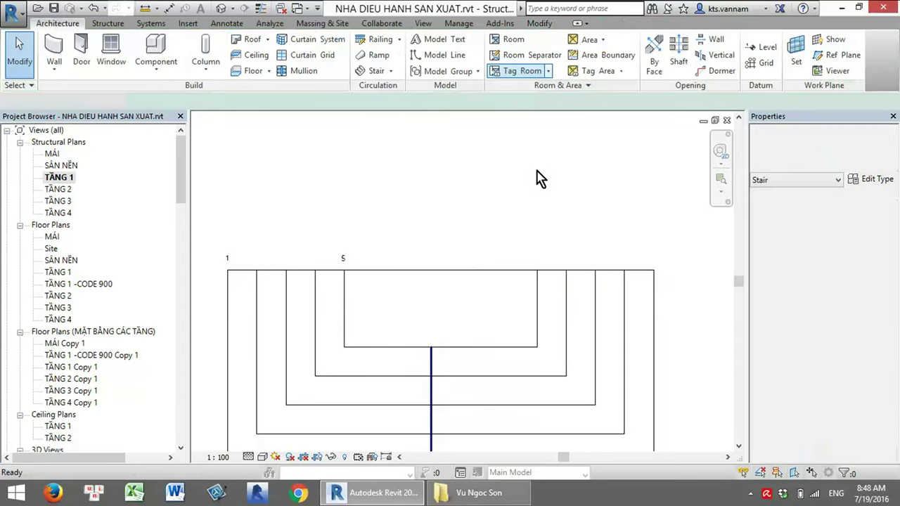
pyautogui.click(220, 10)
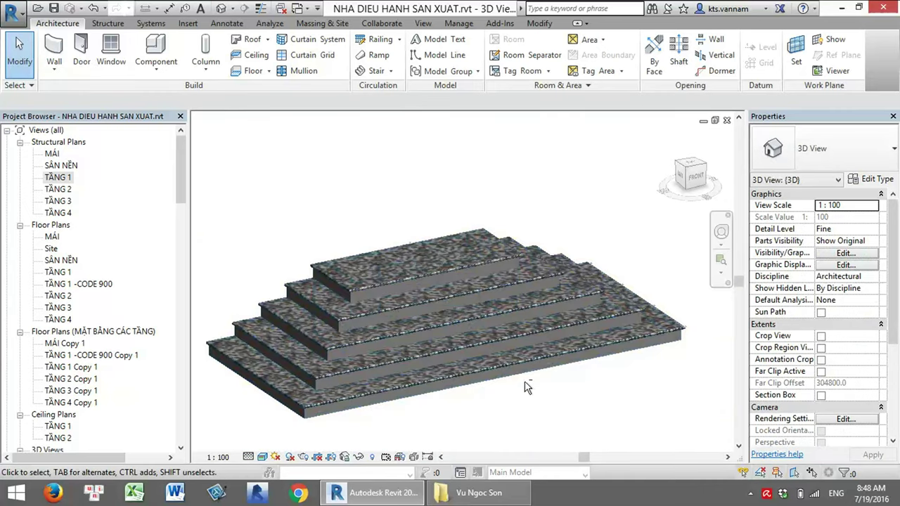
pyautogui.scroll(5, 372, 317)
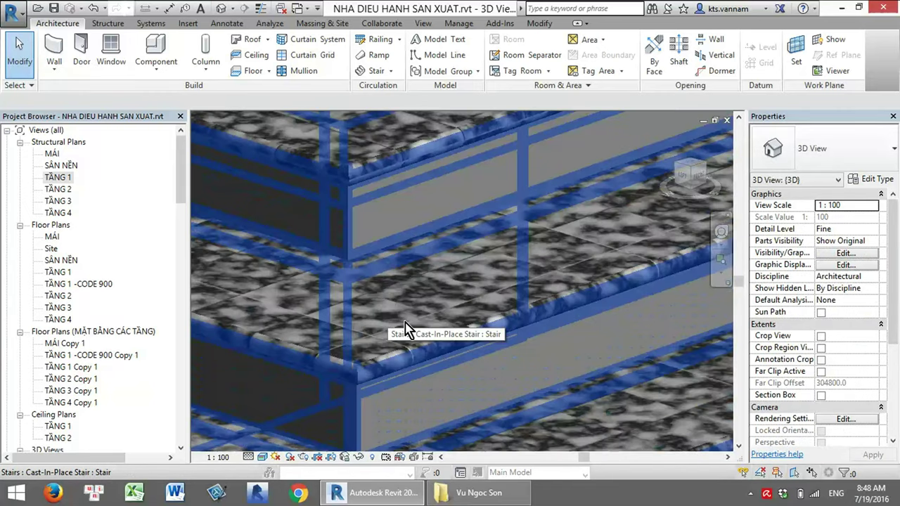
pyautogui.scroll(2, 452, 221)
pyautogui.scroll(2, 391, 211)
pyautogui.scroll(-5, 390, 212)
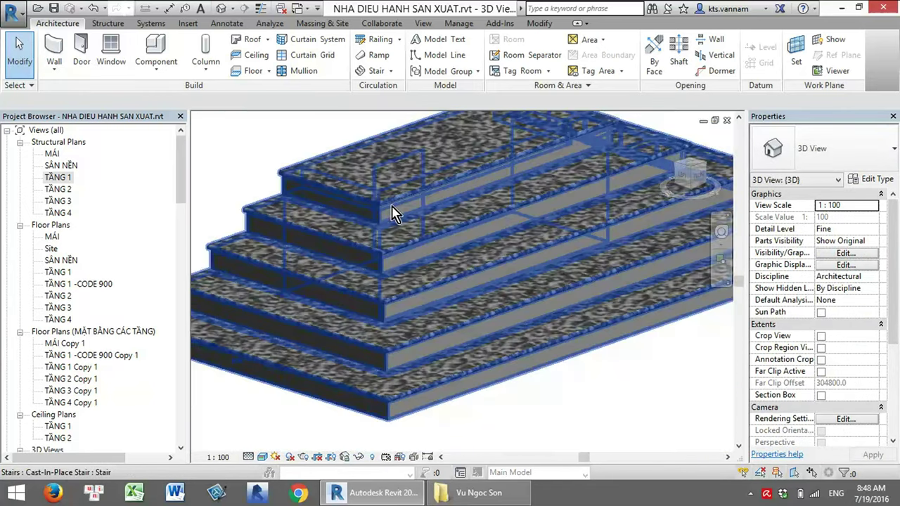
pyautogui.scroll(1, 390, 221)
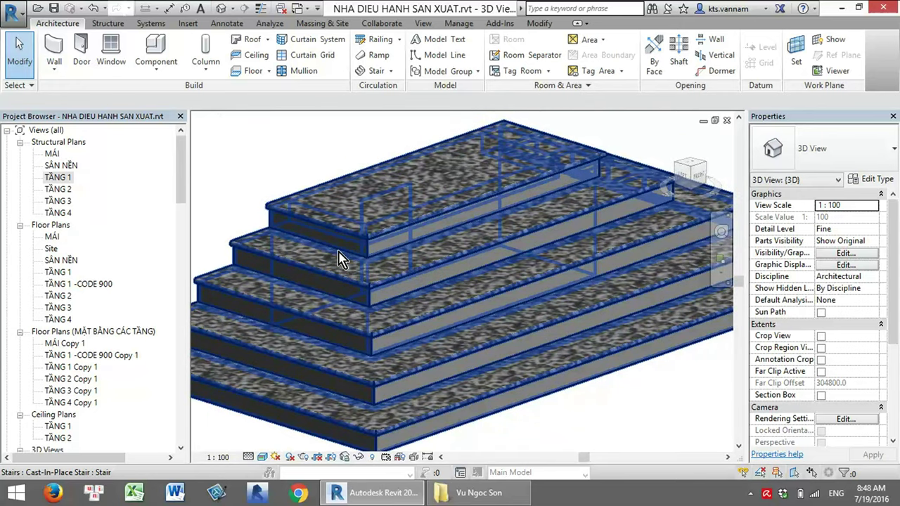
pyautogui.scroll(-3, 345, 282)
pyautogui.scroll(4, 464, 304)
pyautogui.scroll(2, 469, 306)
pyautogui.scroll(1, 411, 176)
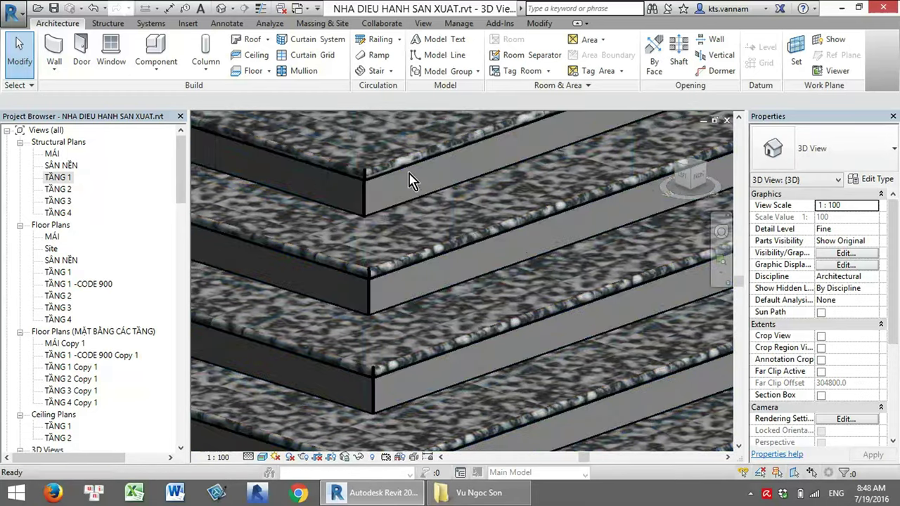
pyautogui.scroll(-2, 412, 176)
pyautogui.scroll(-3, 394, 204)
pyautogui.scroll(-2, 392, 211)
pyautogui.moveTo(391, 216); pyautogui.dragTo(401, 215, button='middle')
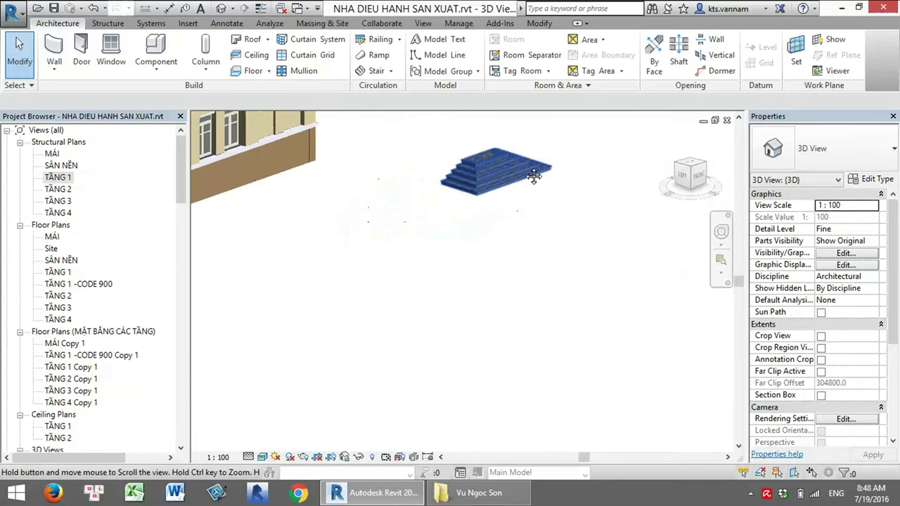
pyautogui.scroll(2, 402, 215)
pyautogui.scroll(4, 288, 221)
pyautogui.scroll(5, 271, 221)
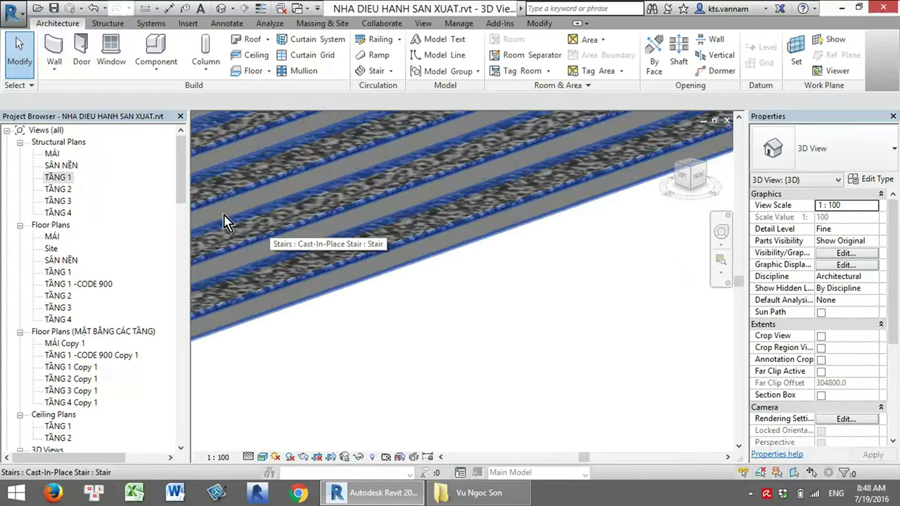
pyautogui.scroll(2, 227, 221)
pyautogui.scroll(2, 345, 171)
pyautogui.scroll(2, 394, 223)
pyautogui.scroll(-2, 455, 237)
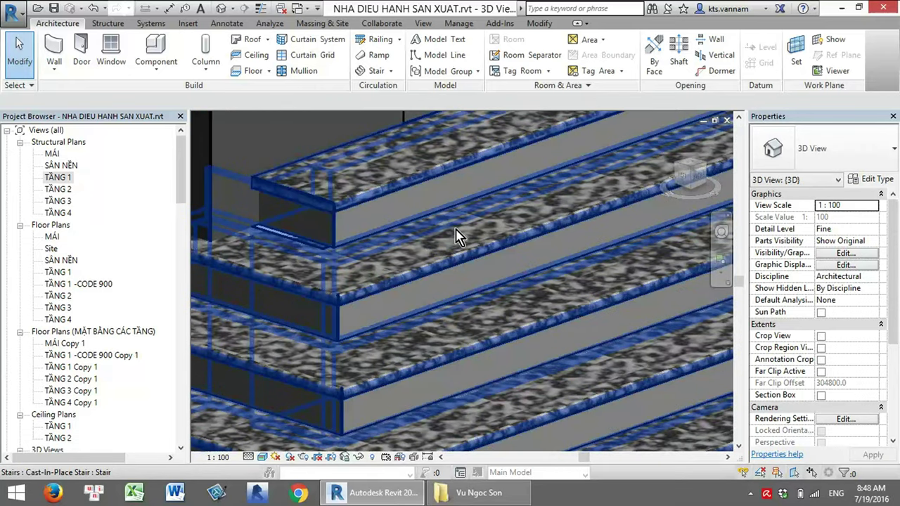
pyautogui.click(381, 206)
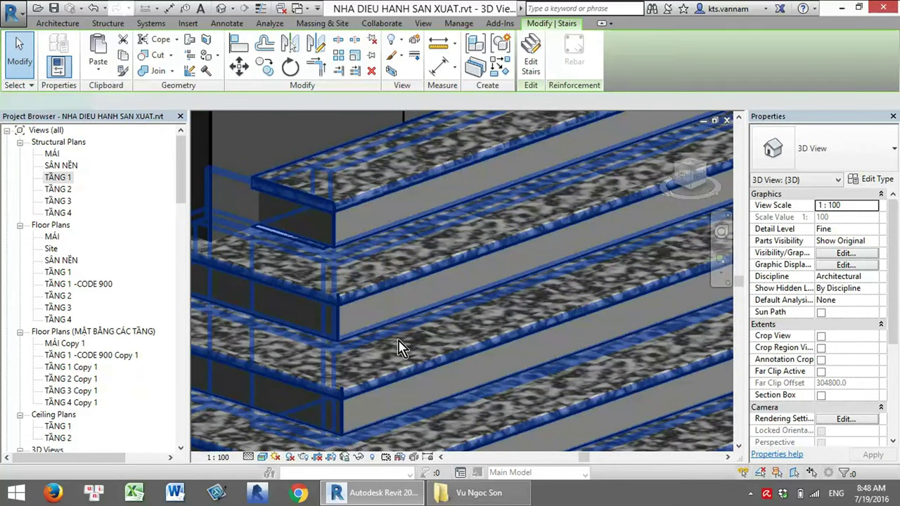
# Stop the landing type matching the run, and apply nosing to front, left and right edges
pyautogui.doubleClick(383, 203)
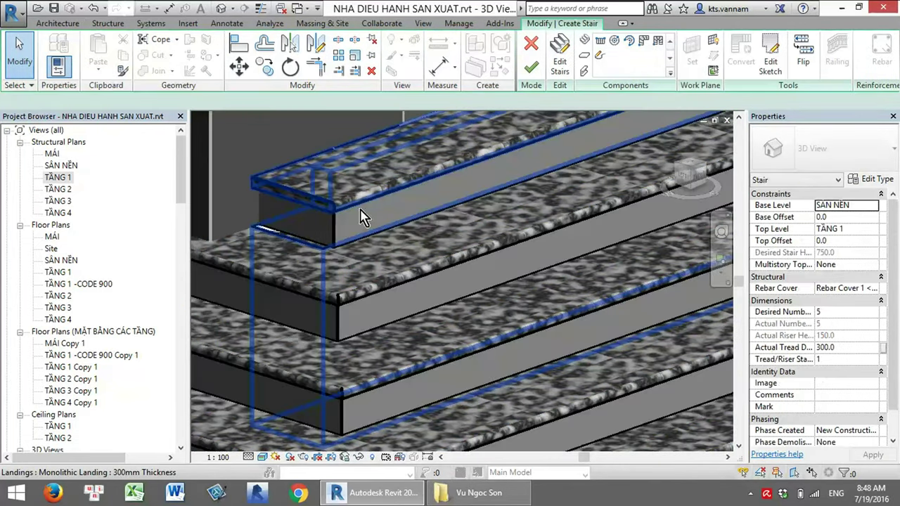
pyautogui.click(377, 242)
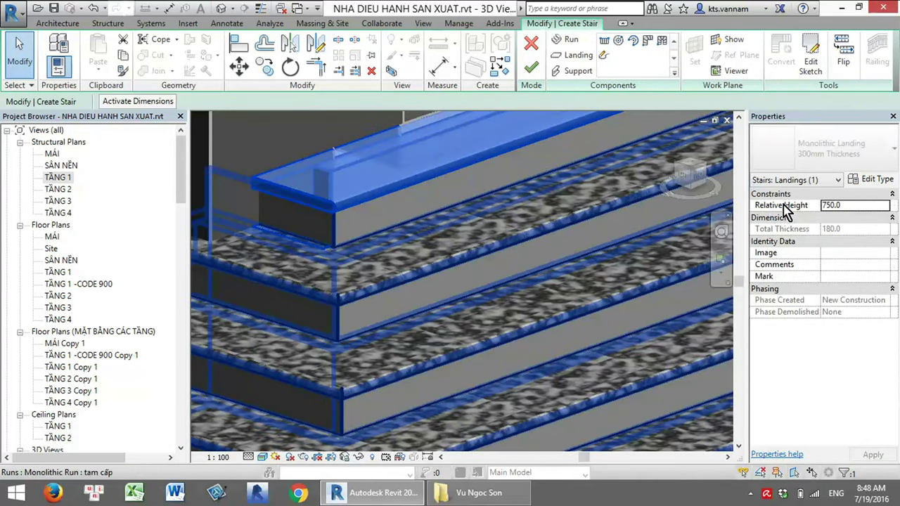
pyautogui.click(872, 180)
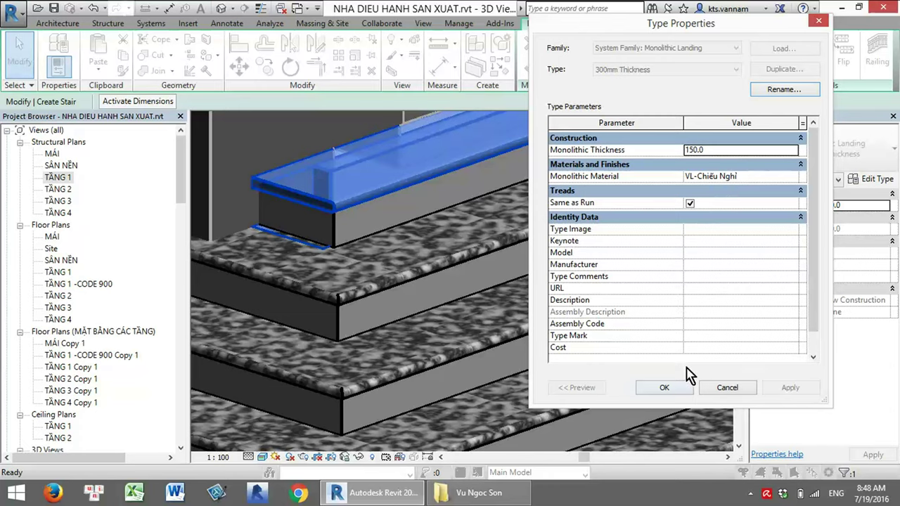
pyautogui.click(691, 203)
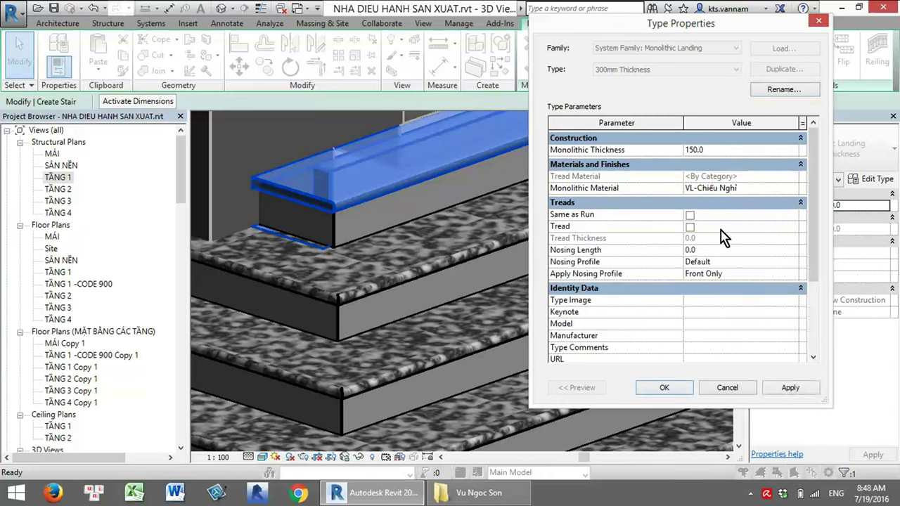
pyautogui.click(799, 278)
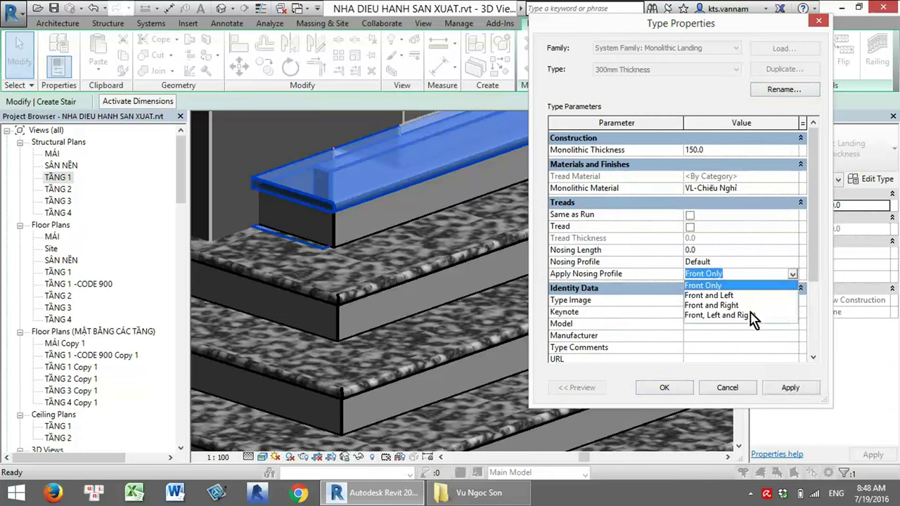
pyautogui.click(724, 315)
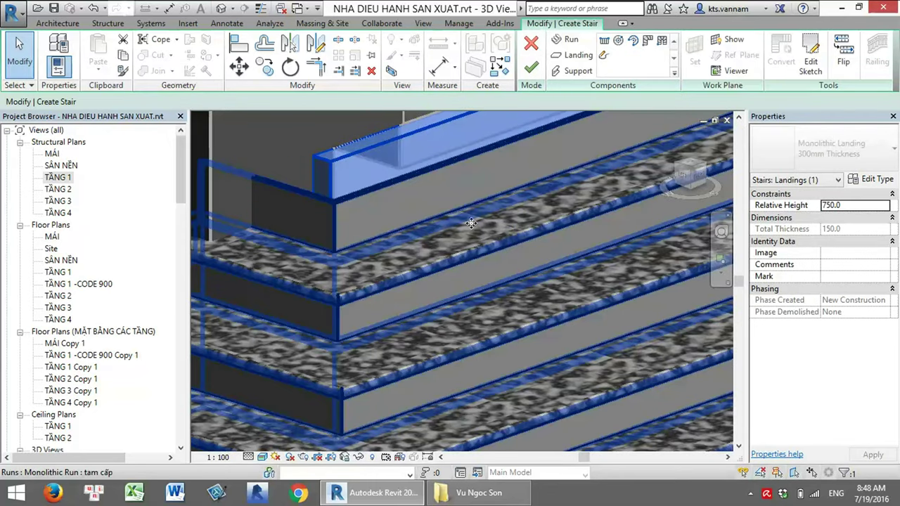
# Give the landing a 30 mm tread with 30 mm nosing using M_Stair Nosing - Radius : 30mm
pyautogui.click(873, 179)
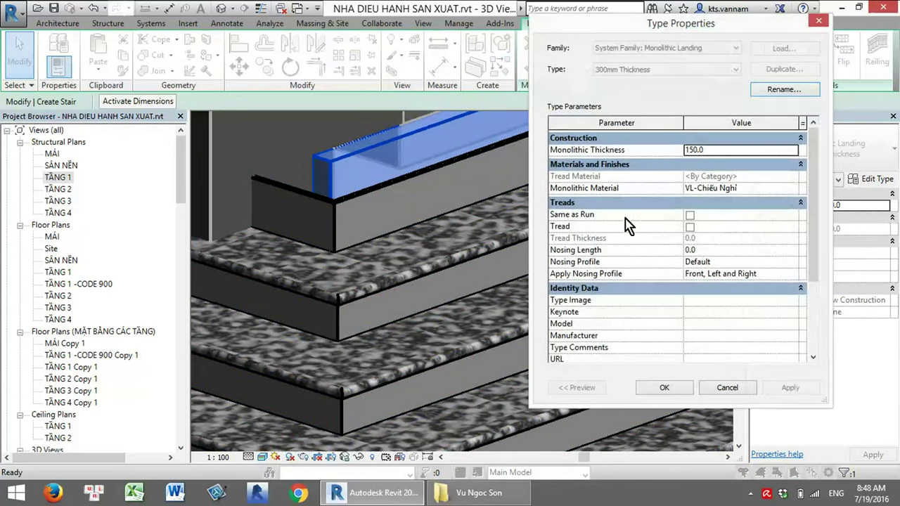
pyautogui.click(693, 227)
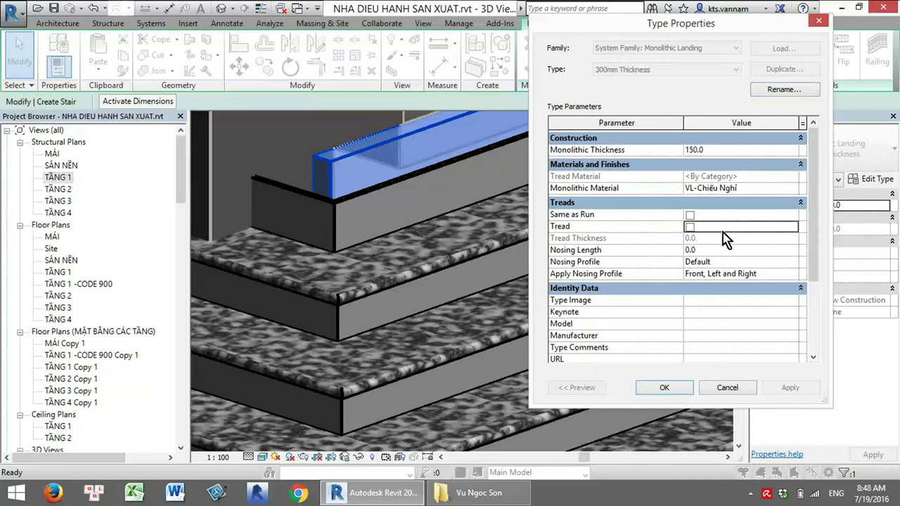
pyautogui.click(690, 227)
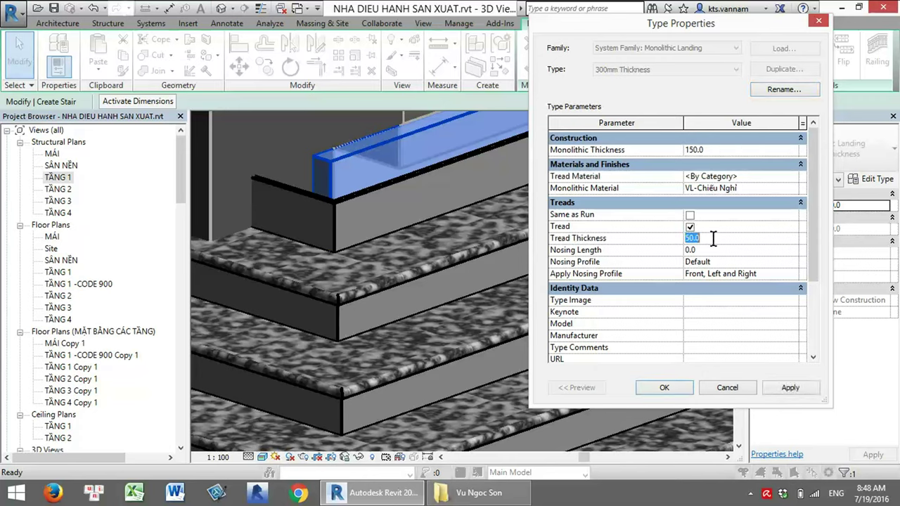
pyautogui.write('30')
pyautogui.click(713, 249)
pyautogui.click(793, 262)
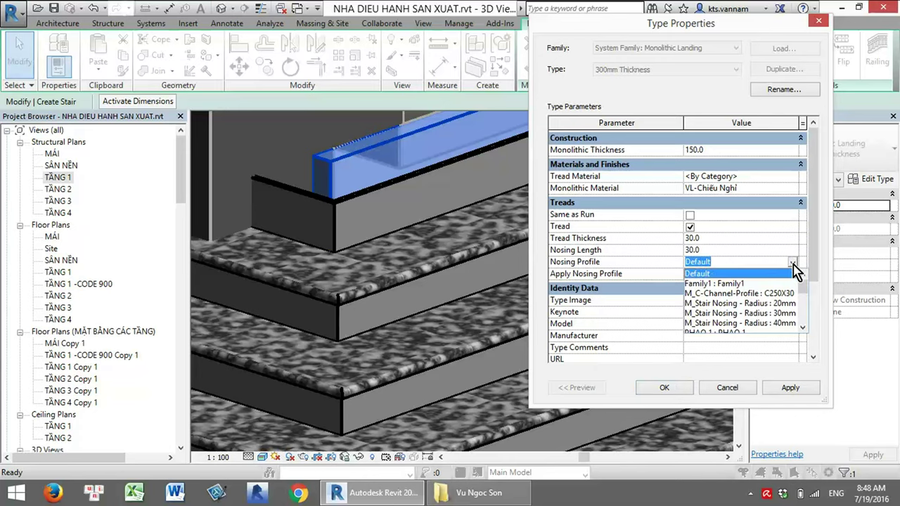
pyautogui.click(782, 312)
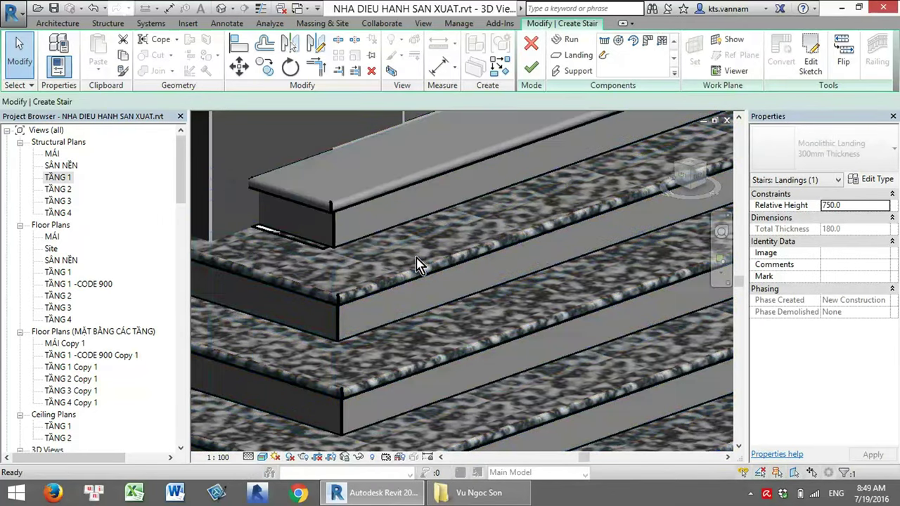
# Zoom and pan along the stair to check the landing's rounded nosing and treads
pyautogui.scroll(-3, 421, 264)
pyautogui.scroll(4, 433, 309)
pyautogui.scroll(2, 441, 340)
pyautogui.scroll(-2, 440, 340)
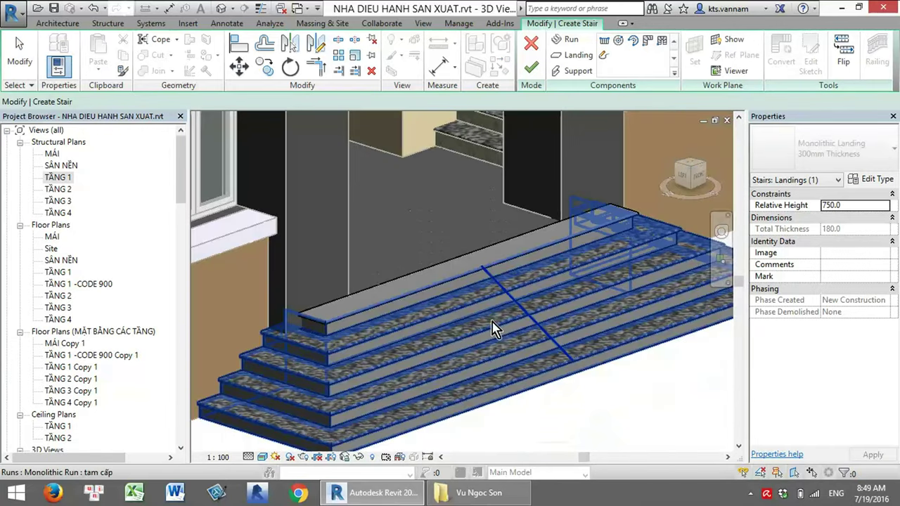
pyautogui.click(663, 401)
pyautogui.scroll(2, 654, 401)
pyautogui.moveTo(654, 401); pyautogui.dragTo(586, 413, button='middle')
pyautogui.scroll(2, 496, 227)
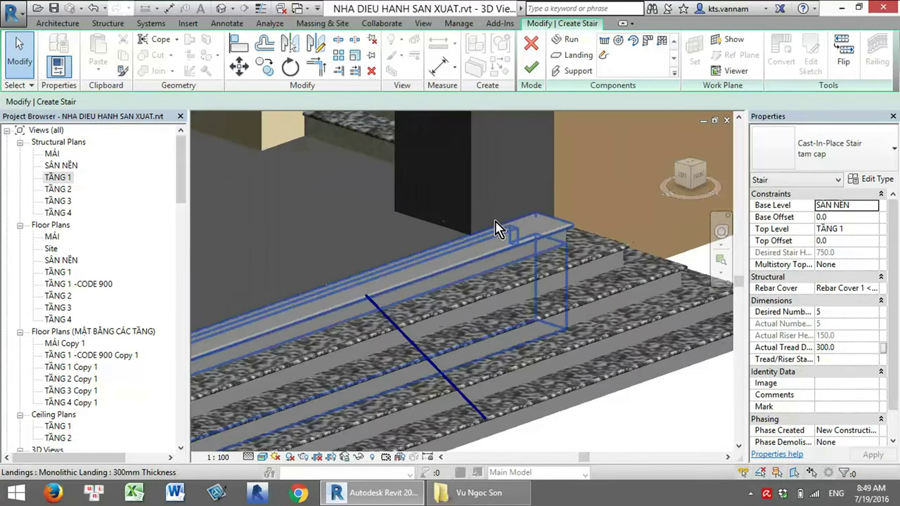
pyautogui.scroll(2, 614, 235)
pyautogui.scroll(2, 635, 253)
pyautogui.scroll(2, 391, 329)
pyautogui.scroll(-3, 390, 328)
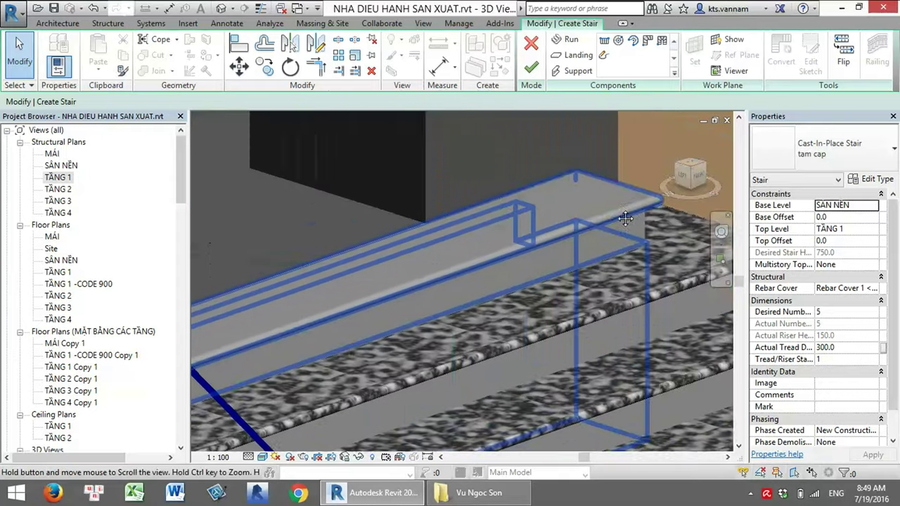
pyautogui.moveTo(623, 207); pyautogui.dragTo(639, 215, button='middle')
pyautogui.scroll(2, 552, 243)
pyautogui.scroll(2, 377, 316)
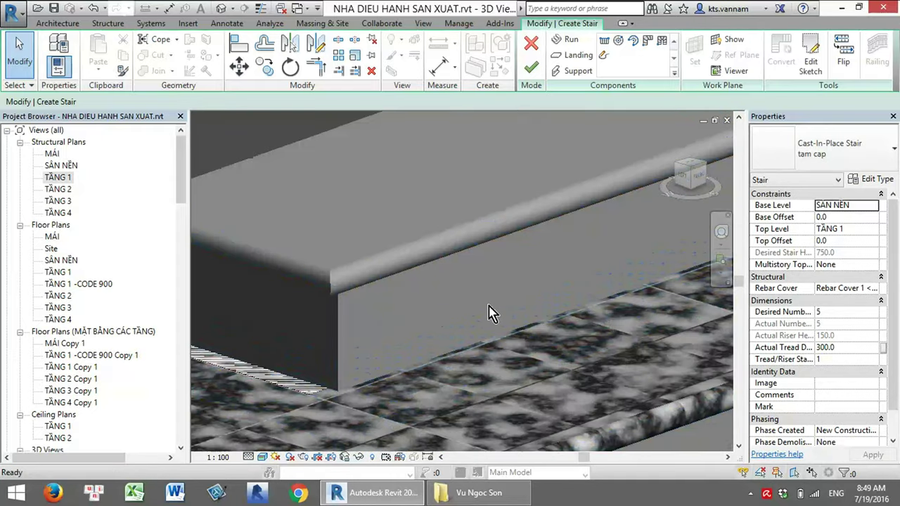
pyautogui.scroll(2, 343, 284)
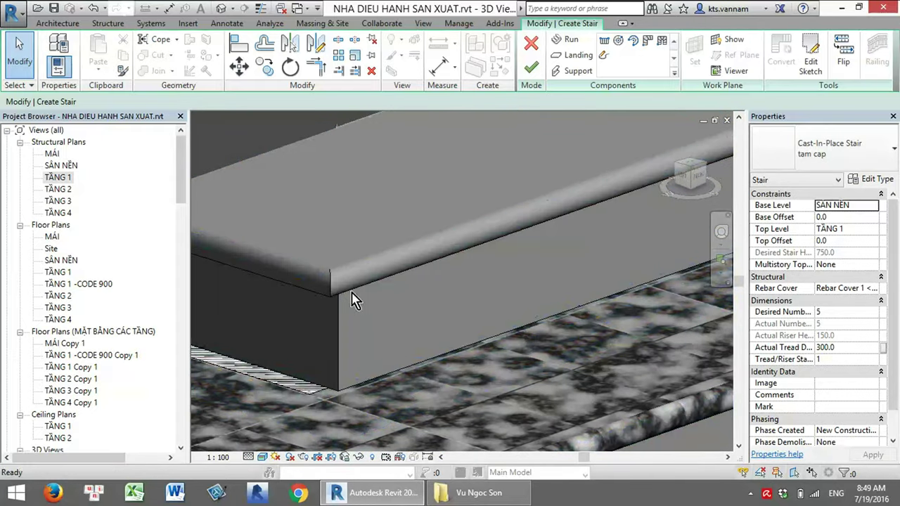
# Finish stair edit mode and zoom out to the building facade
pyautogui.scroll(-2, 355, 299)
pyautogui.scroll(-2, 355, 298)
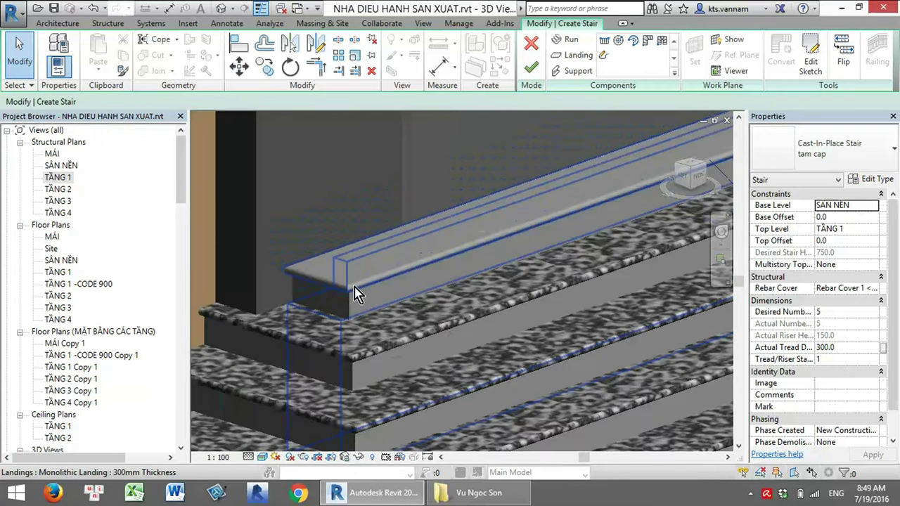
pyautogui.scroll(-2, 356, 294)
pyautogui.scroll(-2, 362, 293)
pyautogui.scroll(2, 407, 366)
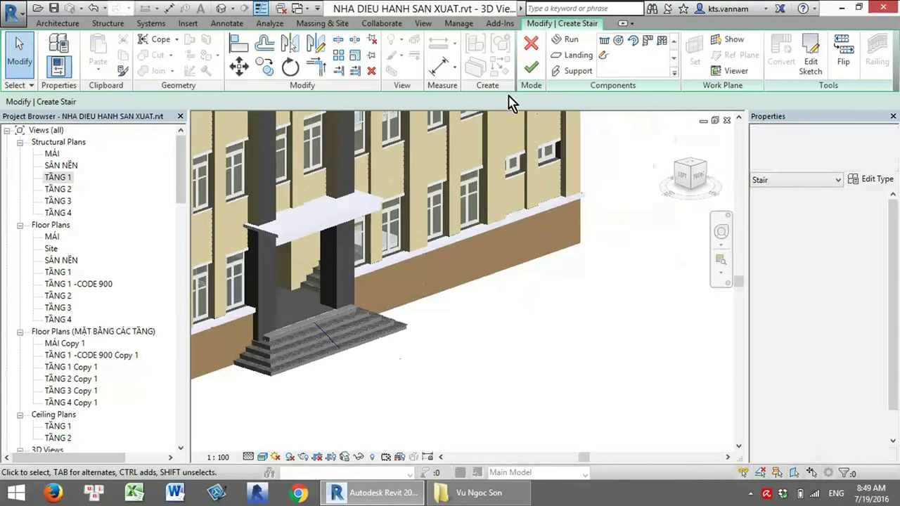
pyautogui.click(530, 67)
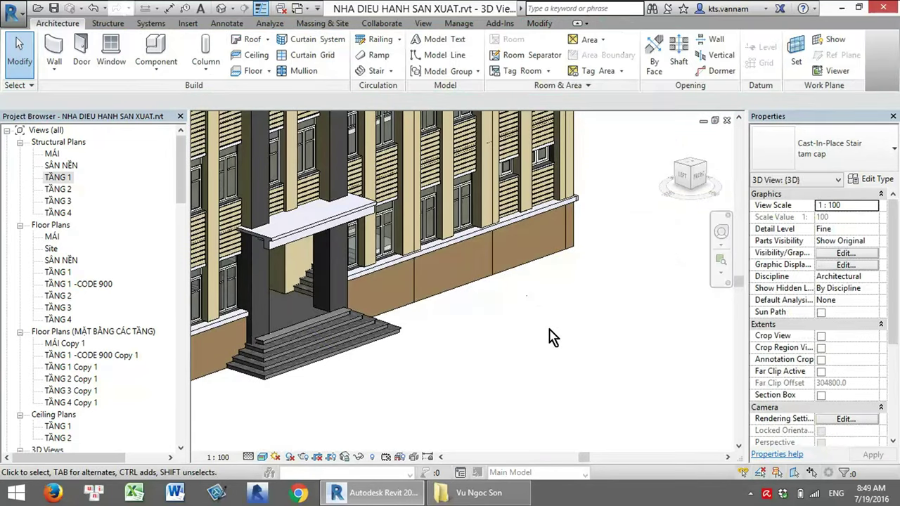
pyautogui.scroll(-3, 538, 355)
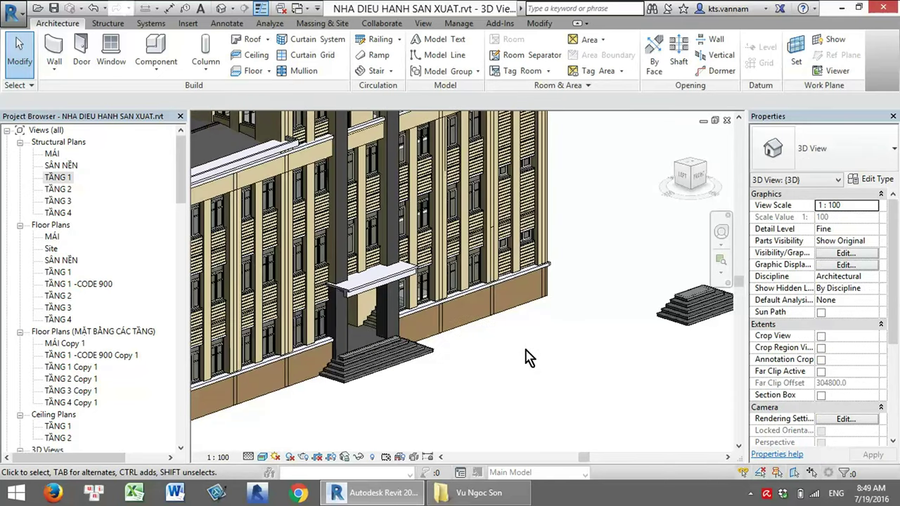